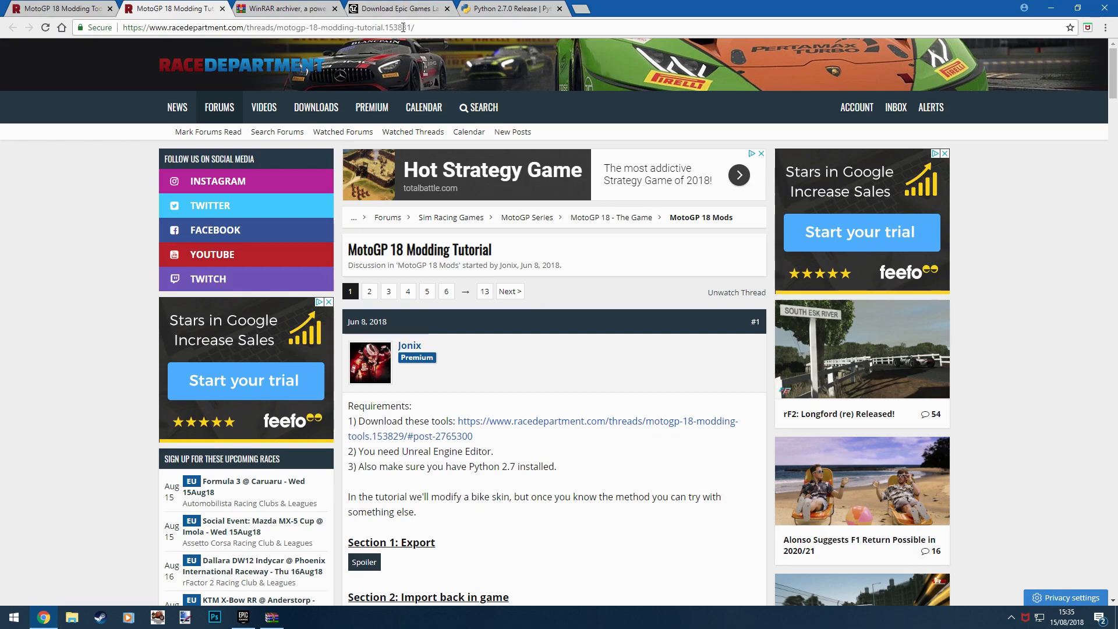
- Read through the MotoGP 18 Modding Tutorial thread, covering its requirements, export section and import section
left_click(151, 27)
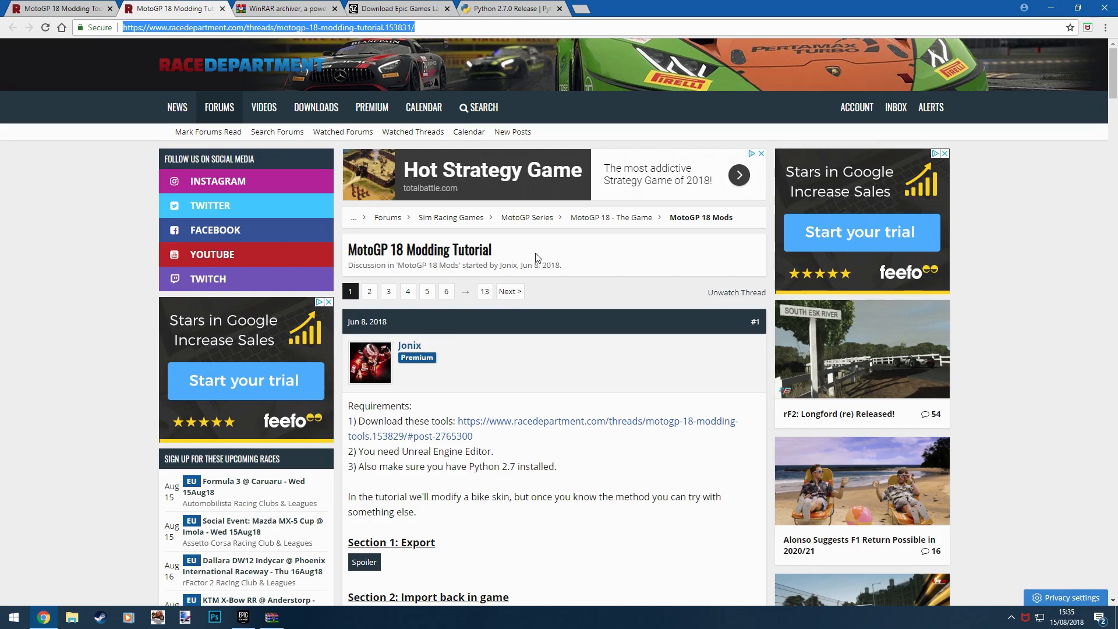
scroll(537, 258, "down", 3)
scroll(536, 258, "down", 6)
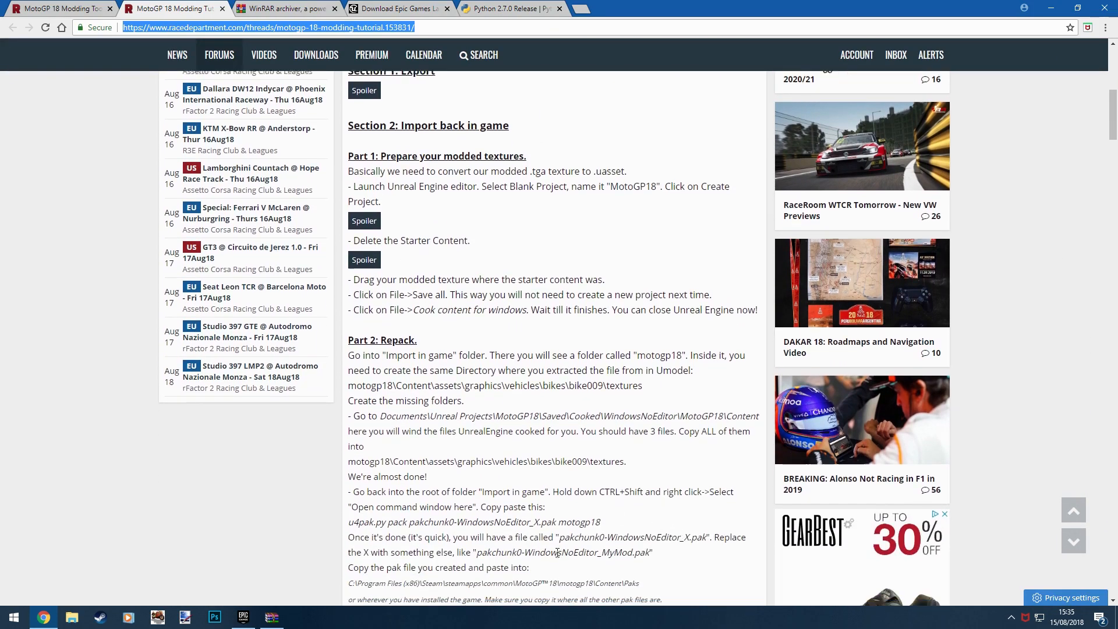
scroll(478, 439, "up", 7)
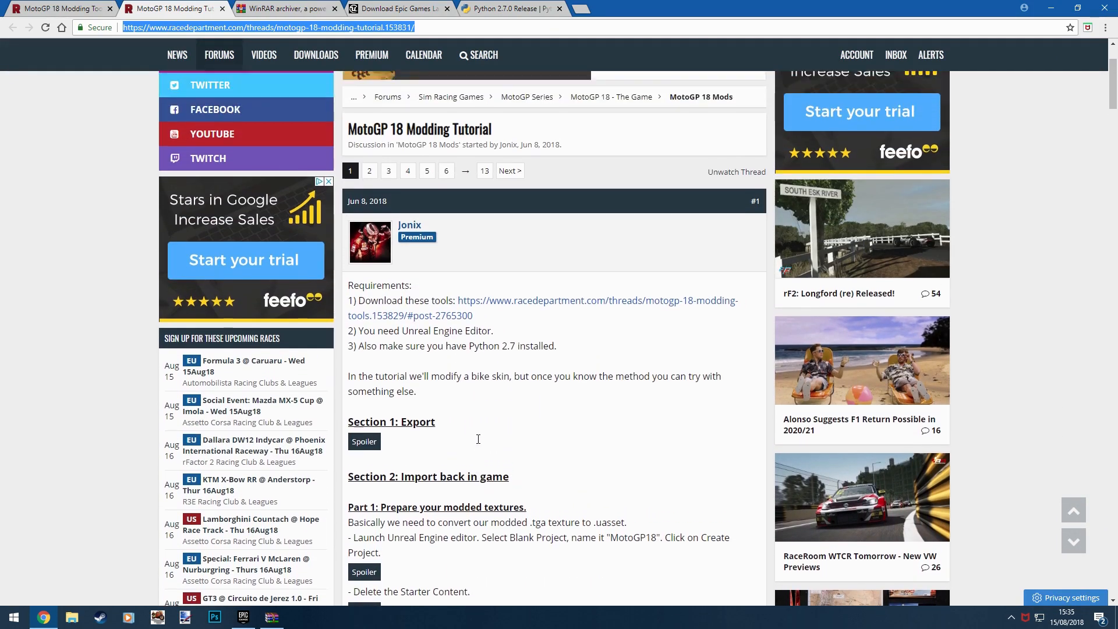
left_click(482, 346)
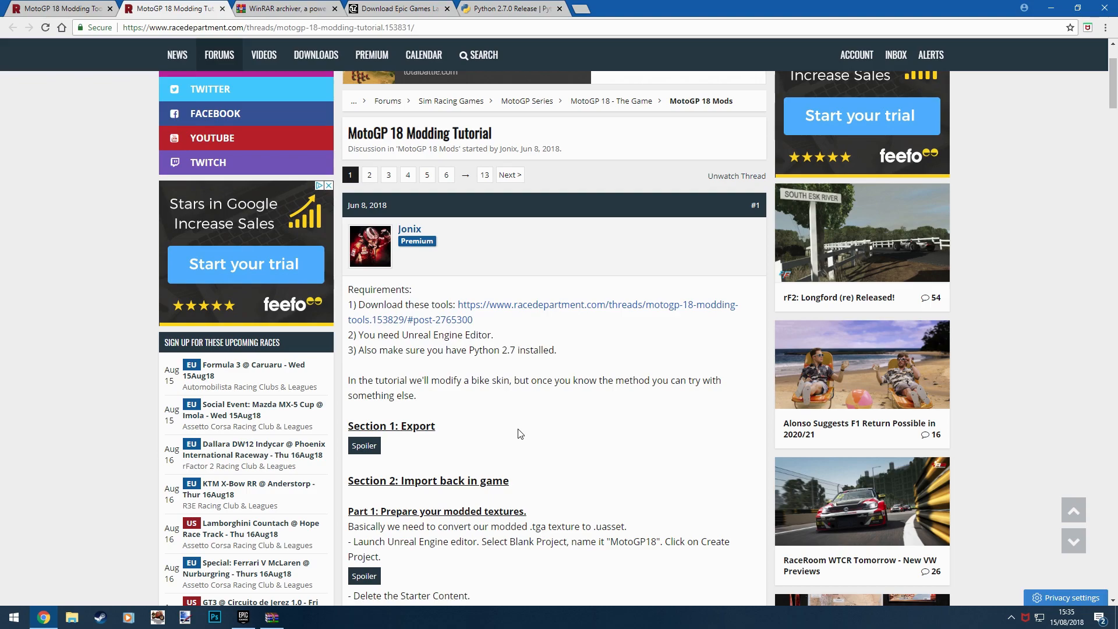
scroll(520, 434, "down", 3)
scroll(519, 430, "down", 1)
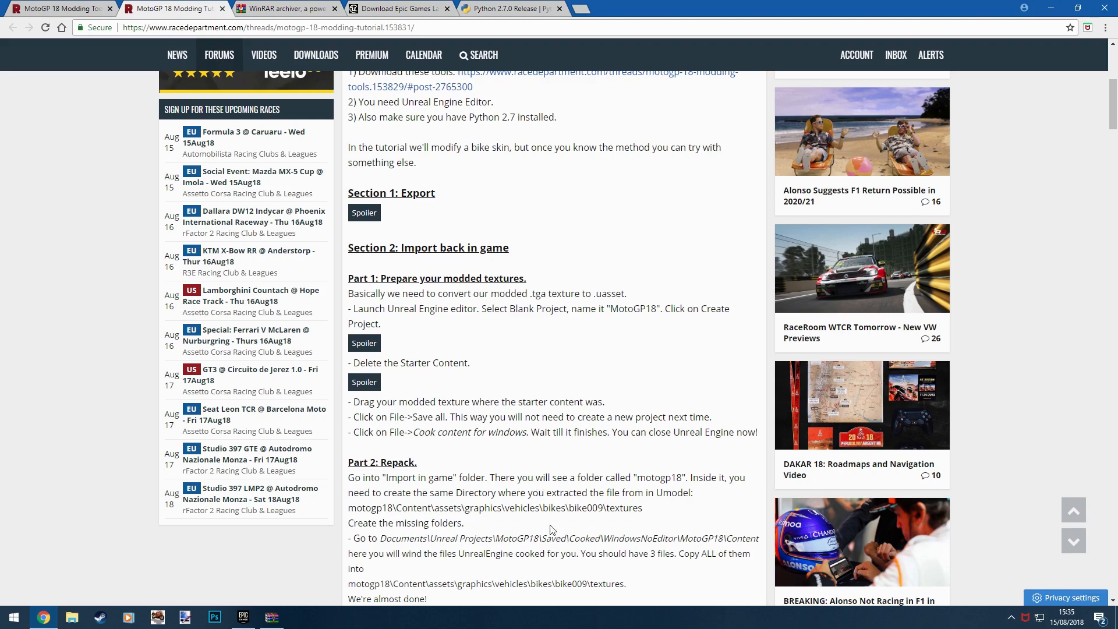
scroll(466, 344, "up", 4)
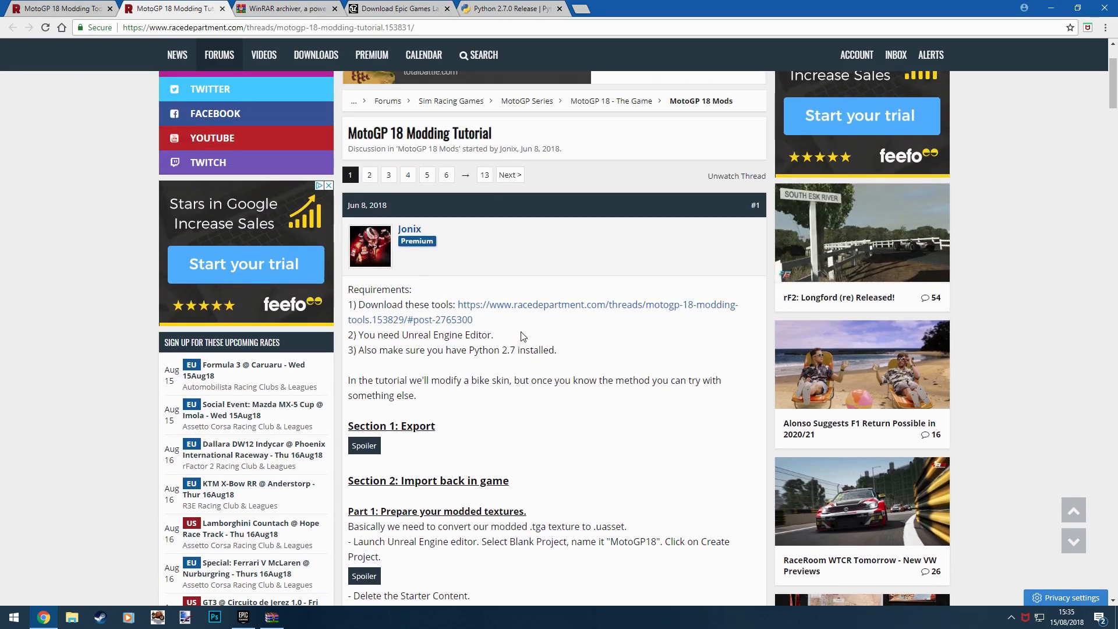
scroll(523, 337, "up", 2)
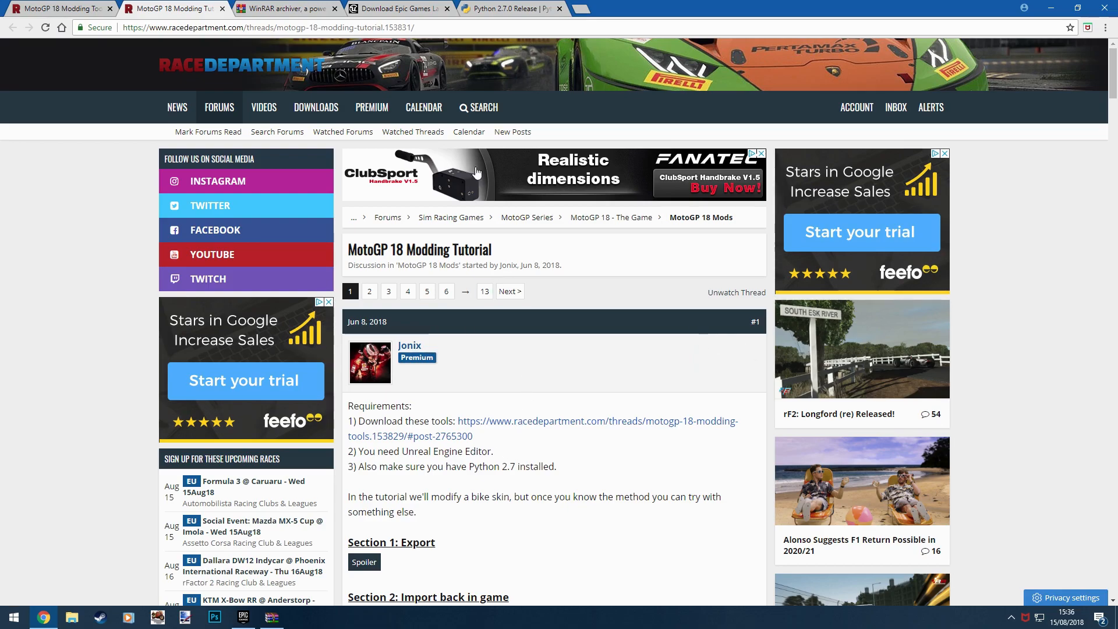
- Review the download pages for the MotoGP 18 Modding Tools, WinRAR, the Epic Games launcher and Python 2.7.0, and minimize the browser
left_click(59, 8)
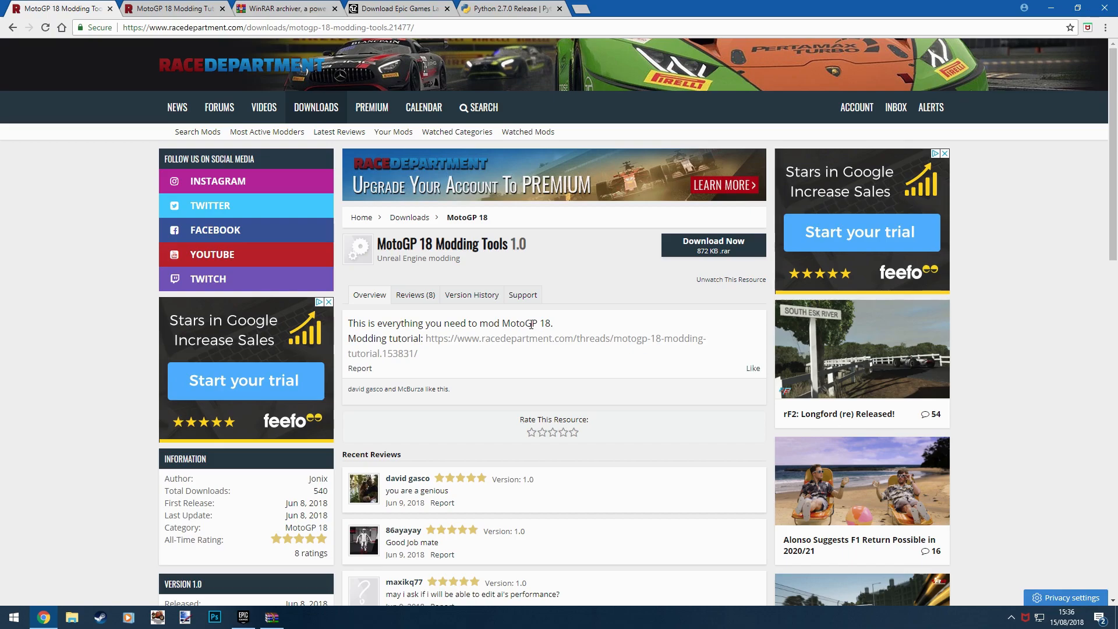
left_click(277, 10)
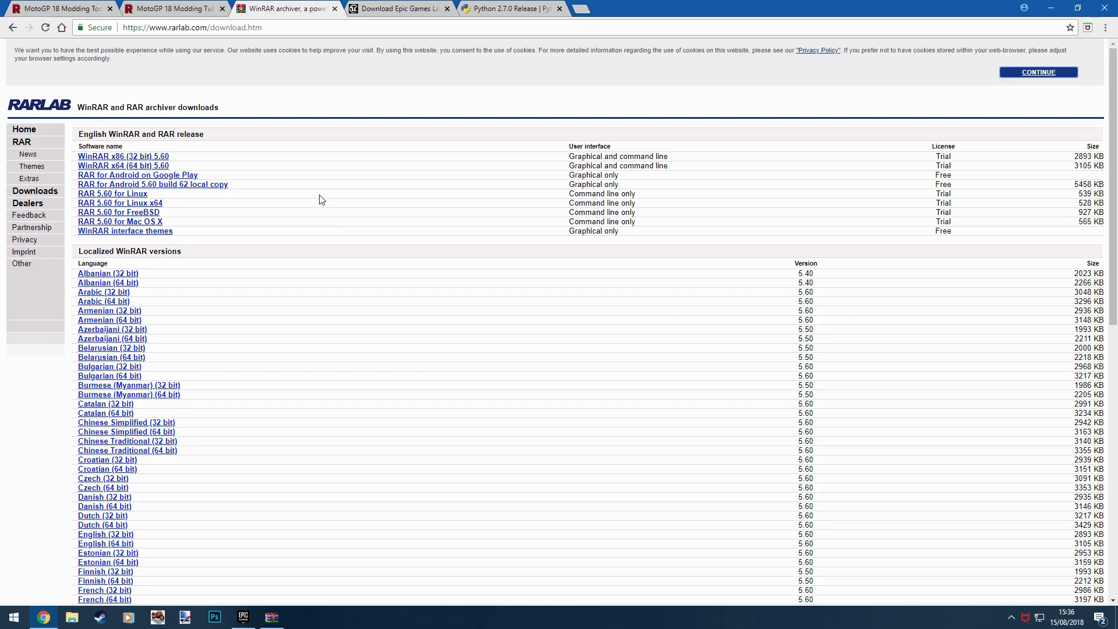
left_click(389, 9)
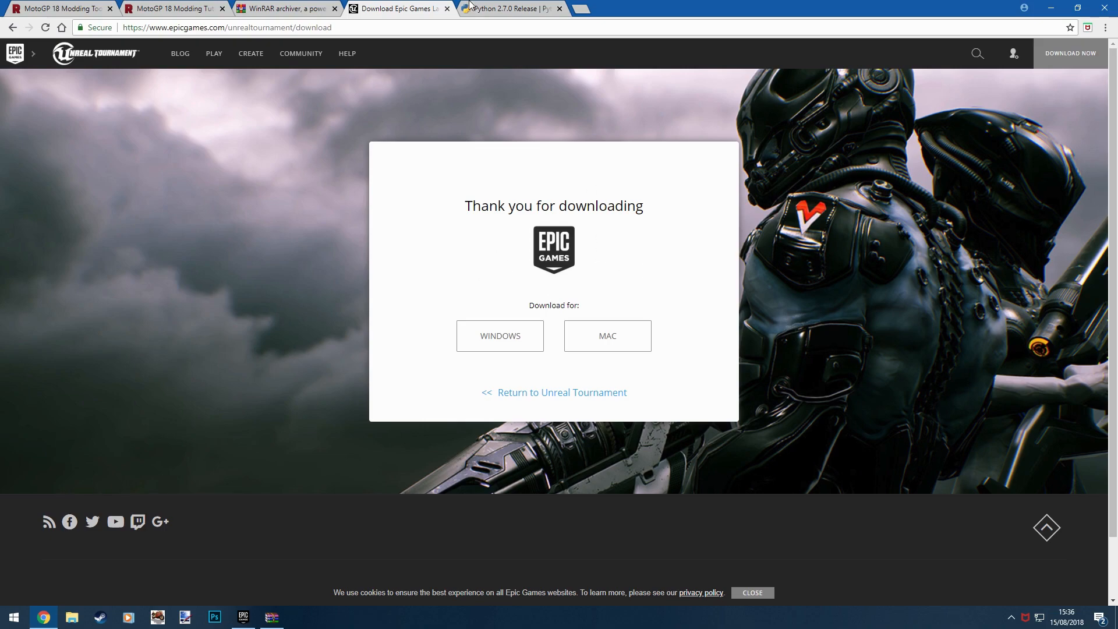
left_click(492, 8)
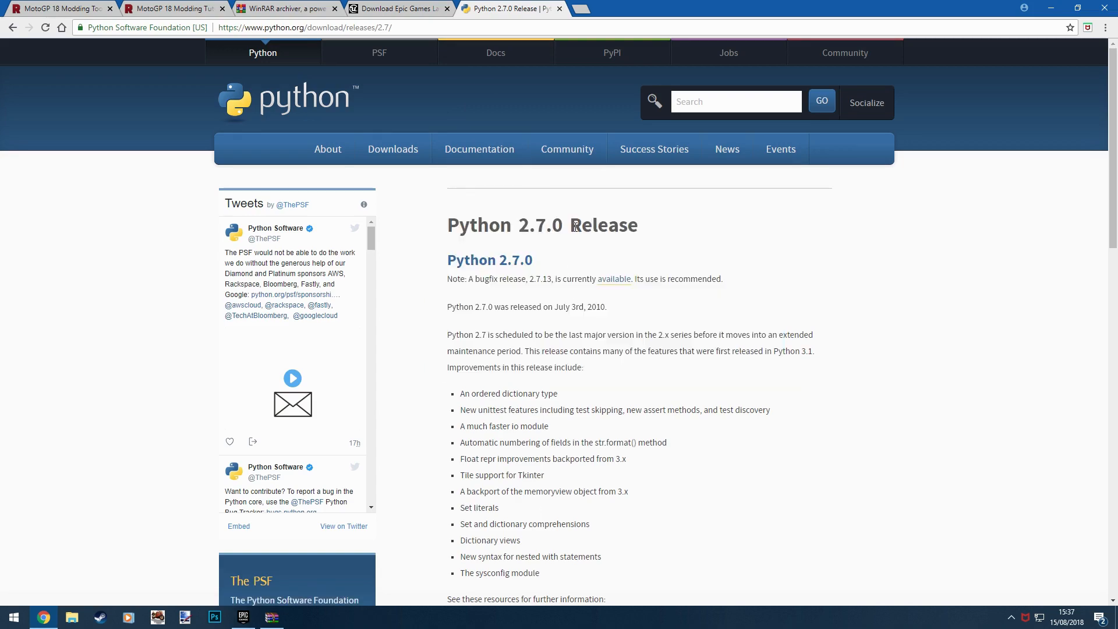
left_click(1051, 8)
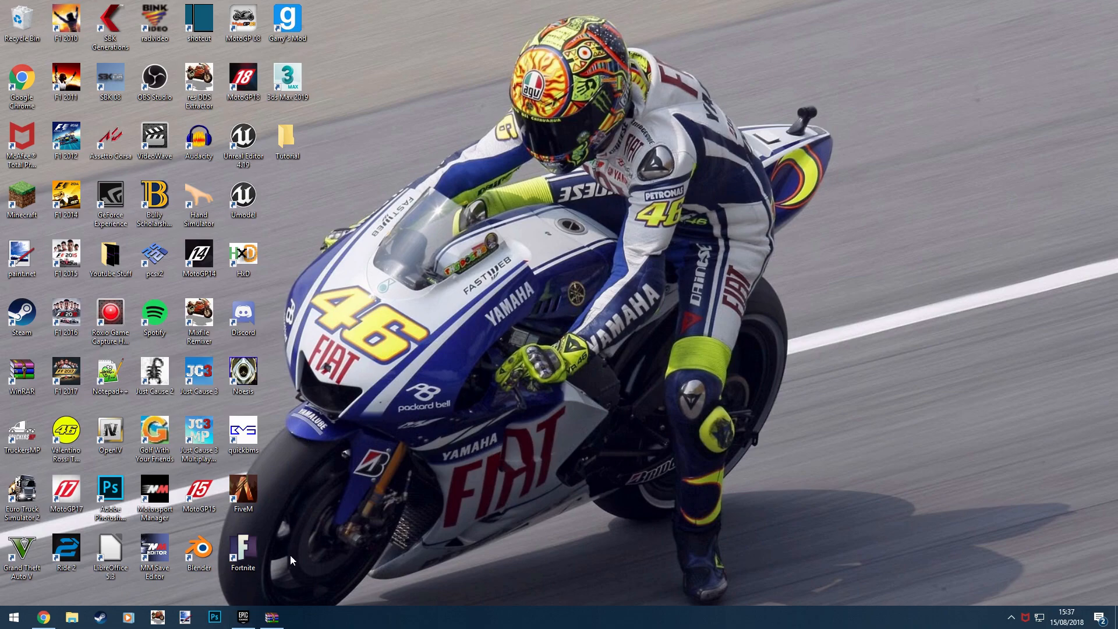
- Extract the Export and Import in game folders from the MotoGP 18 Modding tools archive into the desktop's Tutorial folder and close the archive
left_click(276, 616)
left_click_drag(418, 70, 573, 68)
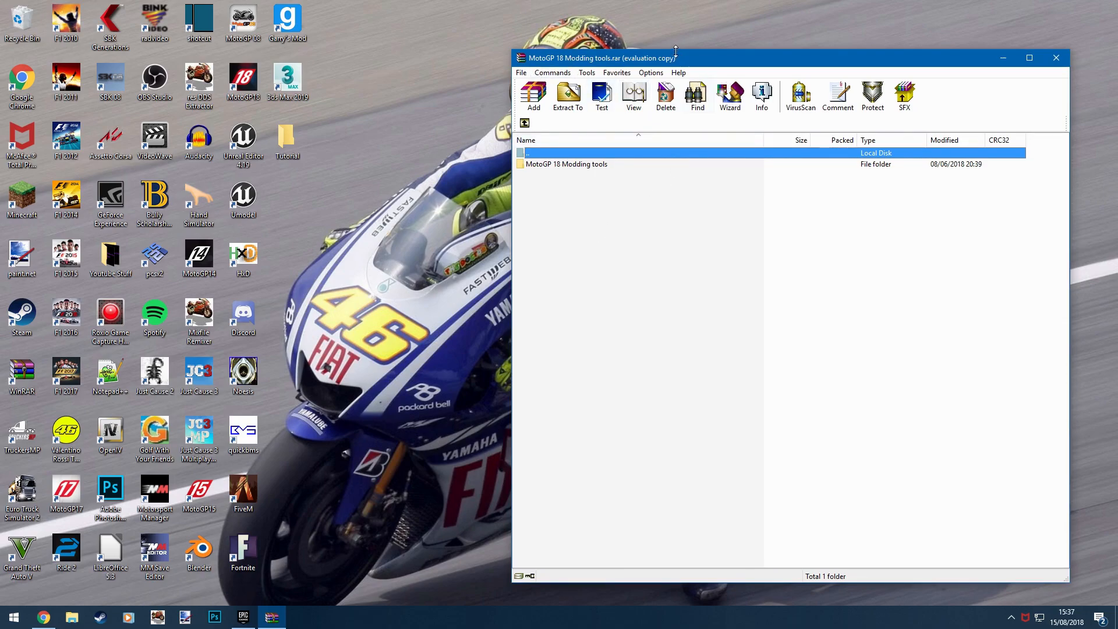
left_click_drag(678, 58, 142, 22)
double_click(281, 142)
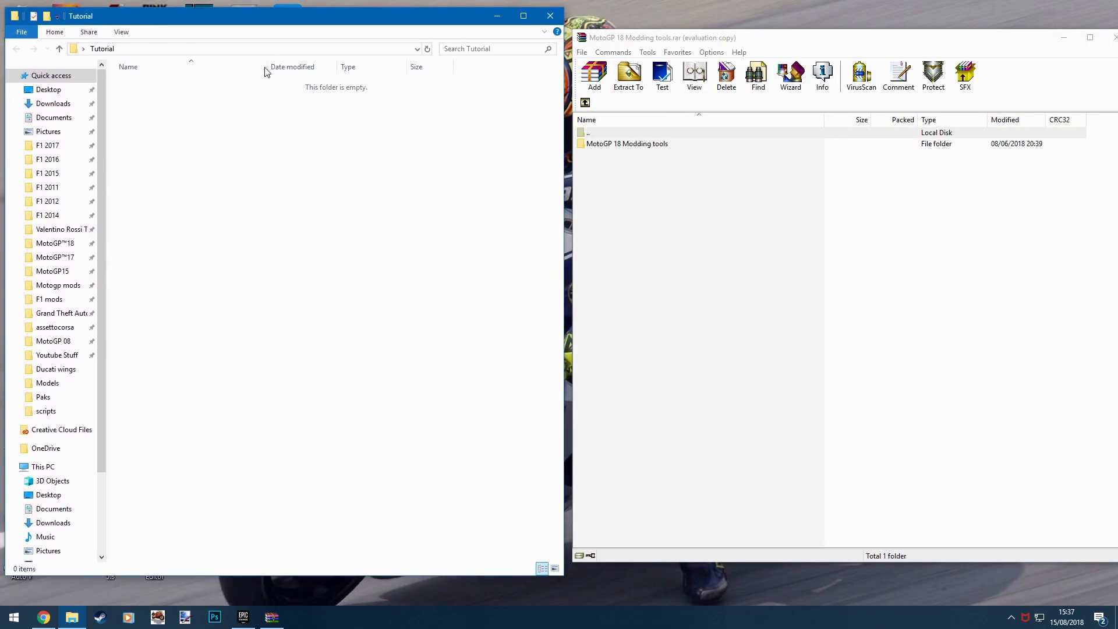
left_click(635, 144)
double_click(651, 141)
left_click_drag(634, 188, 181, 169)
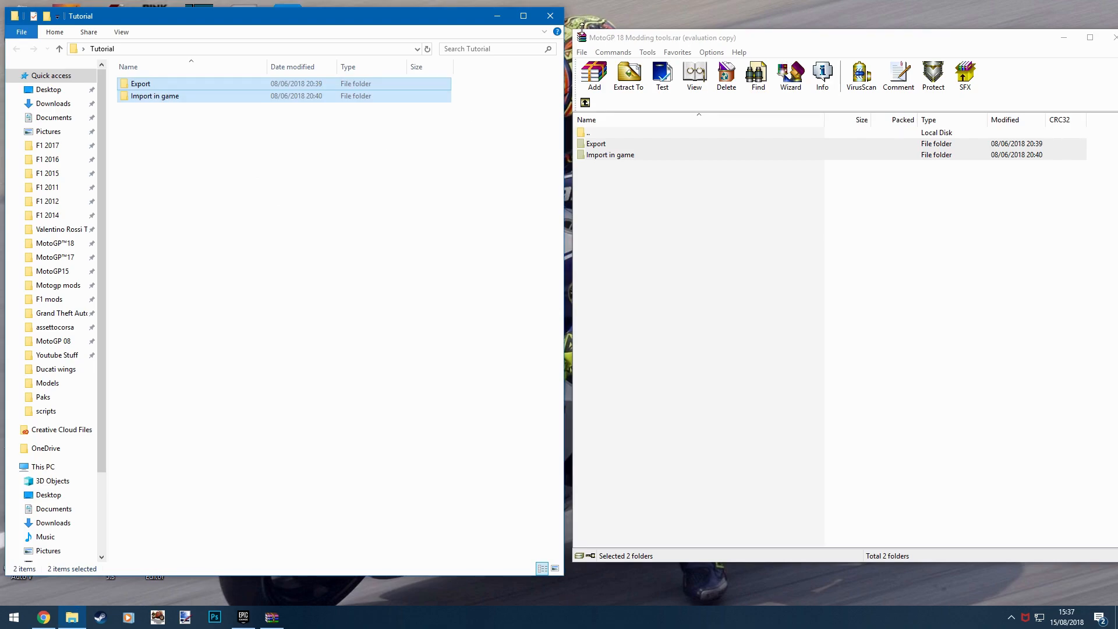
left_click(660, 38)
left_click(1113, 39)
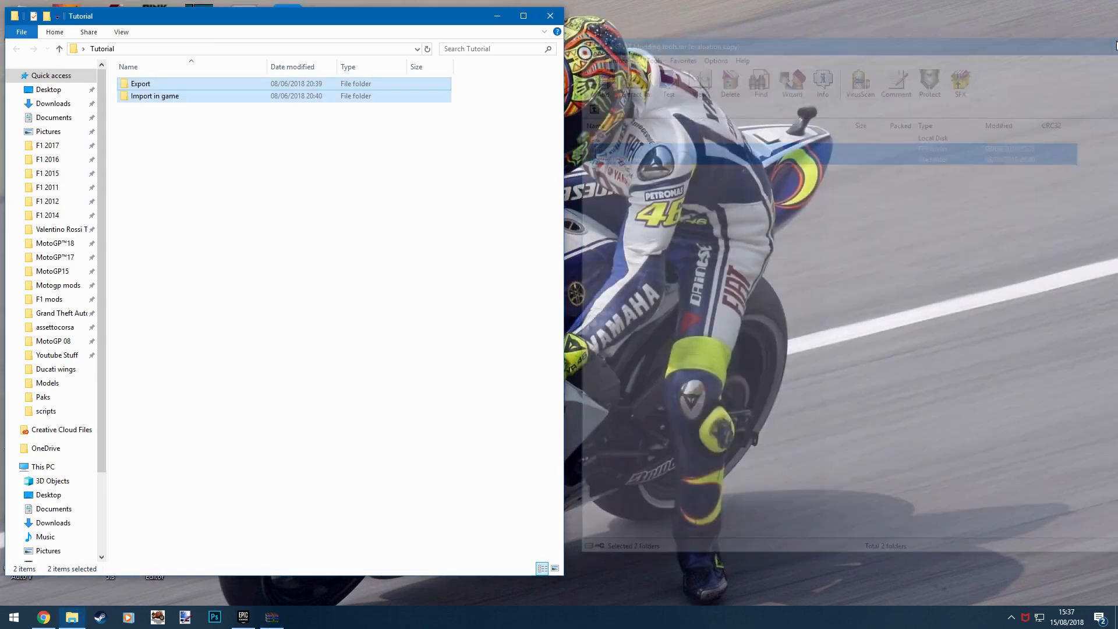
left_click_drag(265, 19, 806, 41)
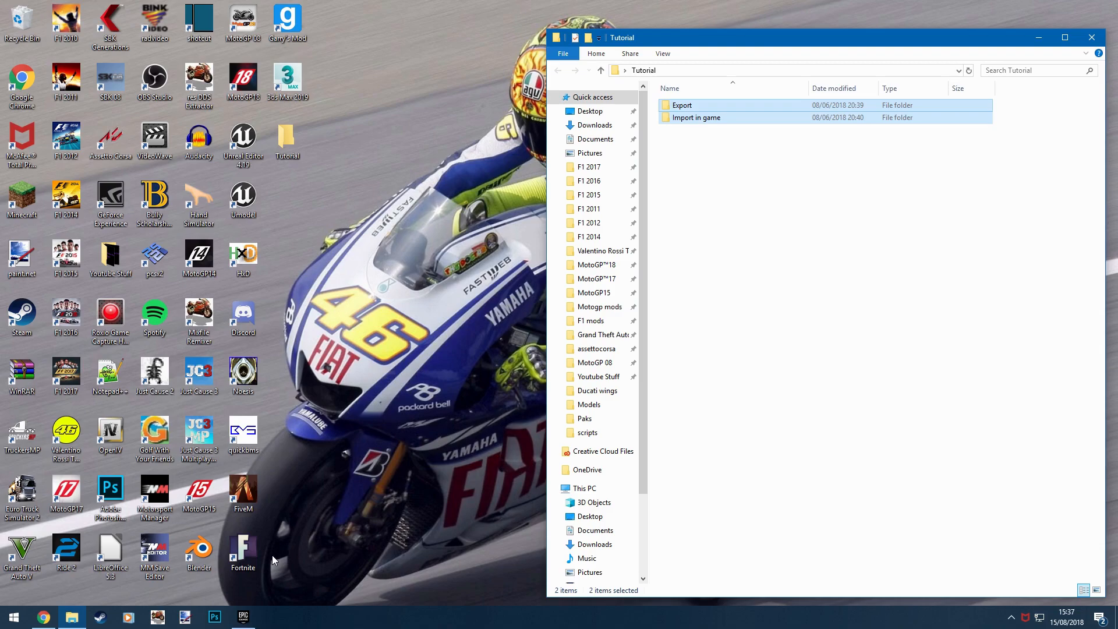
- Check the Unreal Engine Community and Library pages in the Epic Games launcher and minimize it
left_click(244, 619)
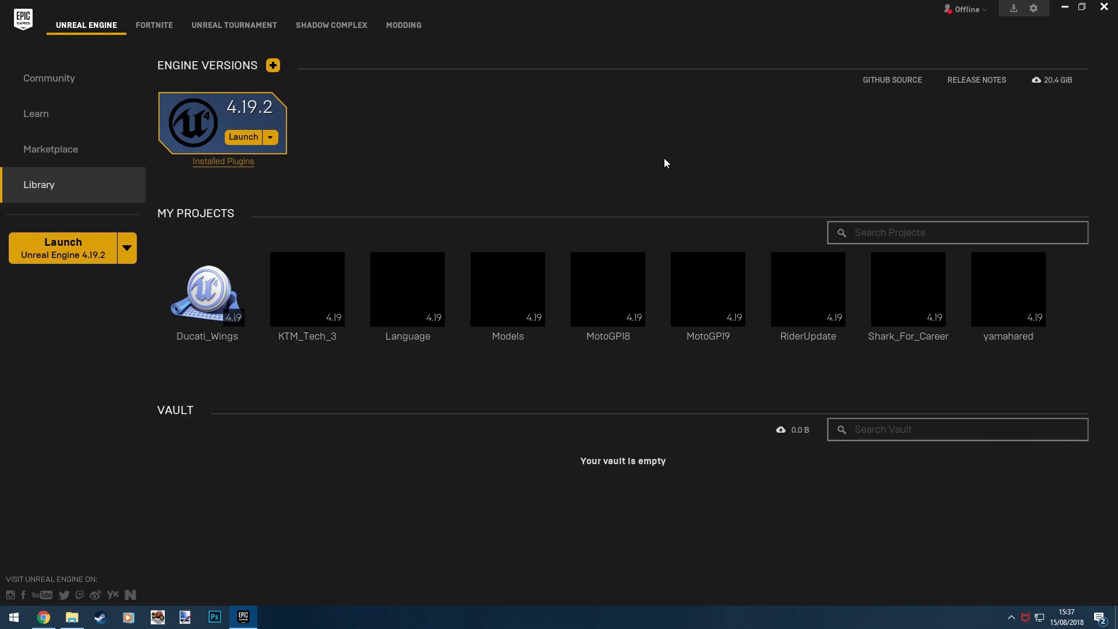
left_click(90, 77)
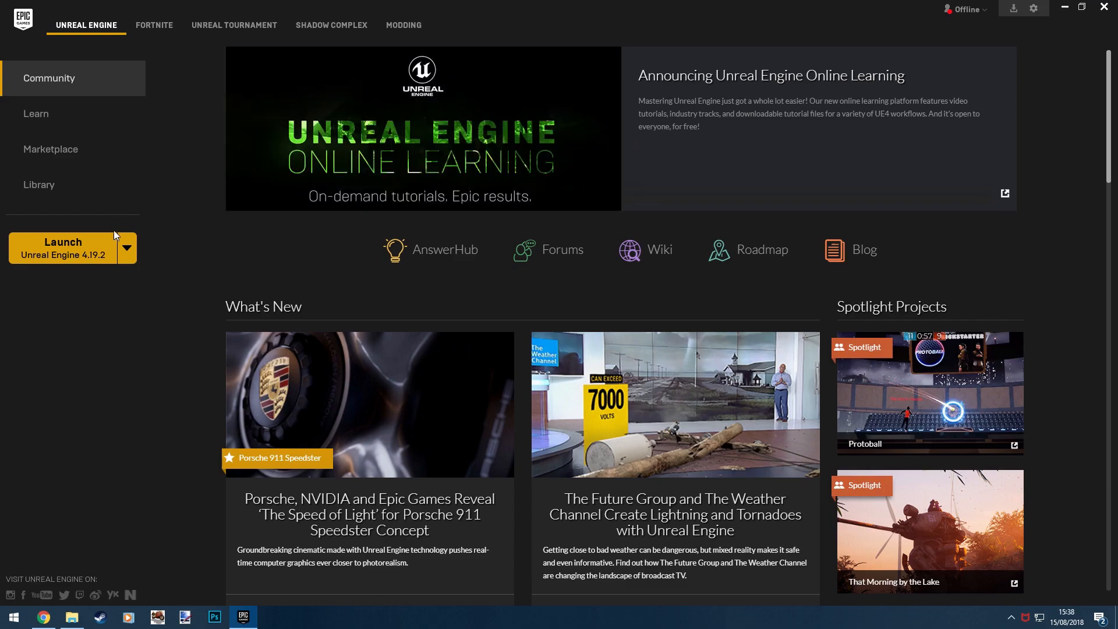
left_click(93, 190)
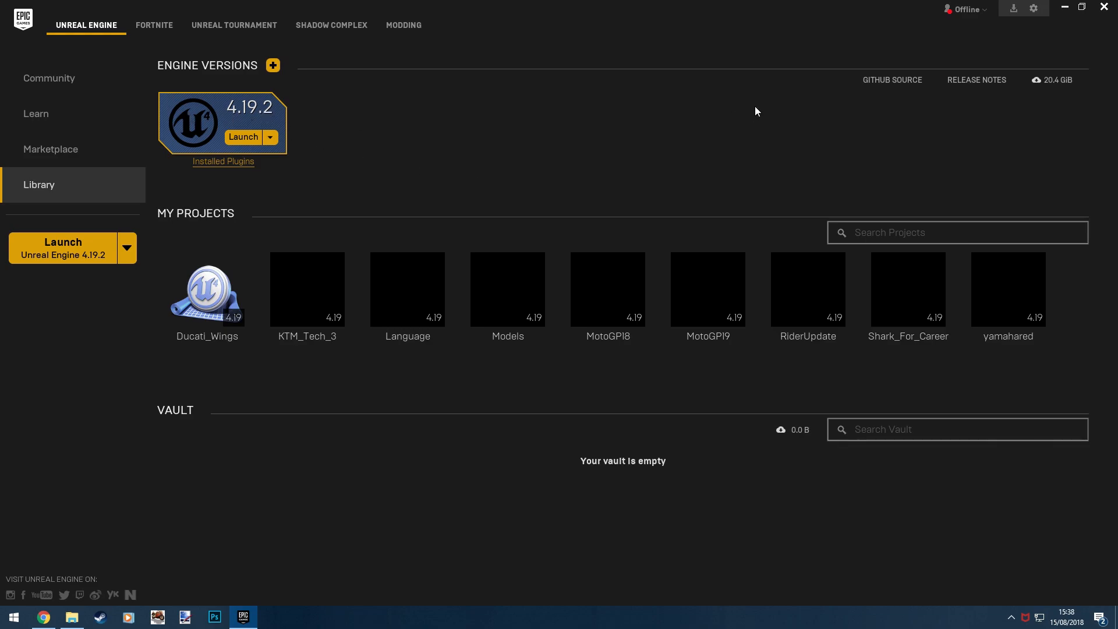
left_click(1064, 7)
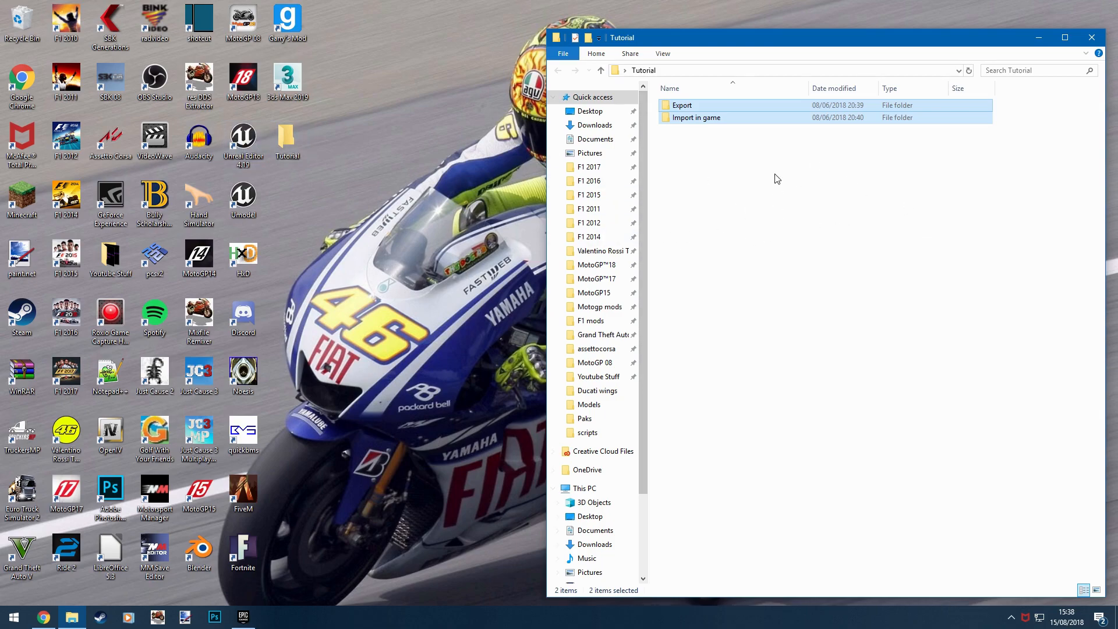
- Open the Export folder, skim through readme.txt and close it
double_click(704, 104)
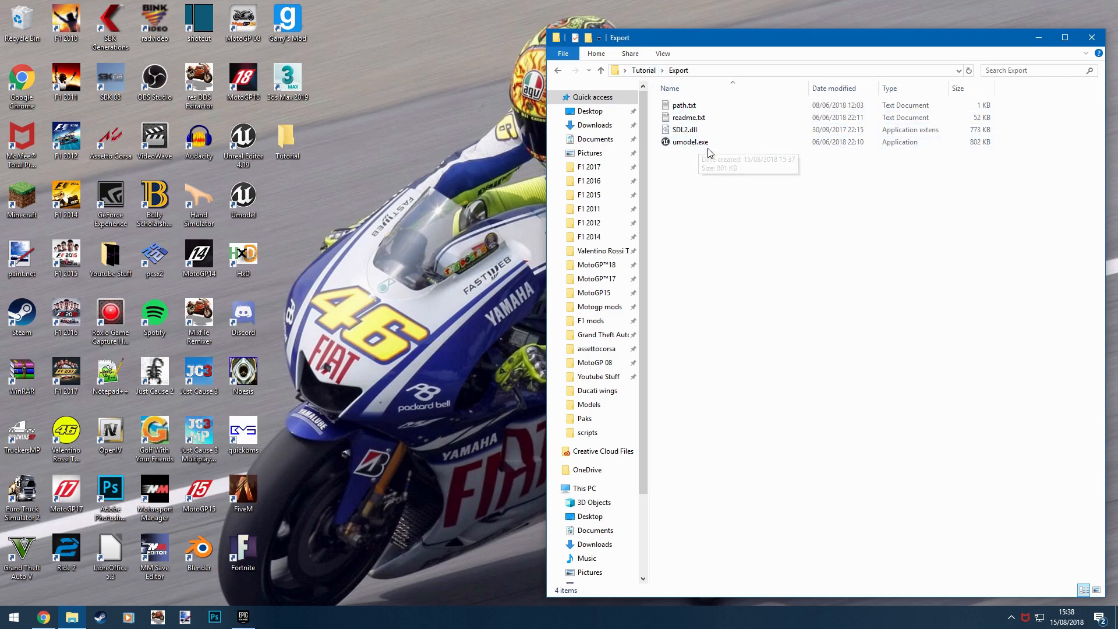
double_click(707, 117)
scroll(701, 155, "down", 5)
scroll(701, 155, "down", 20)
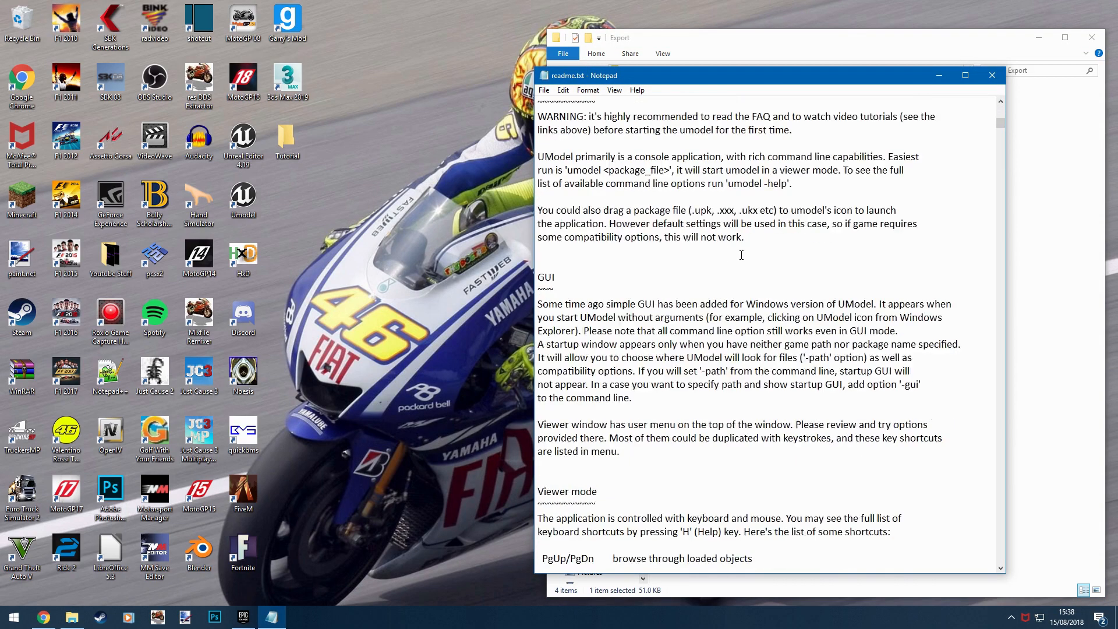
scroll(697, 221, "down", 6)
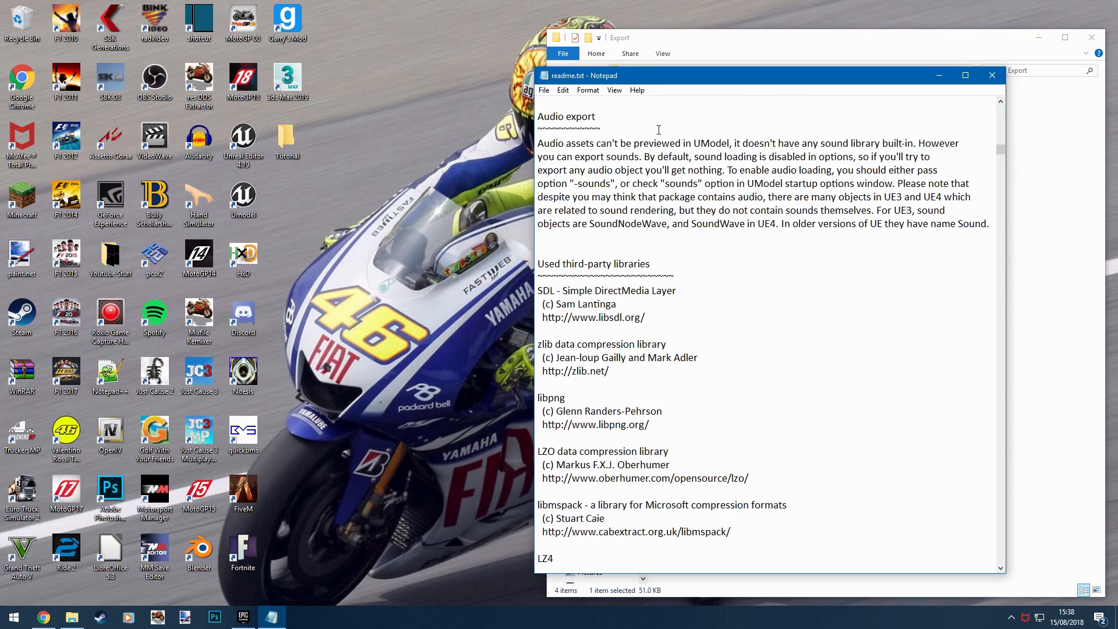
left_click(992, 75)
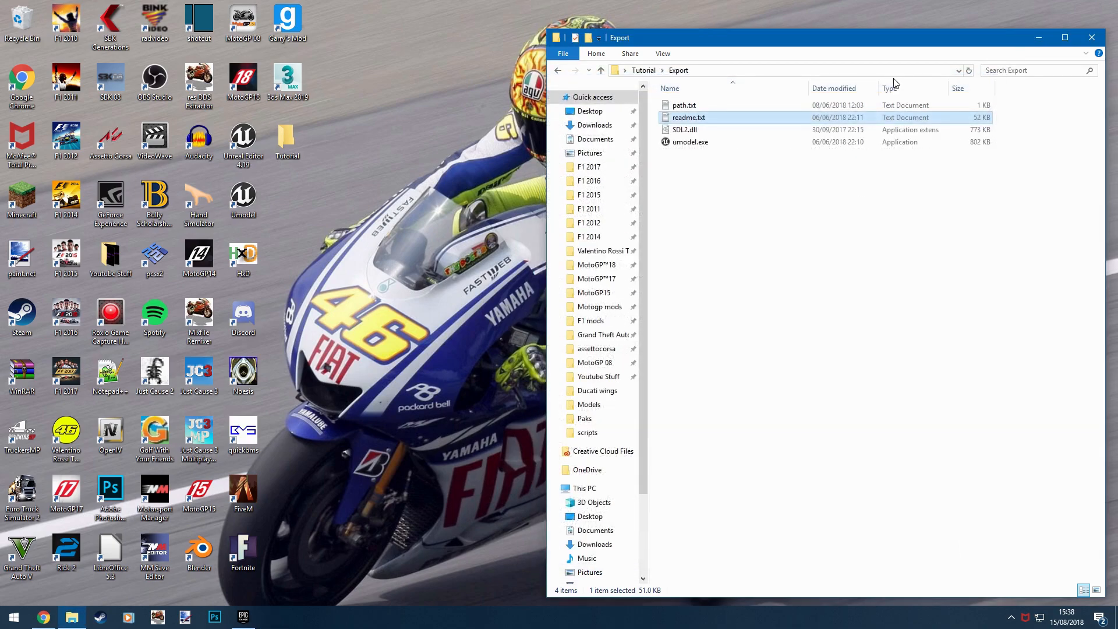
- Open path.txt from the Export folder and copy its game path C:\Program Files (x86)\Steam\steamapps\common\MotoGP™18
double_click(722, 106)
left_click_drag(849, 111, 522, 123)
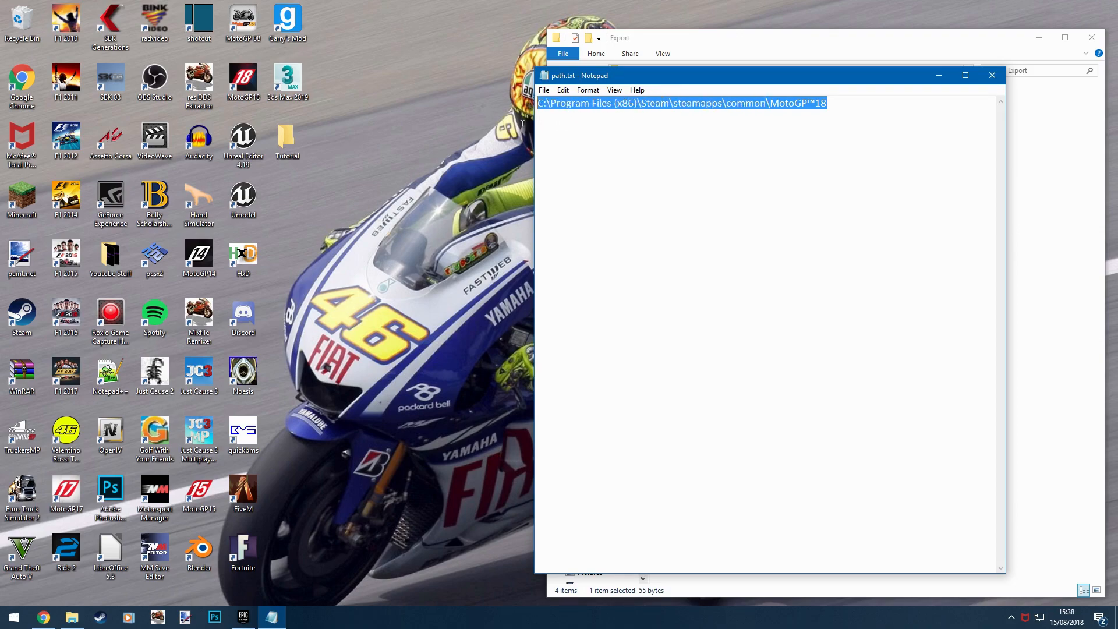
left_click(605, 112)
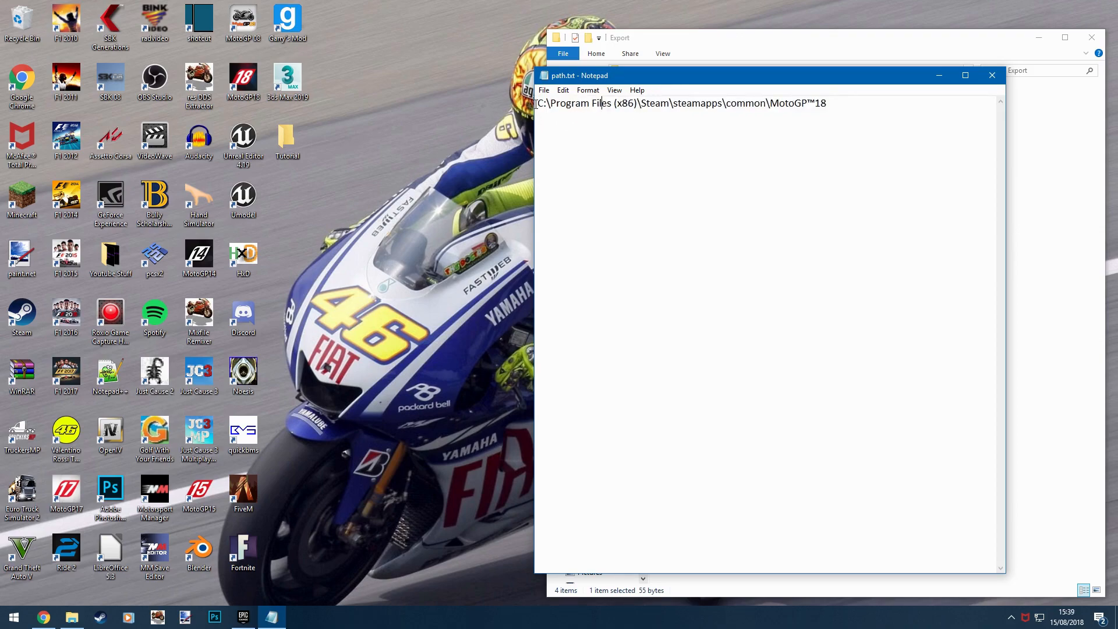
left_click_drag(539, 104, 839, 118)
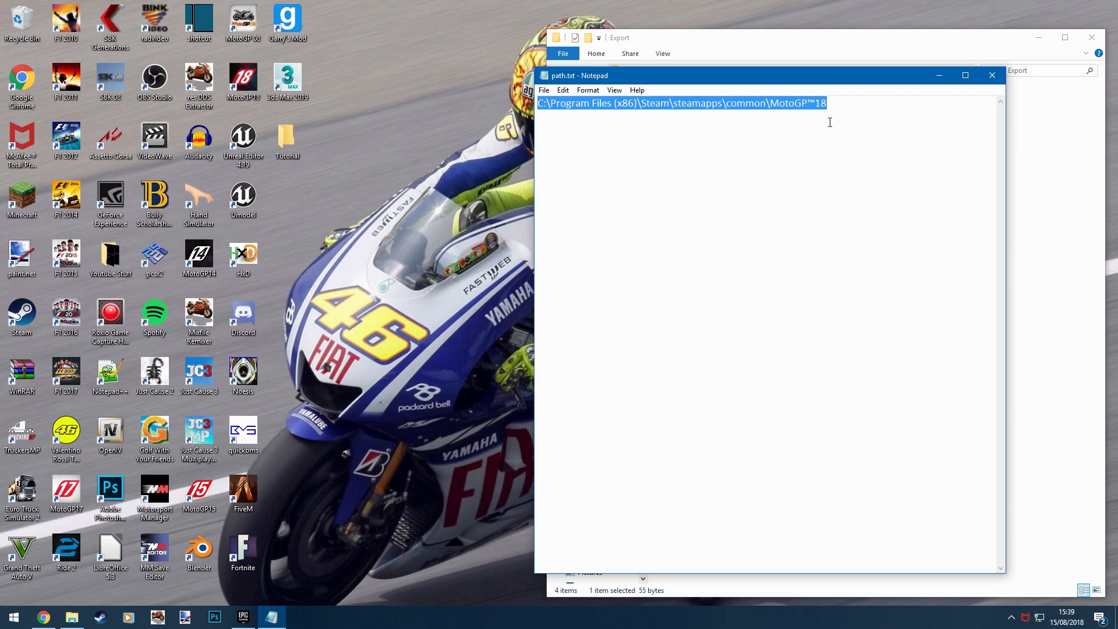
left_click_drag(665, 76, 763, 71)
left_click(911, 93)
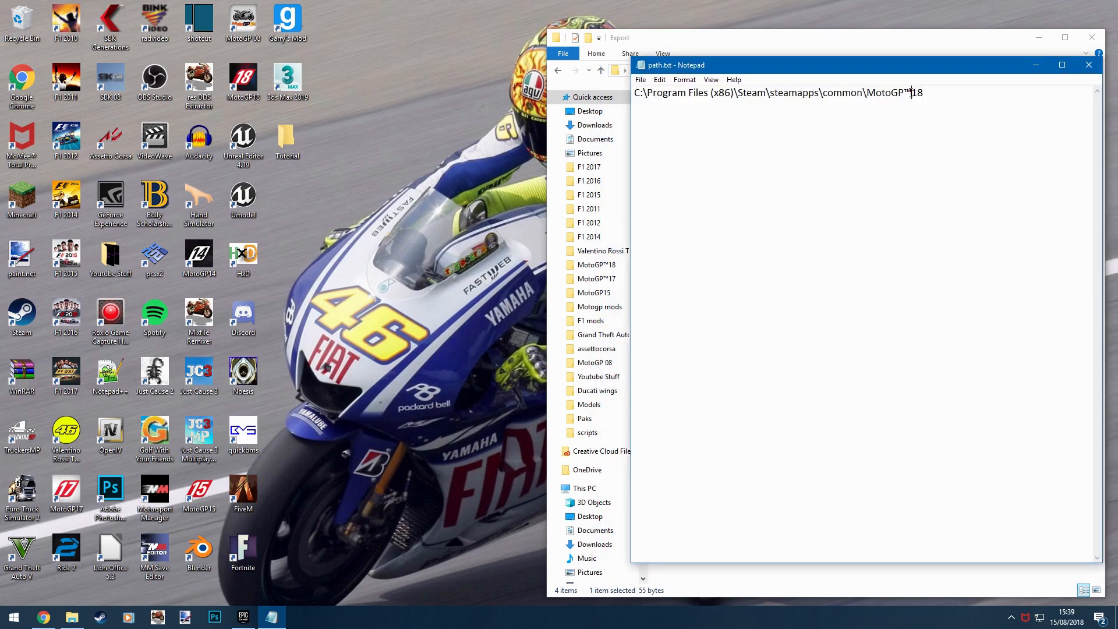
left_click_drag(922, 87, 893, 89)
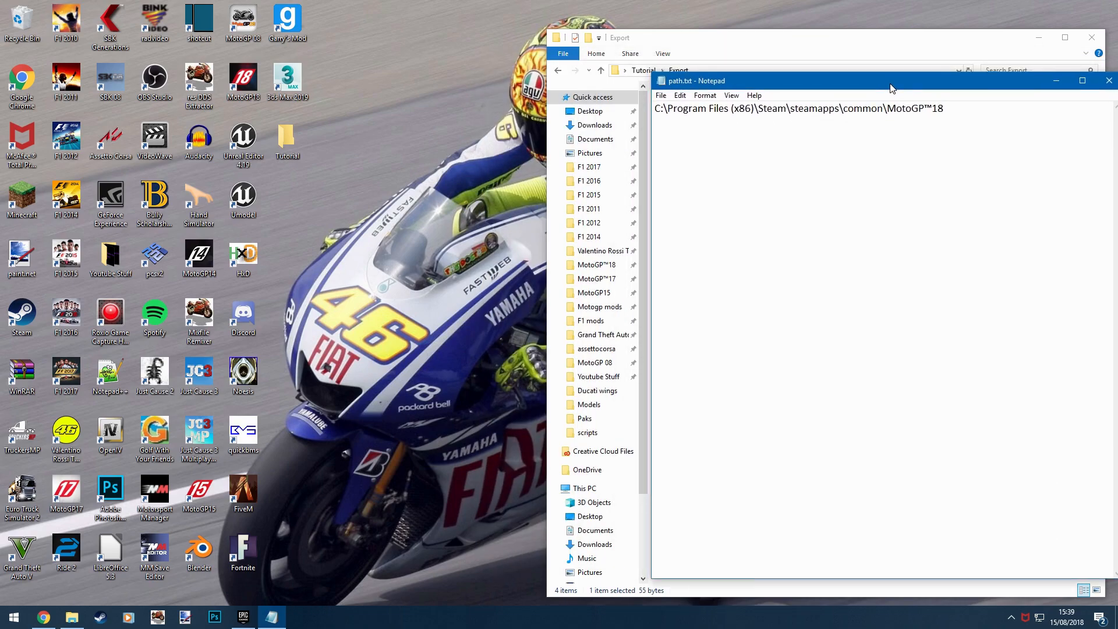
key("ctrl+a")
right_click(824, 127)
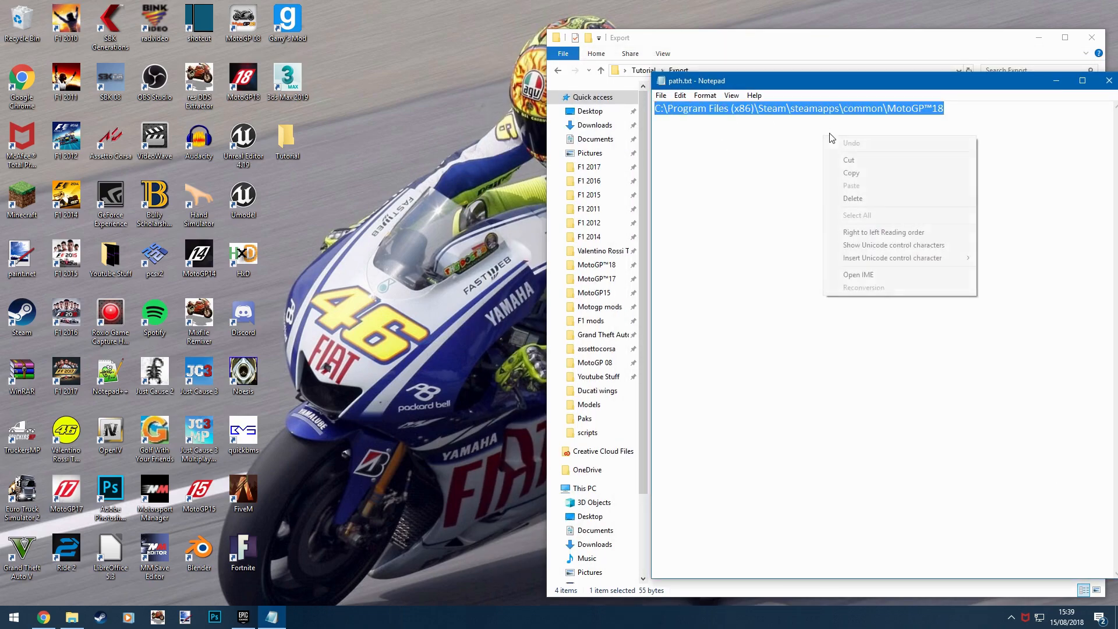
left_click(851, 173)
- Try entering the copied MotoGP™18 game path as the Export window's folder location, and leave it without navigating
left_click_drag(820, 81, 233, 12)
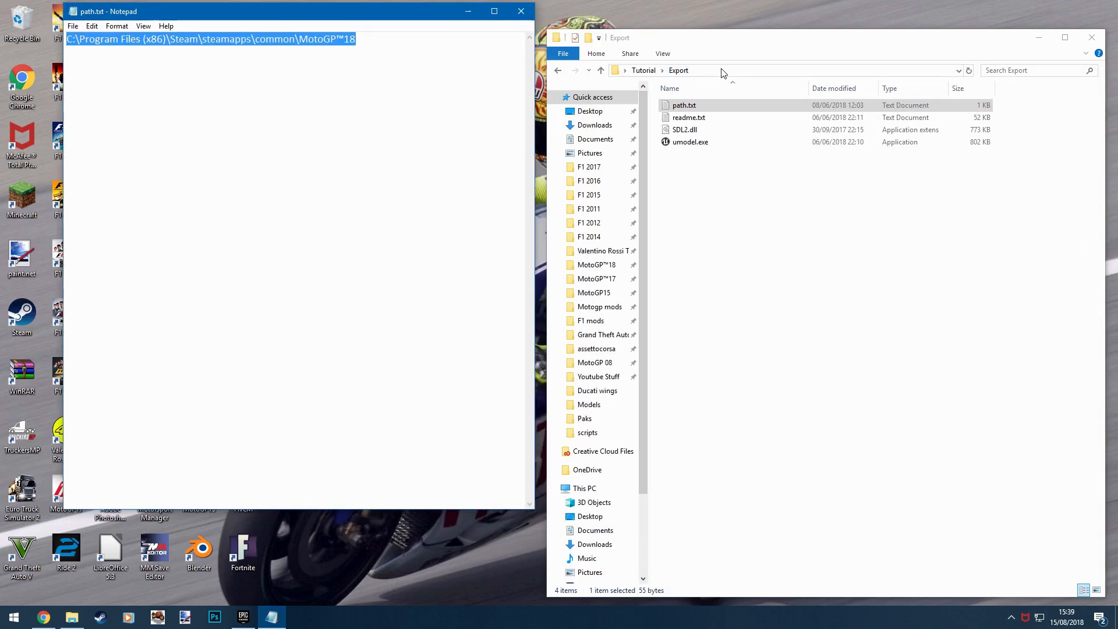
left_click(722, 70)
right_click(722, 70)
left_click(751, 118)
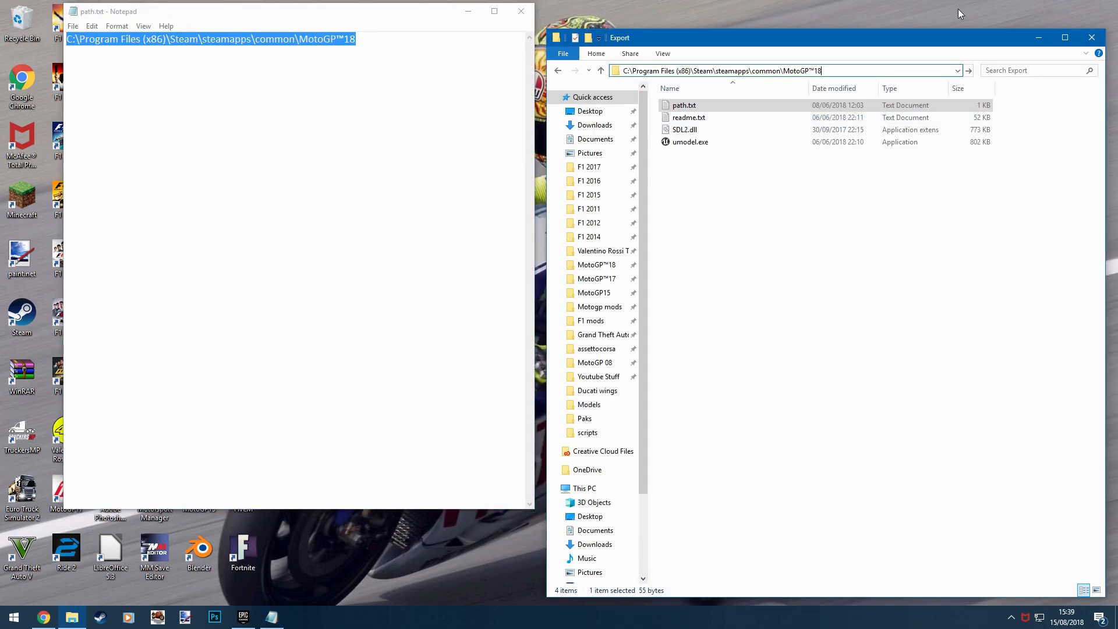
left_click(713, 225)
- Bring path.txt back over the Export window and copy the full game path once more
left_click_drag(385, 18, 631, 88)
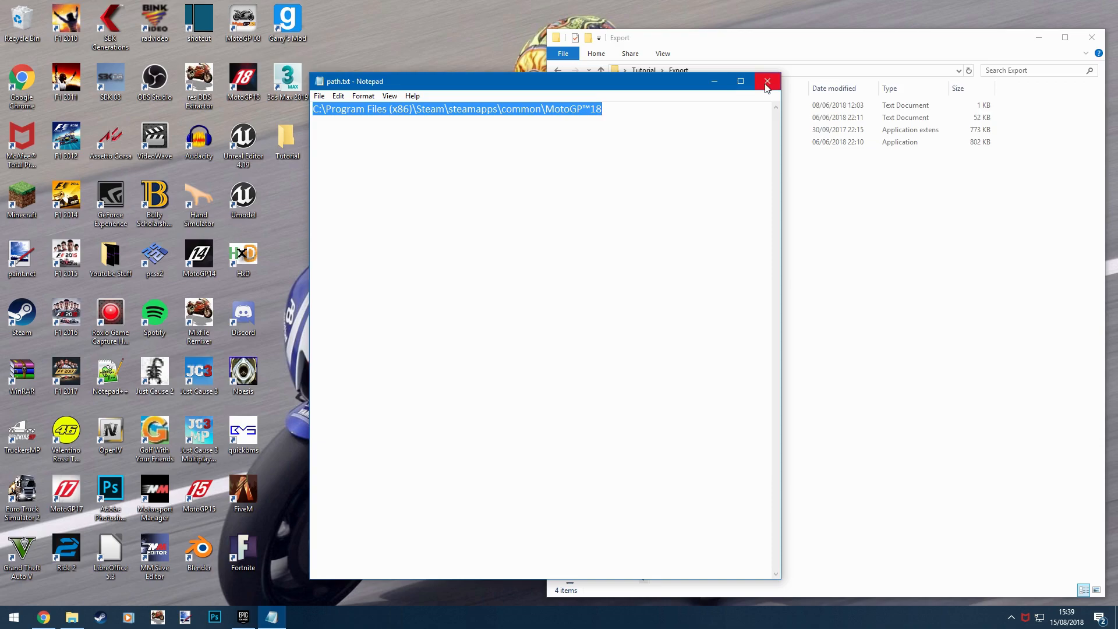
right_click(557, 107)
left_click(574, 143)
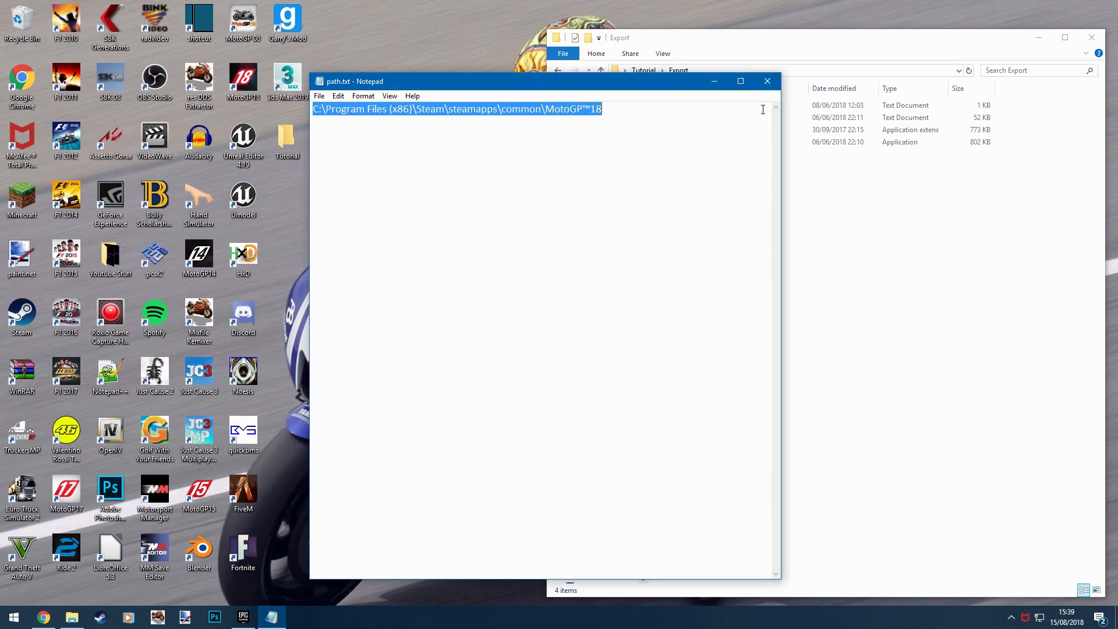
- Close path.txt, launch umodel.exe from the Export folder, and replace the path to game files with the copied MotoGP™18 path
left_click(766, 81)
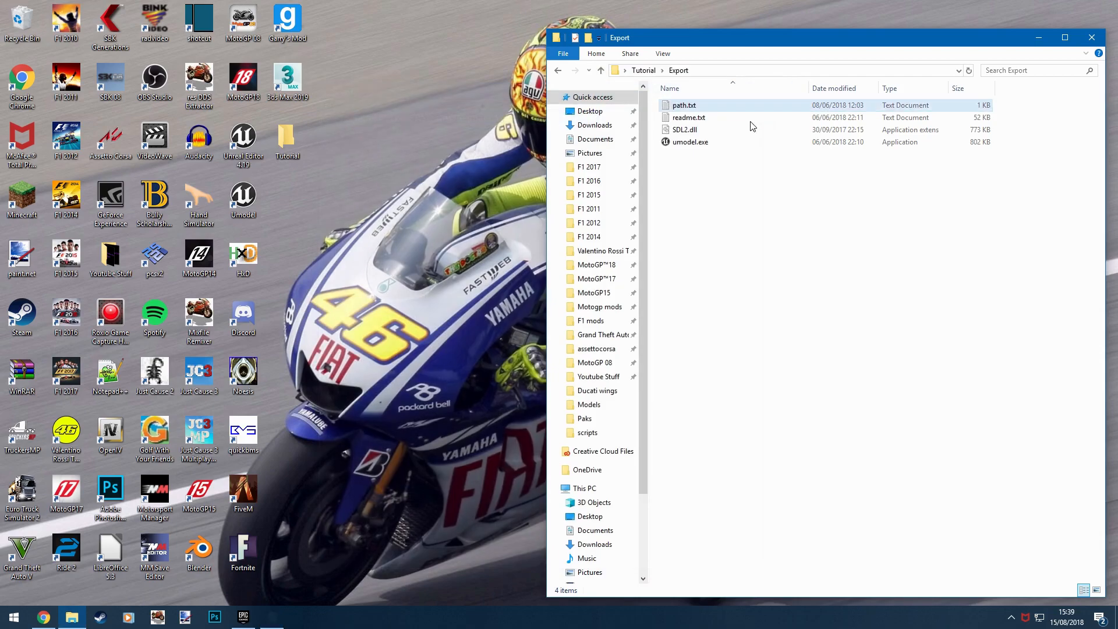
left_click(702, 147)
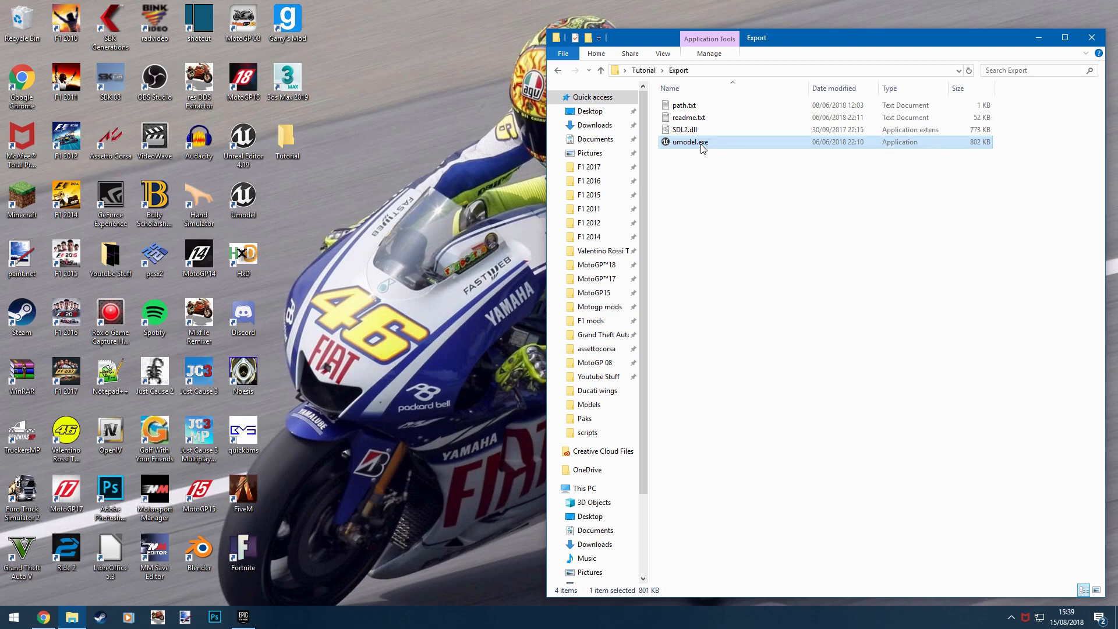
double_click(690, 142)
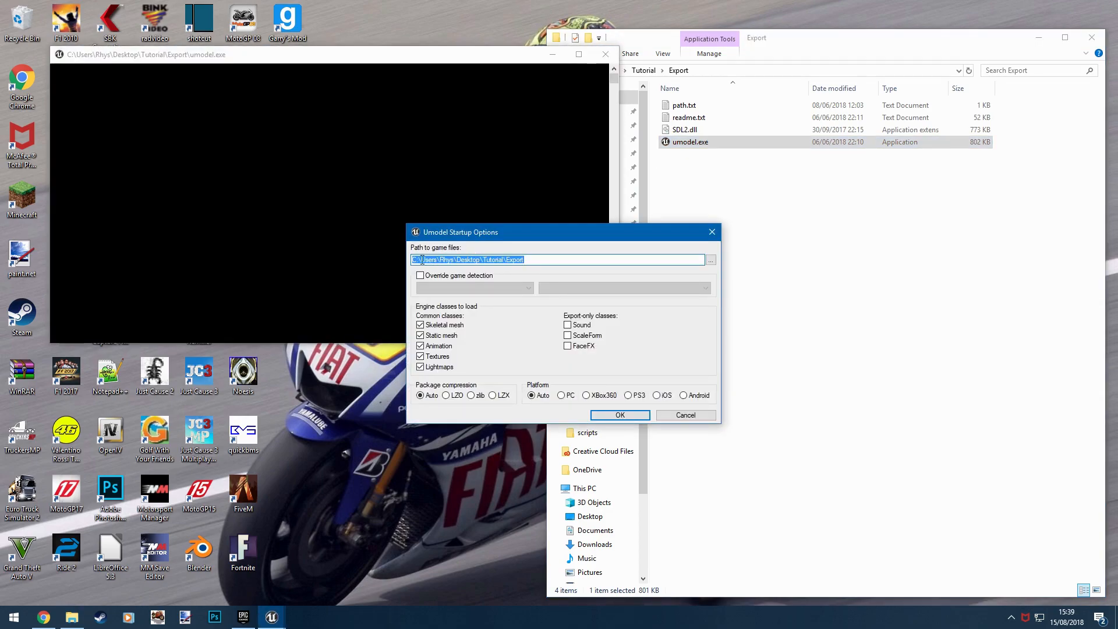
right_click(493, 270)
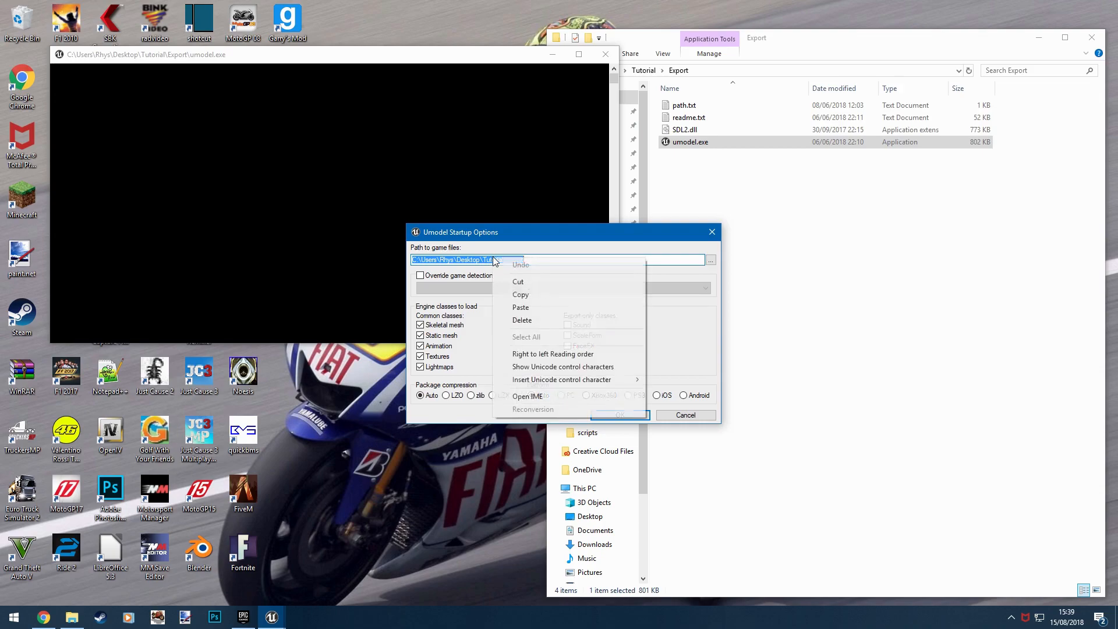
left_click(531, 305)
left_click_drag(596, 261, 467, 271)
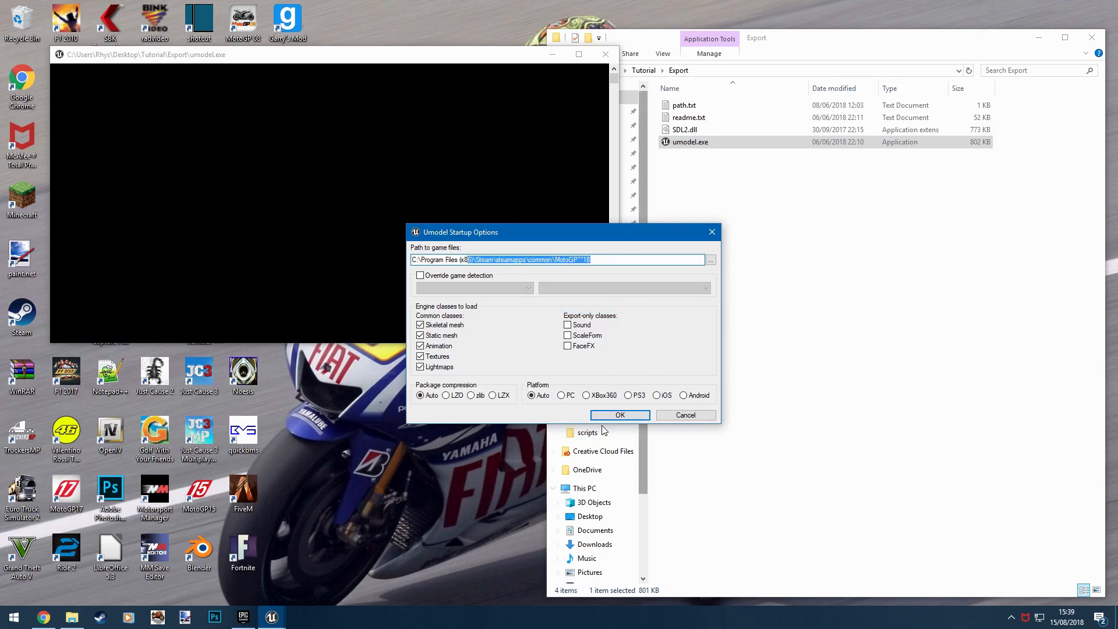
- Set the platform to PC and accept the startup options to load the game files
left_click(562, 396)
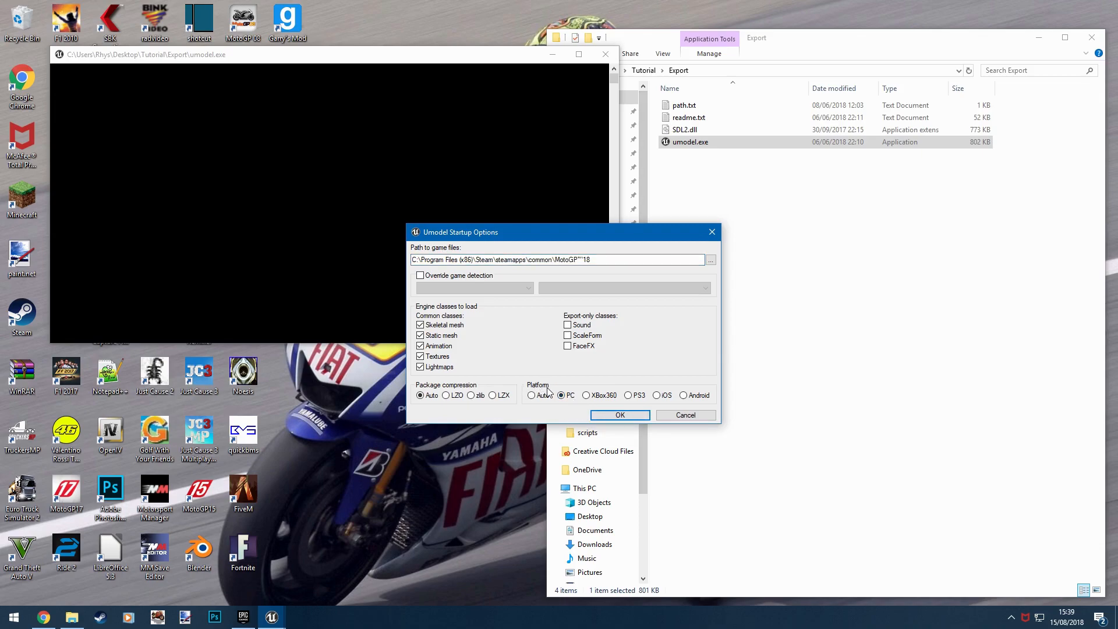
left_click(562, 396)
left_click(643, 414)
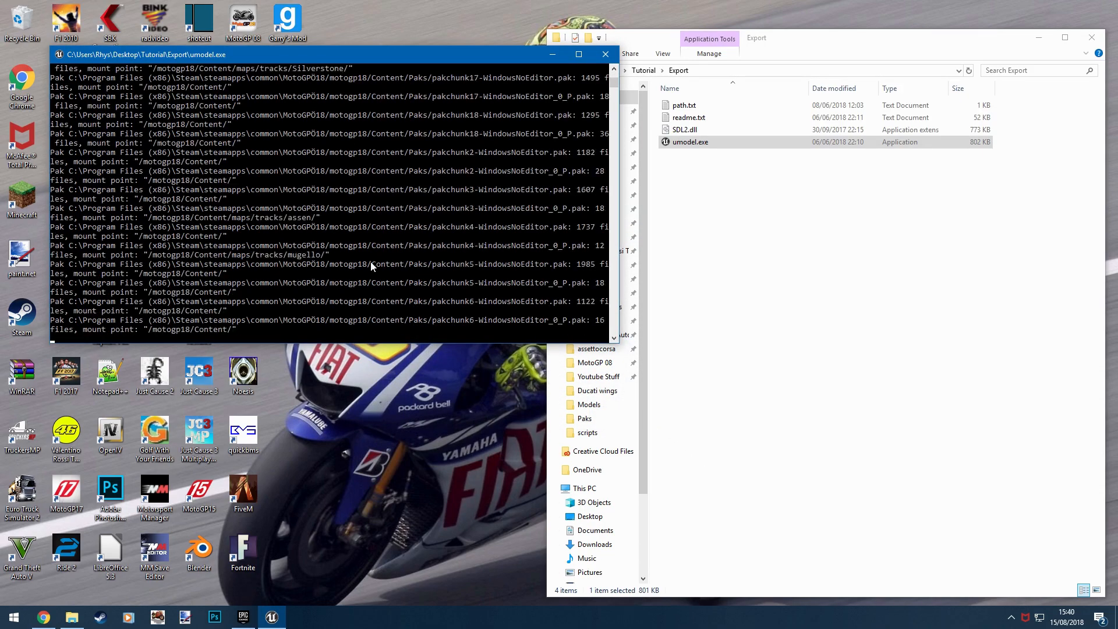
left_click_drag(474, 276, 476, 249)
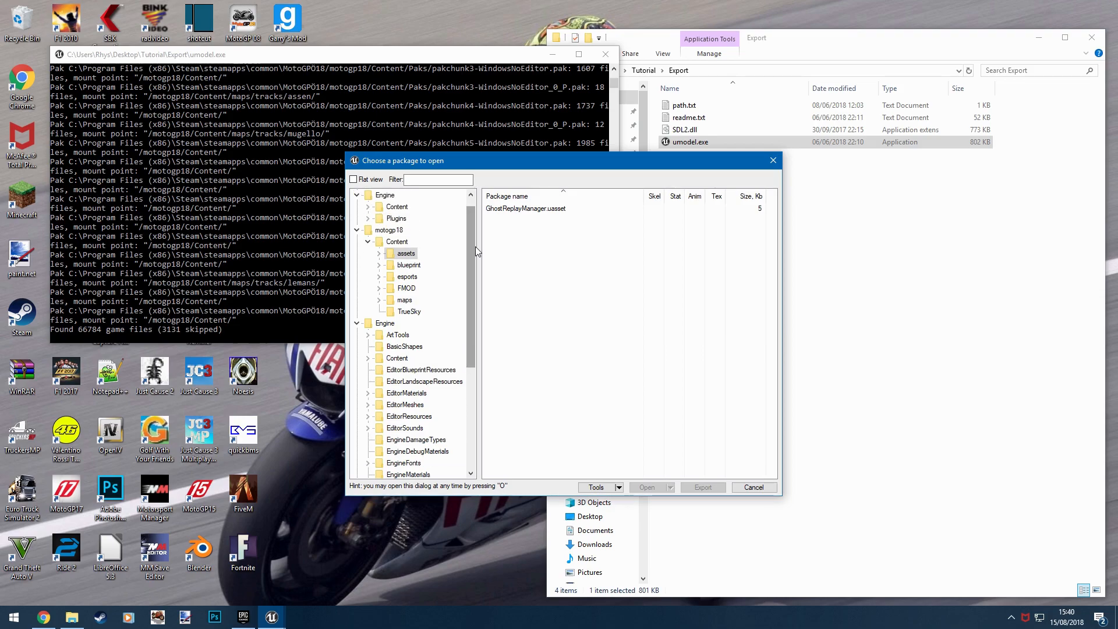
double_click(404, 254)
double_click(412, 278)
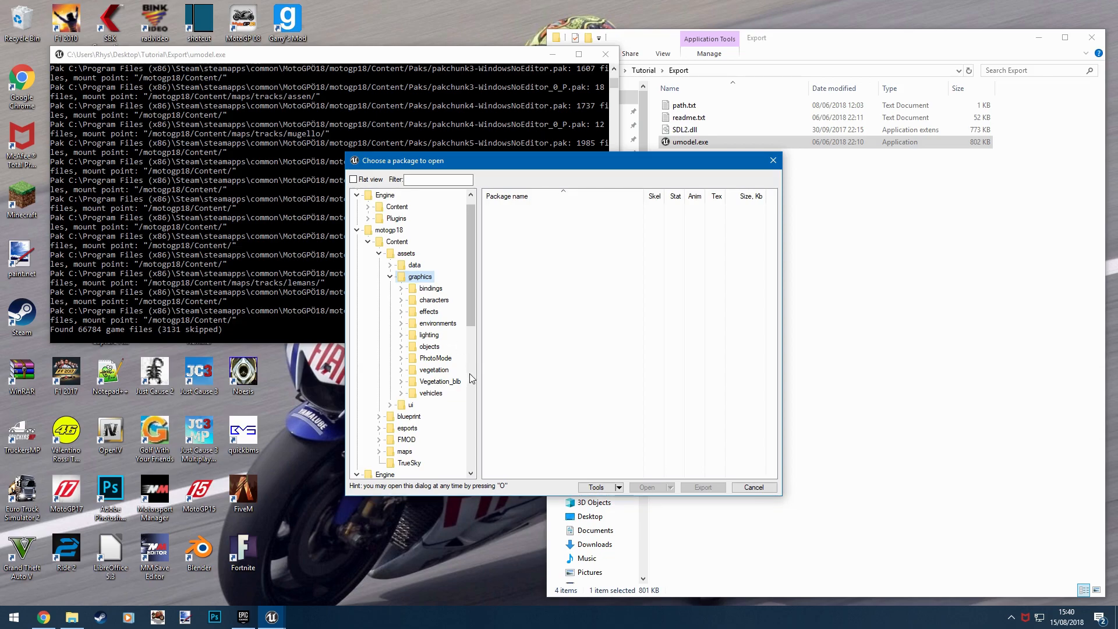
left_click(432, 393)
double_click(423, 395)
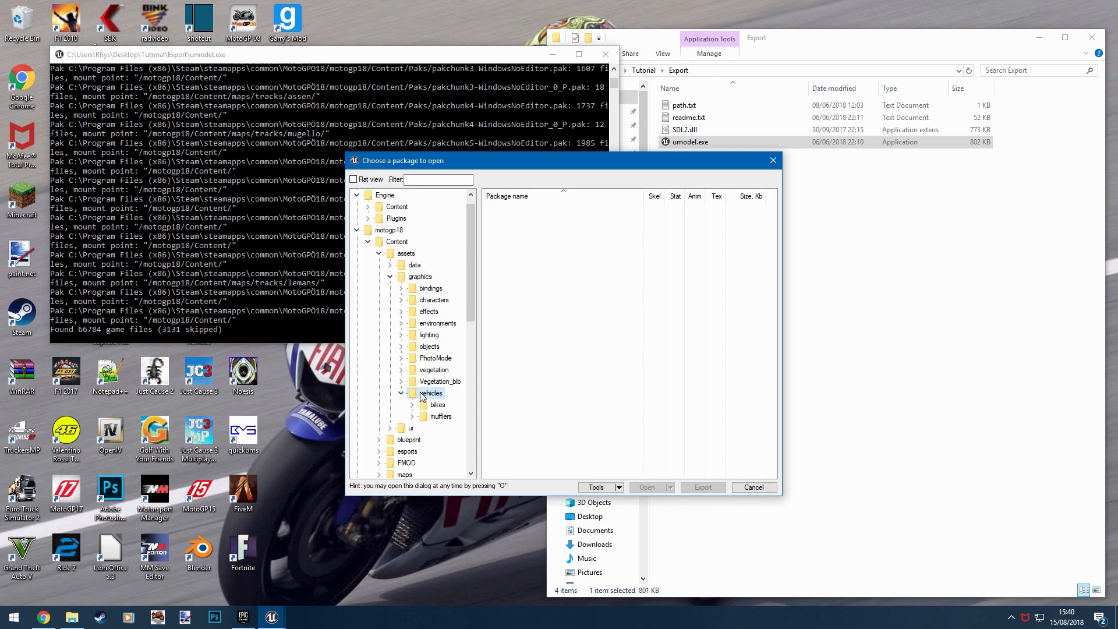
left_click(402, 393)
left_click(390, 277)
left_click(379, 255)
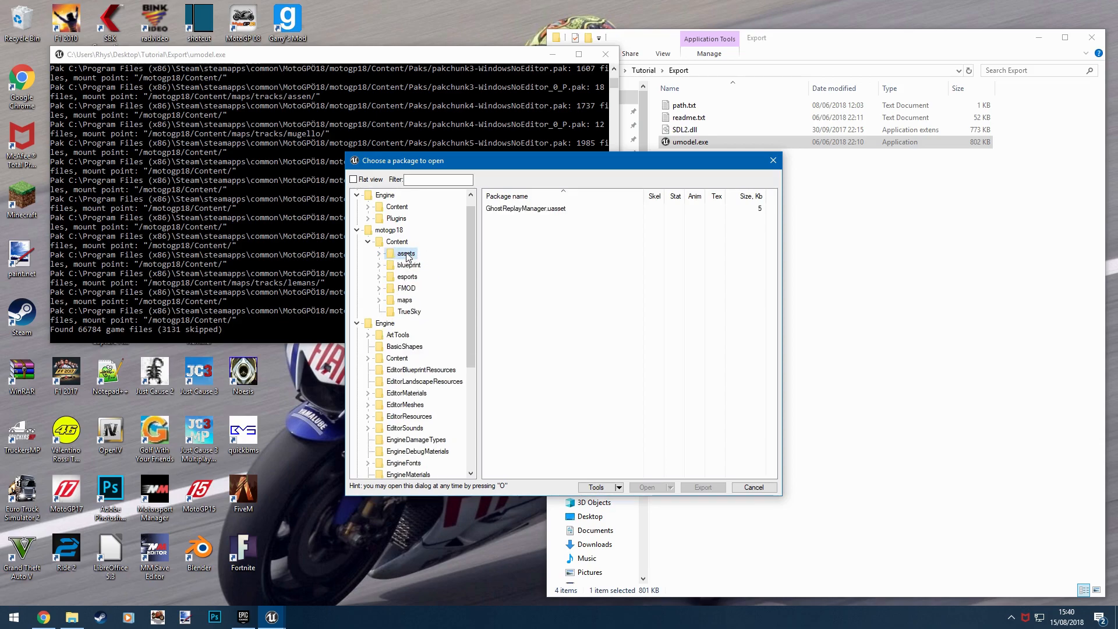
- Expand motogp18/Content/assets/graphics/vehicles/bikes in the package tree and look over the bike folders
double_click(407, 255)
double_click(421, 277)
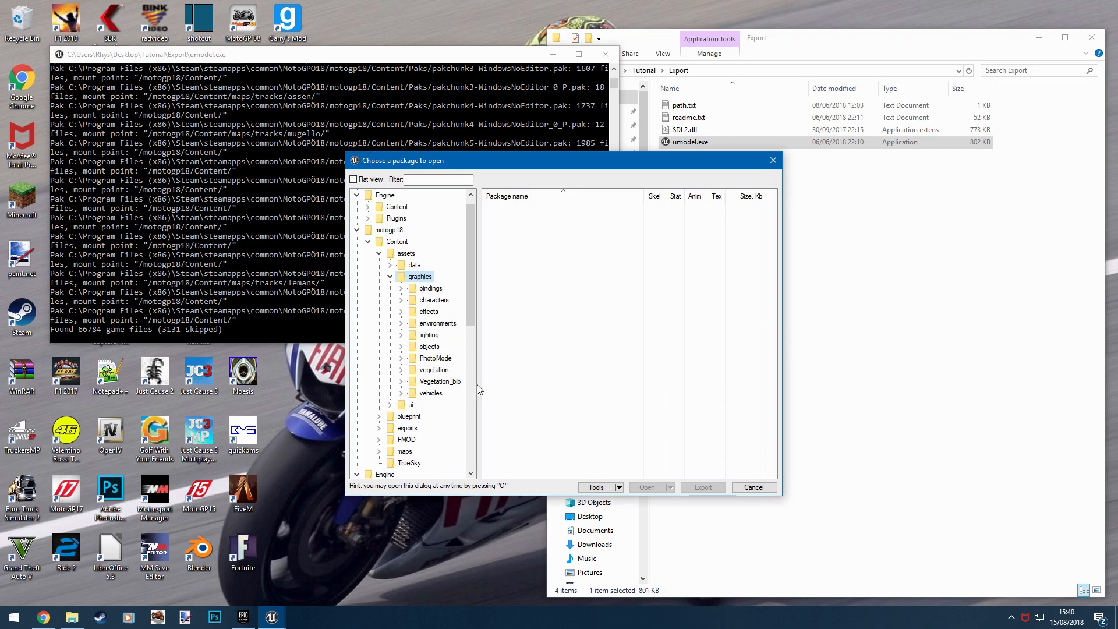
double_click(438, 399)
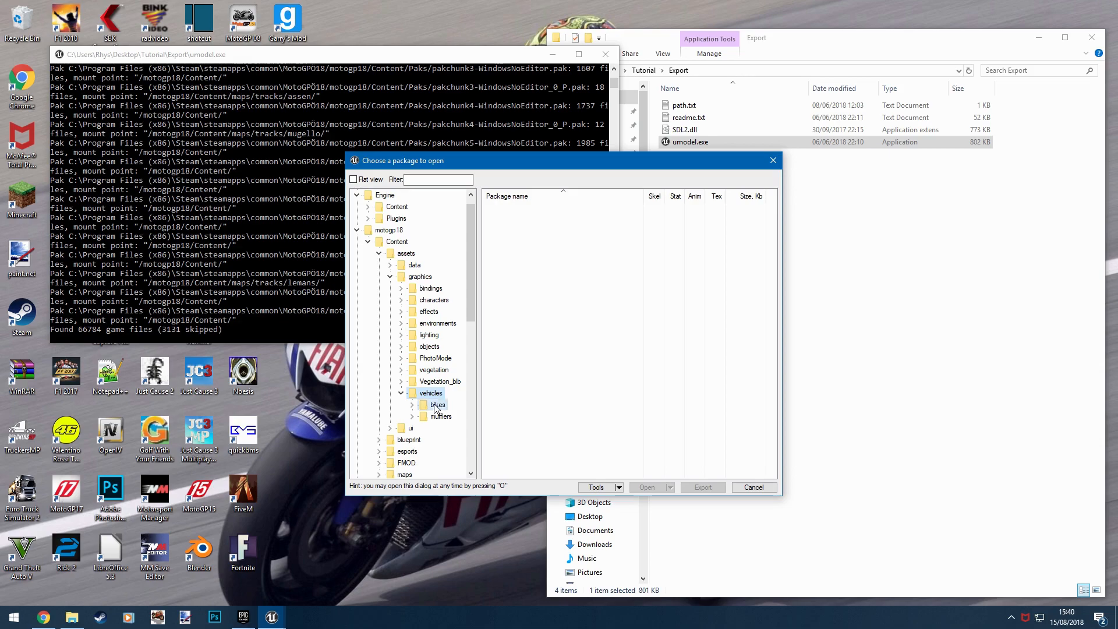
double_click(438, 405)
left_click_drag(416, 470, 426, 471)
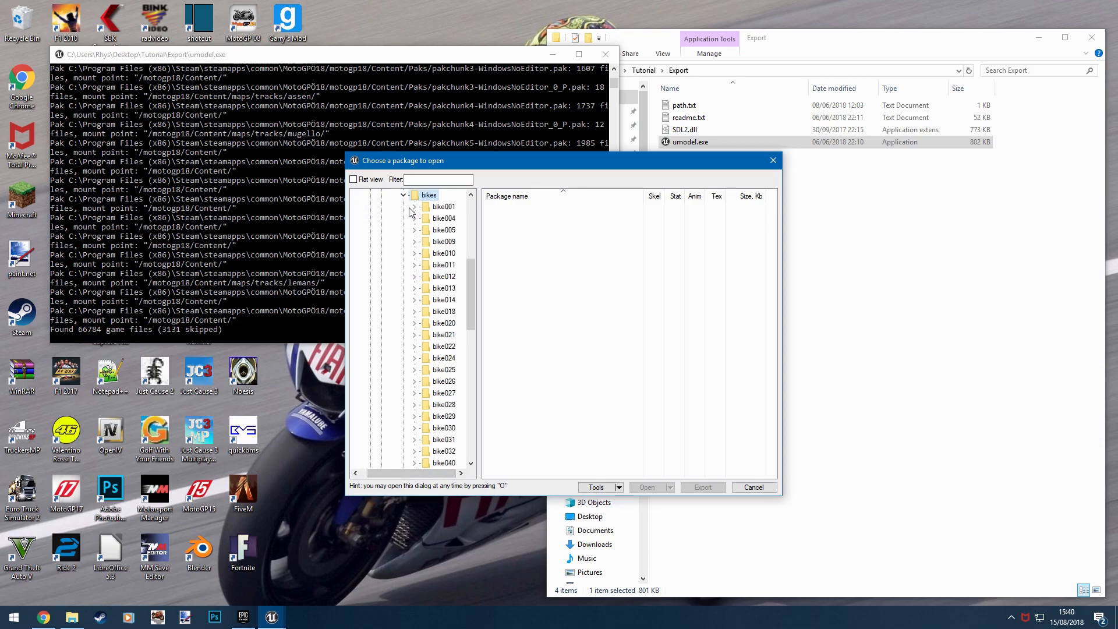
scroll(446, 245, "down", 2)
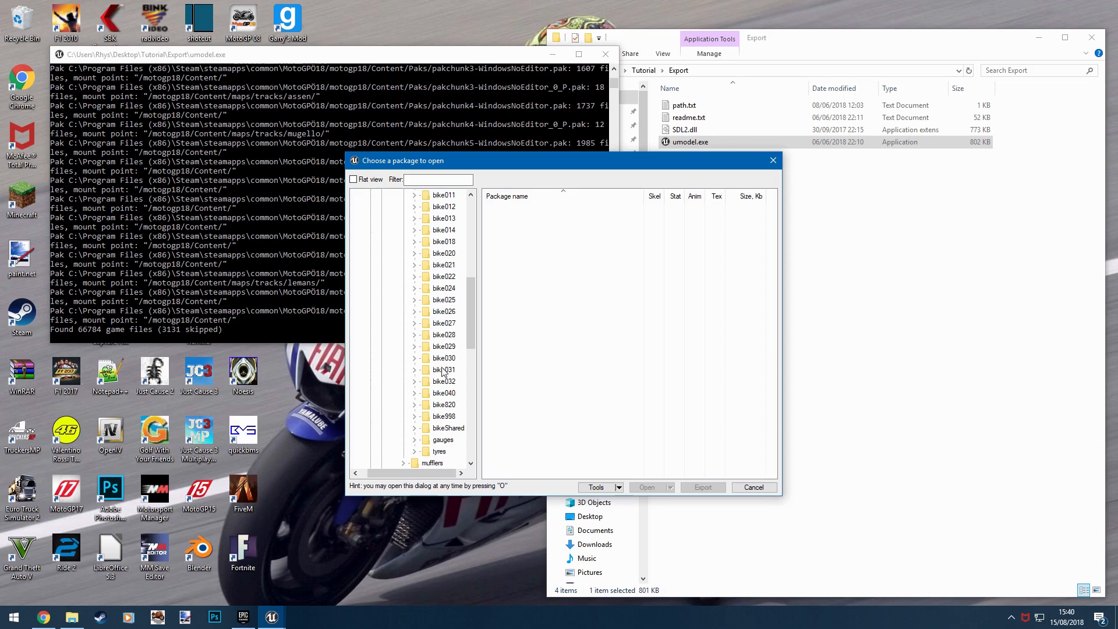
scroll(438, 361, "up", 5)
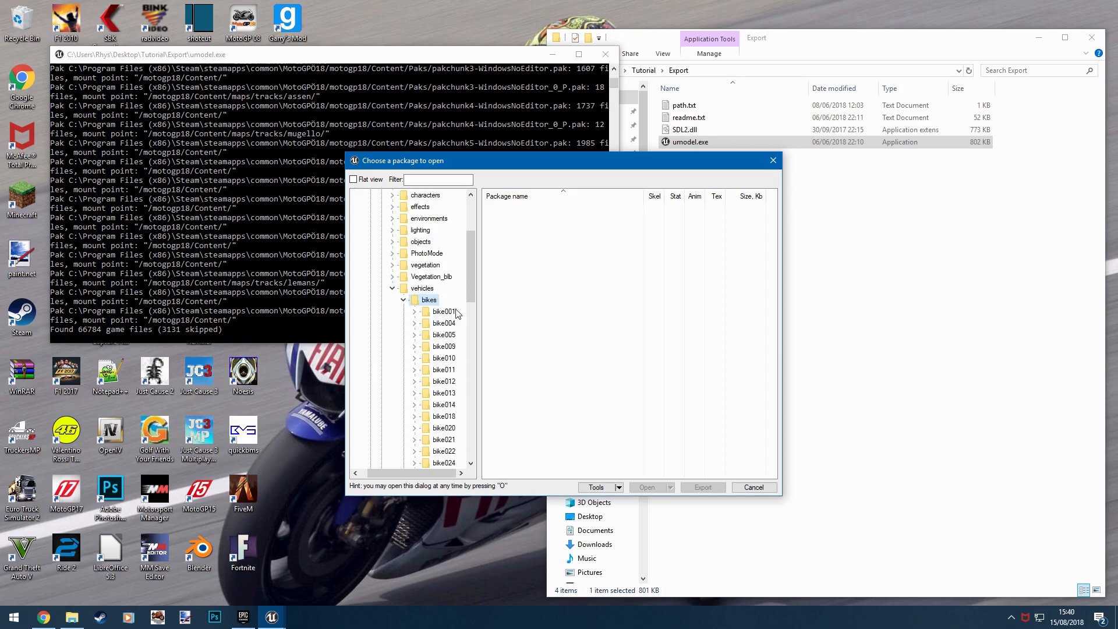
scroll(443, 332, "down", 5)
scroll(443, 362, "up", 3)
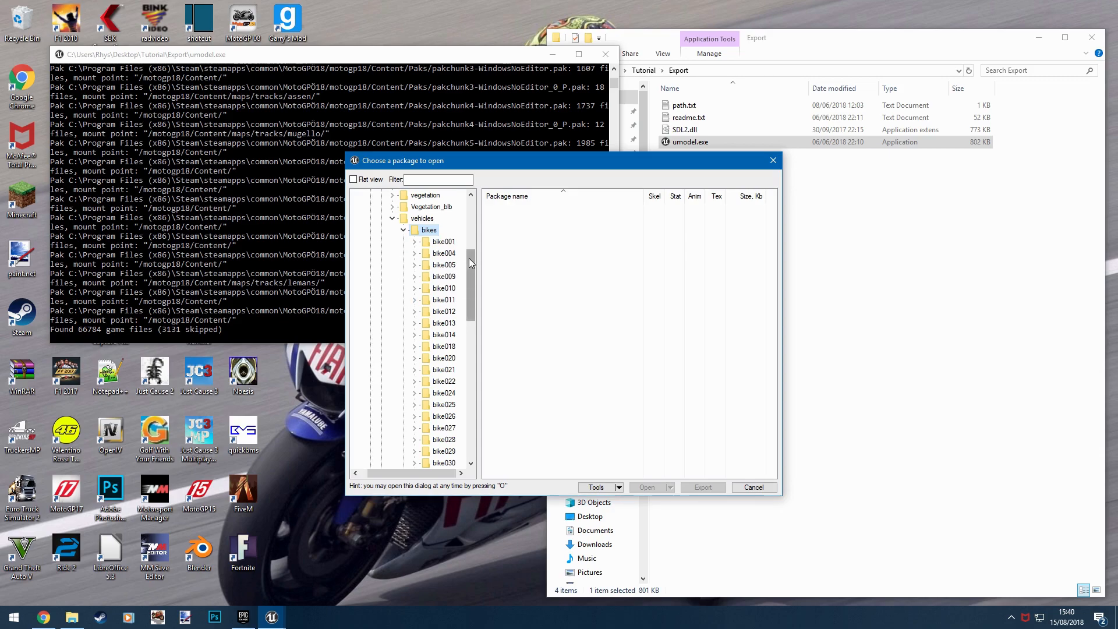
- Expand the bike010 folder, open its textures subfolder and look through the texture packages
left_click(447, 242)
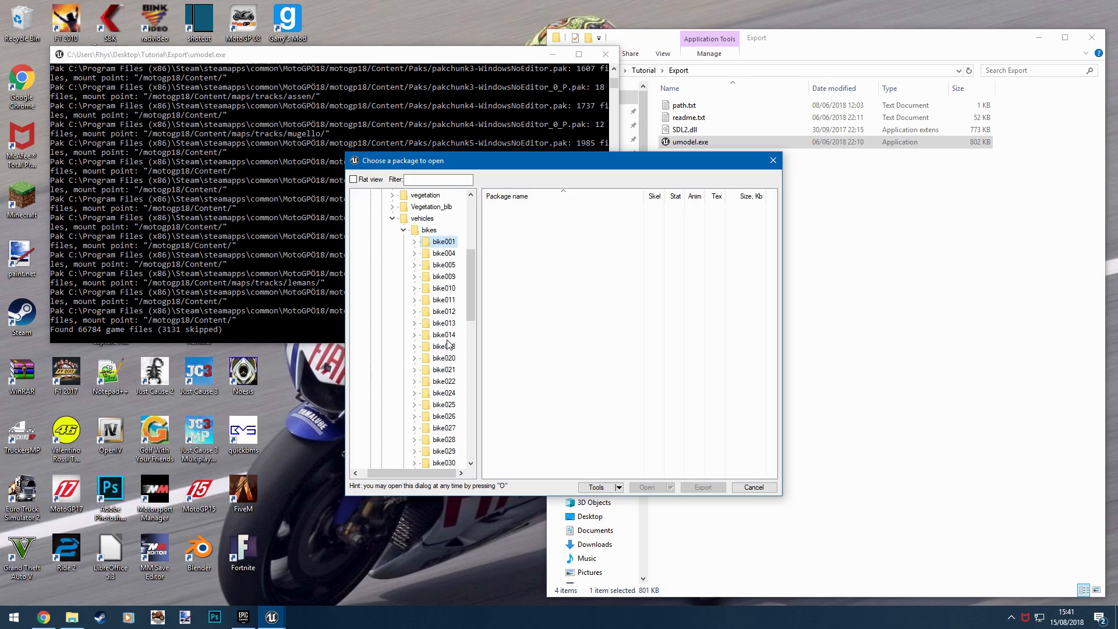
double_click(446, 291)
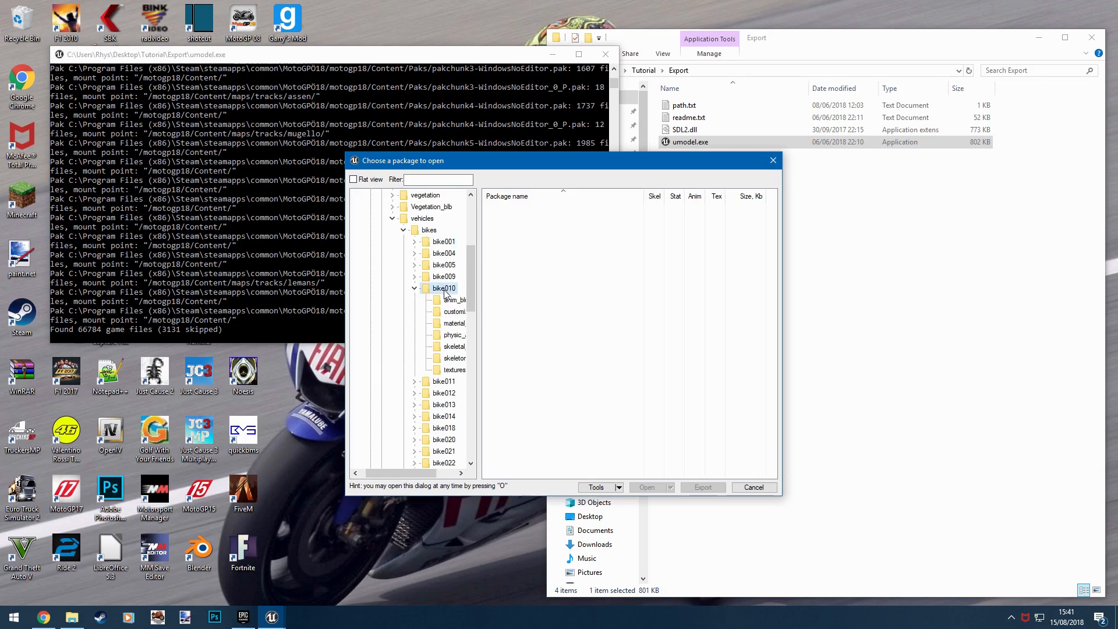
left_click(446, 370)
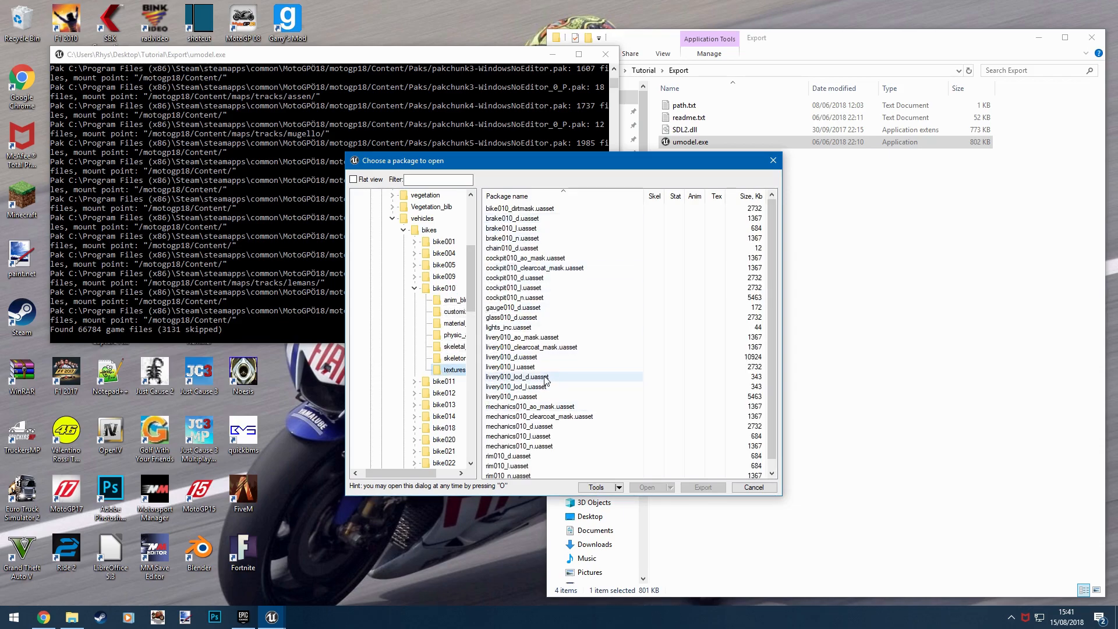
left_click(532, 356)
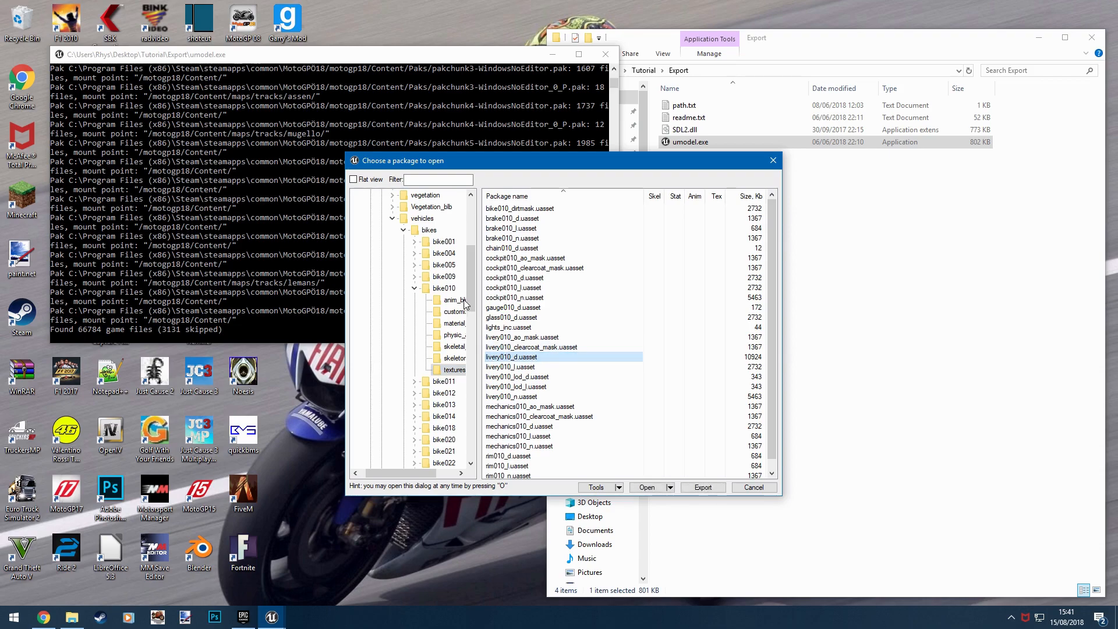
left_click(441, 289)
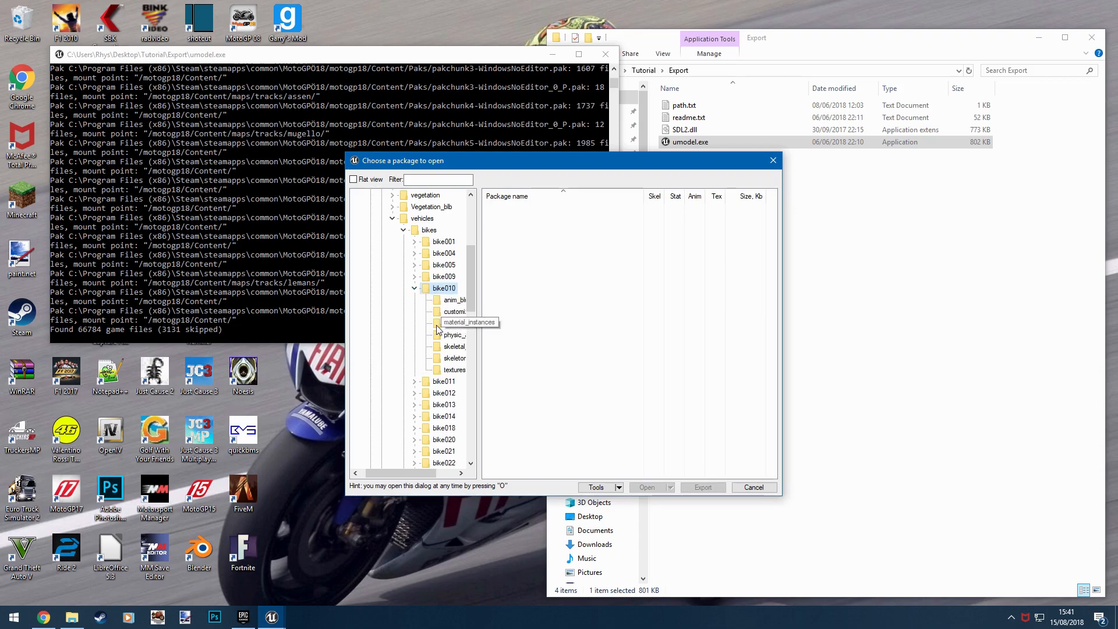
left_click(454, 369)
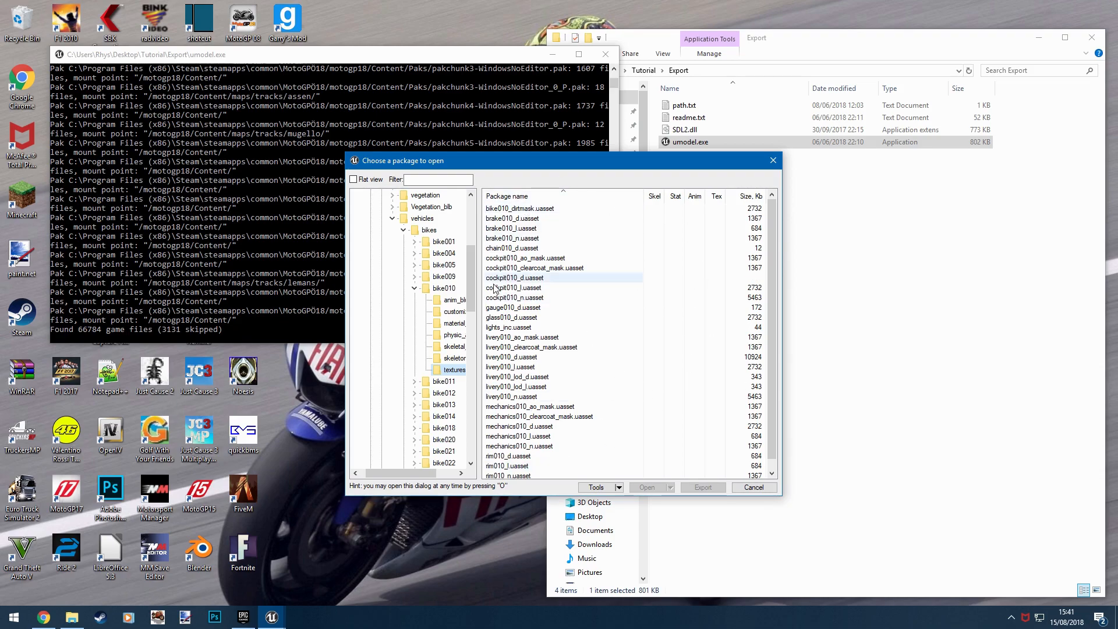
scroll(556, 389, "down", 1)
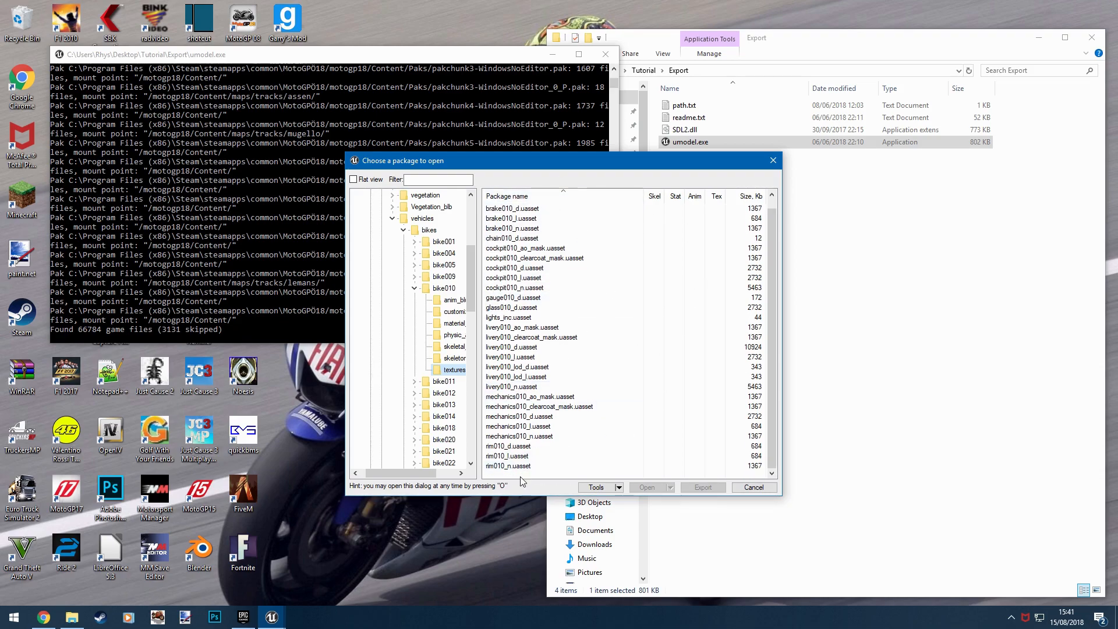
scroll(533, 283, "up", 1)
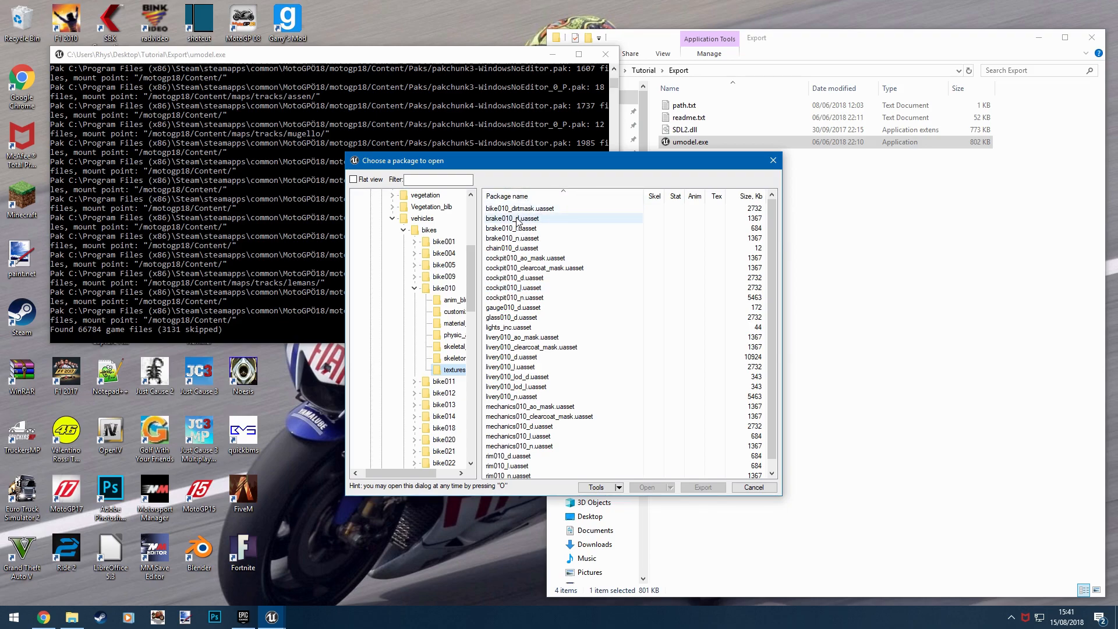
- Open the livery010_d.uasset package, specifying Unreal engine 4.19 as the game's engine version
double_click(522, 358)
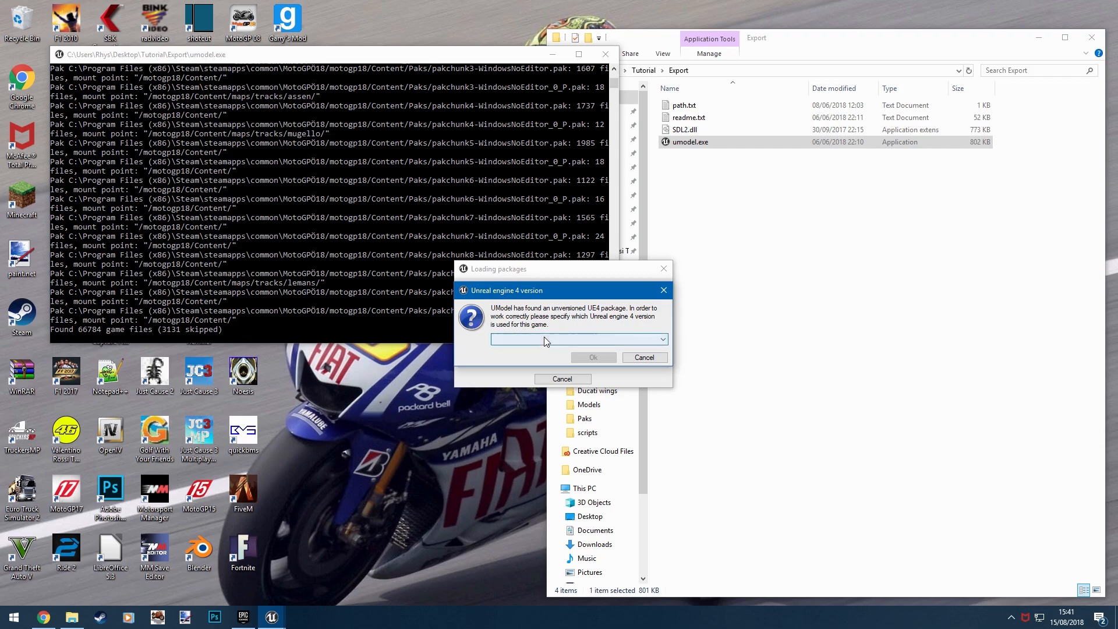
left_click(544, 338)
left_click(529, 340)
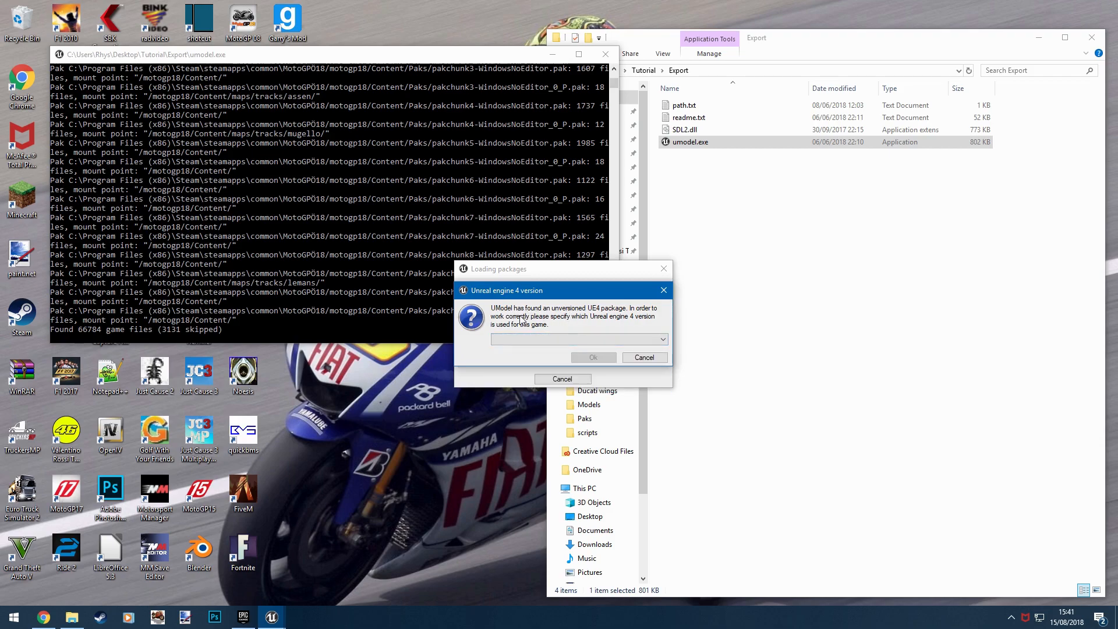
left_click(527, 340)
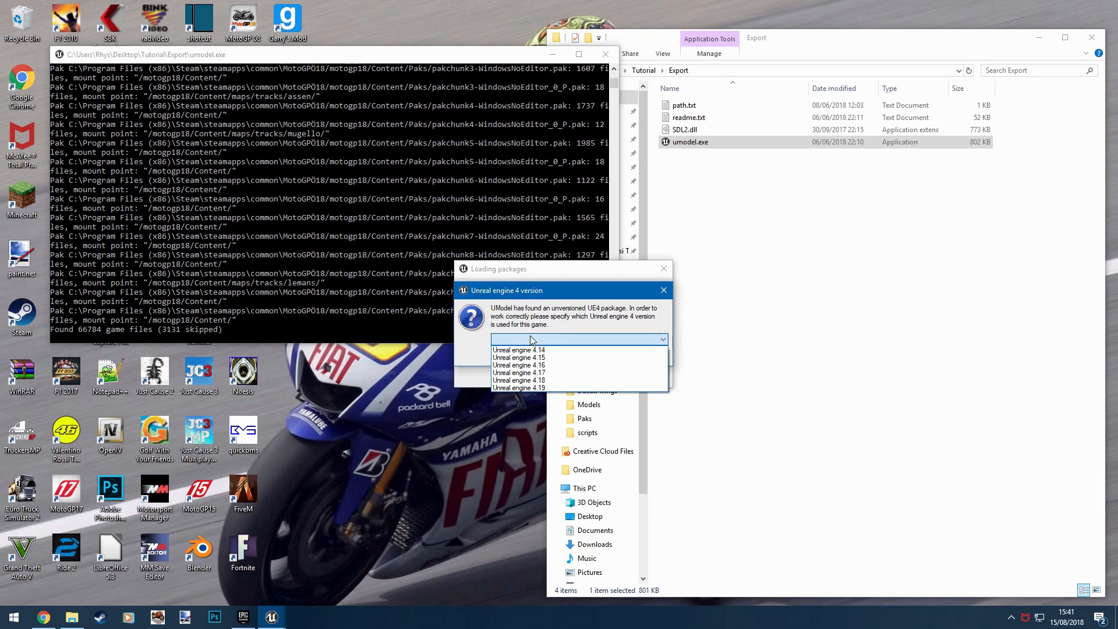
left_click(534, 388)
left_click(594, 357)
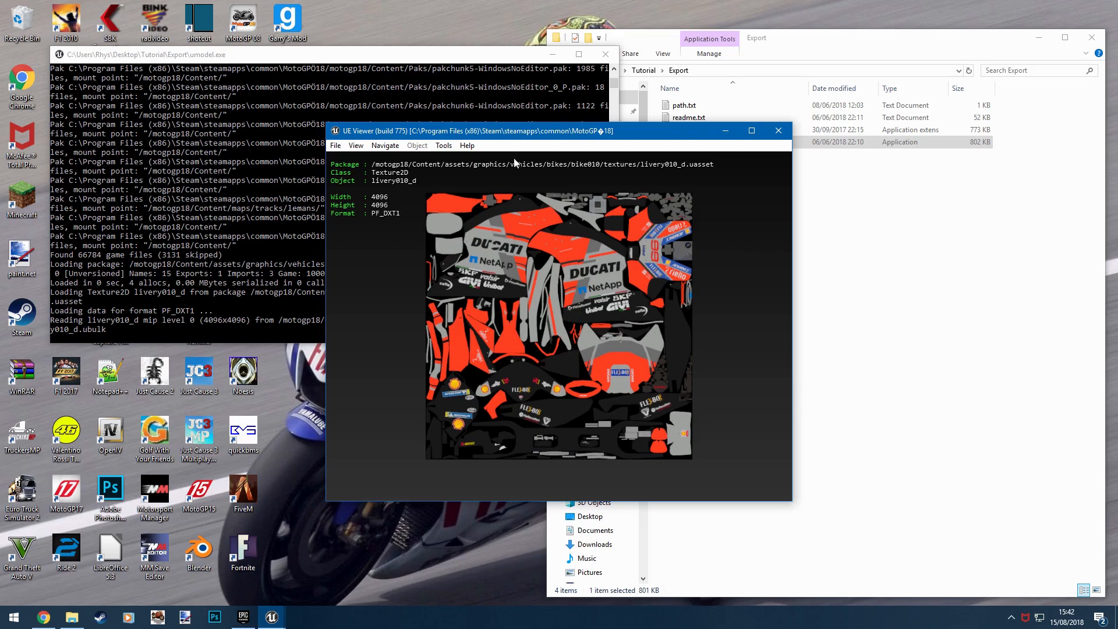
- Export the displayed livery010_d texture and switch to the Export folder window
left_click(444, 145)
left_click(455, 158)
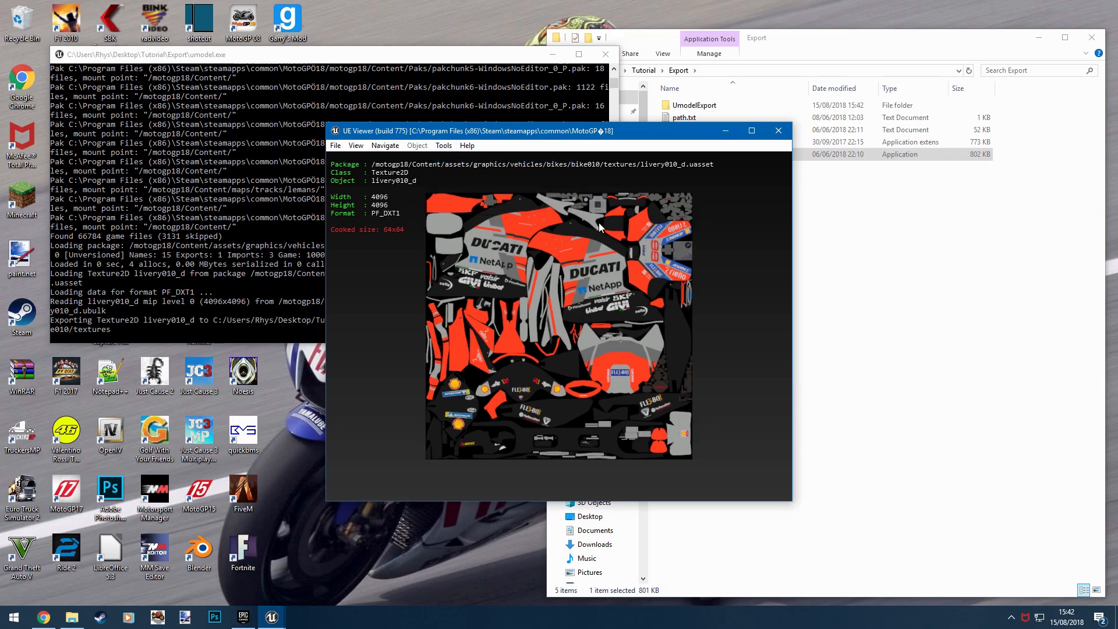
left_click(768, 45)
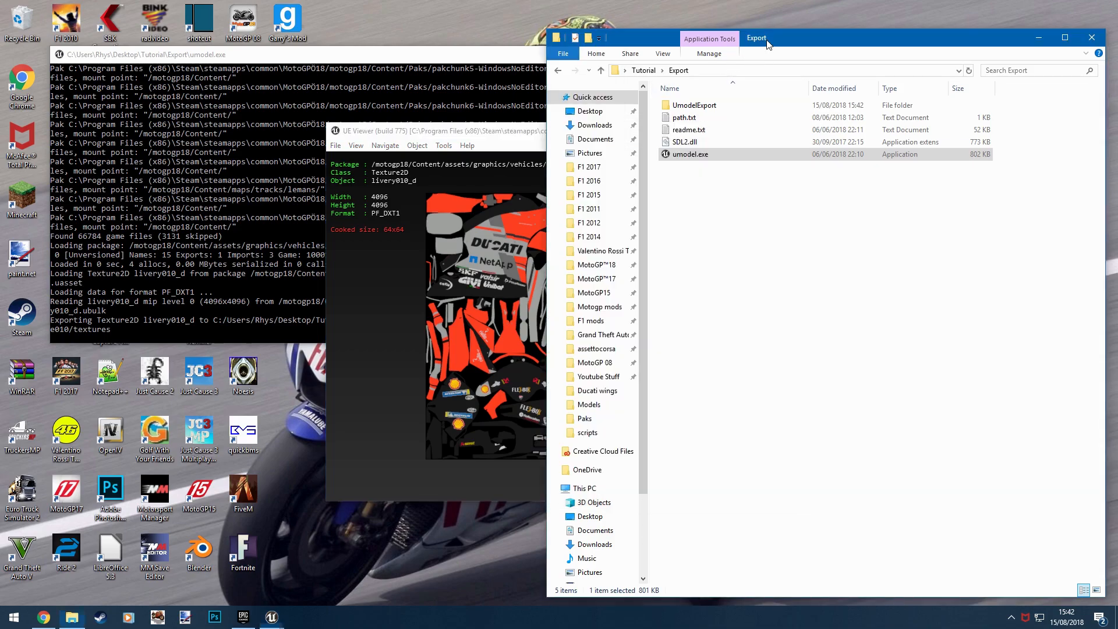
- Browse from the Export folder through UmodelExport/assets/graphics/vehicles/bikes/bike010 to the textures folder holding the exported livery
double_click(727, 110)
double_click(728, 110)
double_click(727, 110)
double_click(727, 110)
double_click(728, 110)
double_click(727, 111)
left_click(539, 154)
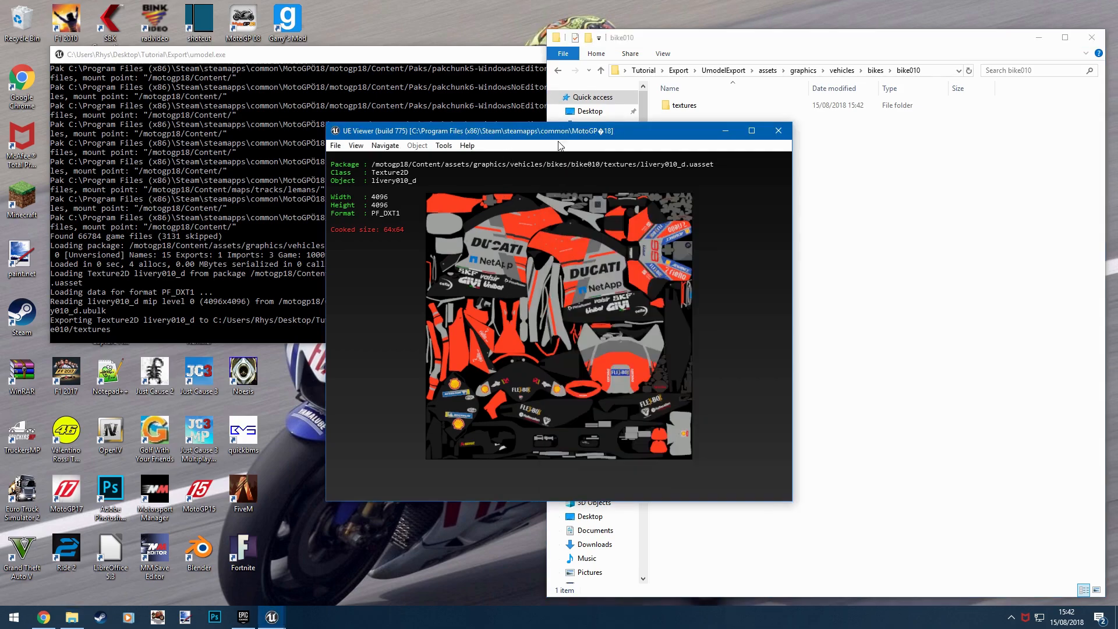
left_click(861, 181)
double_click(766, 107)
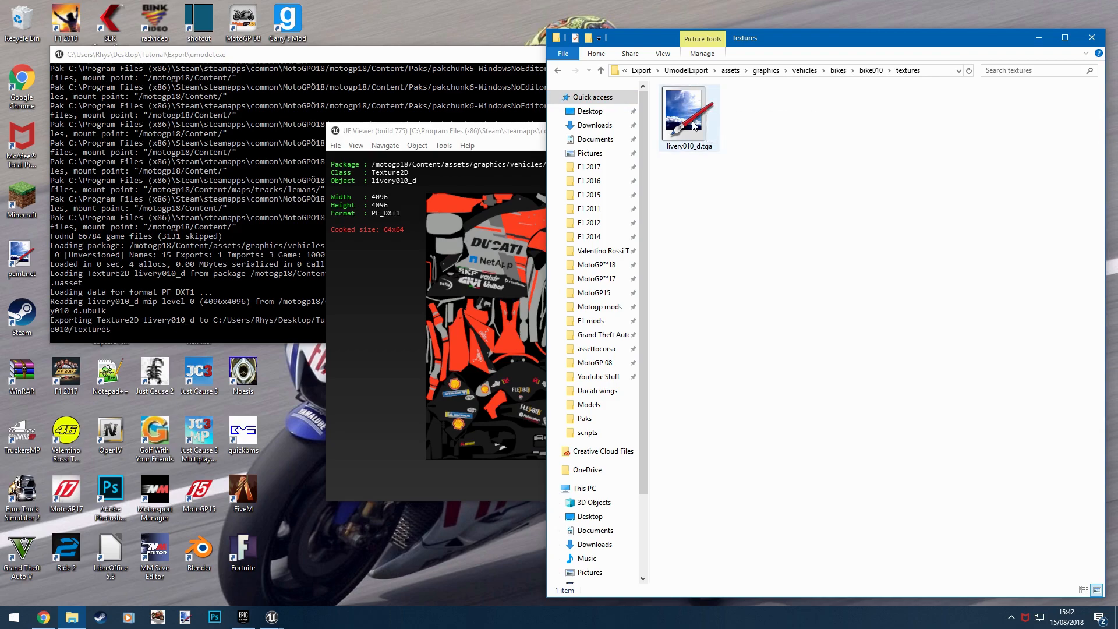
right_click(687, 104)
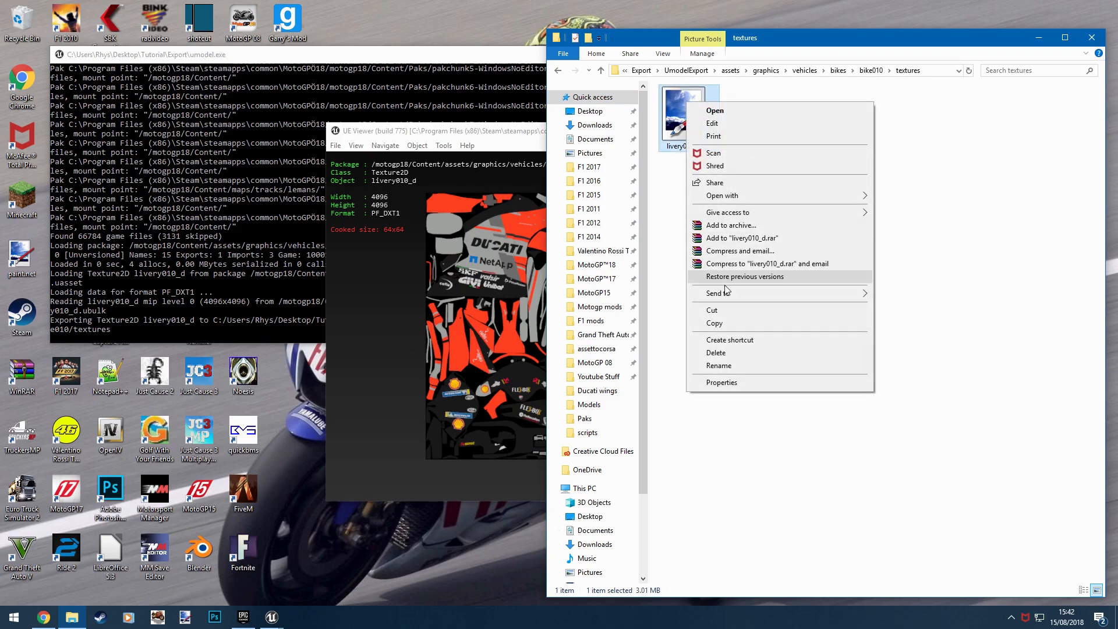
left_click(987, 212)
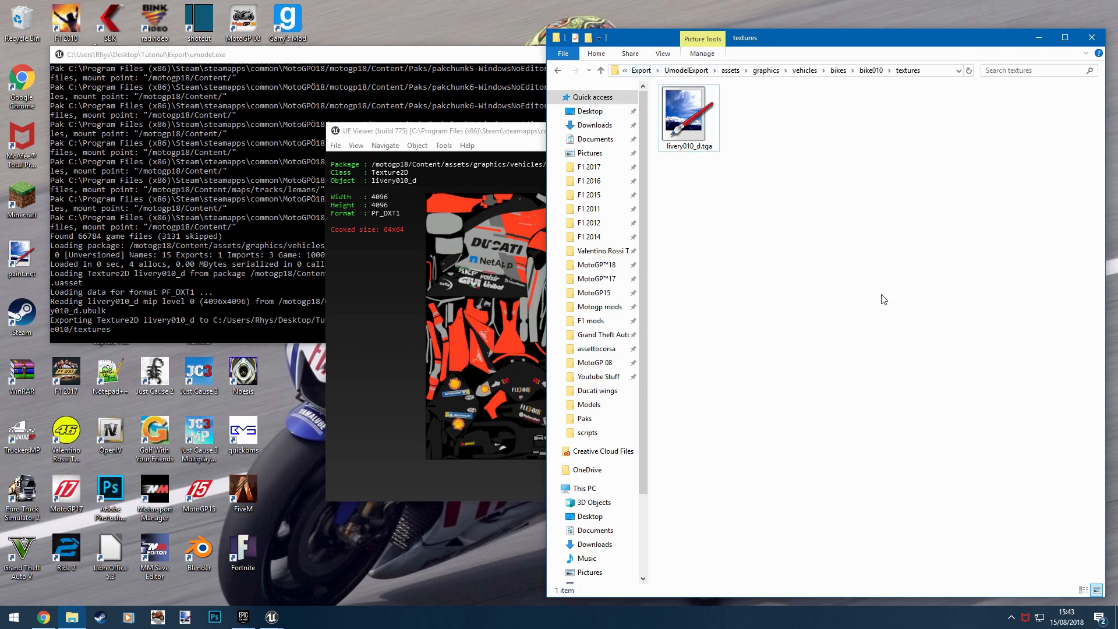
- Go up to the Tutorial folder and create a new folder named Textures in it
left_click(646, 71)
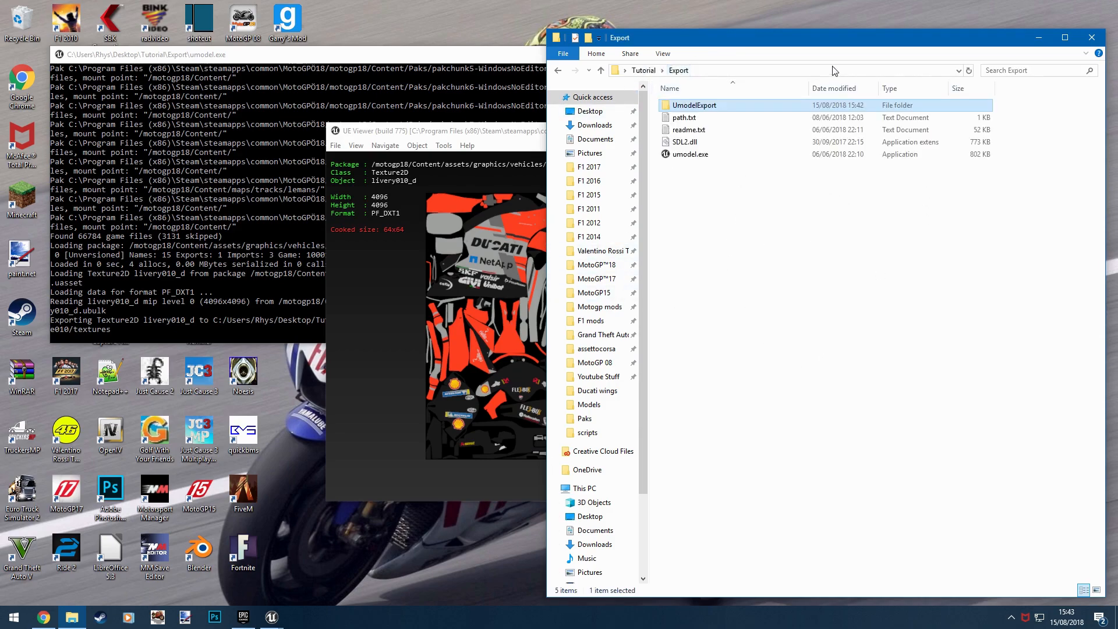
left_click(643, 70)
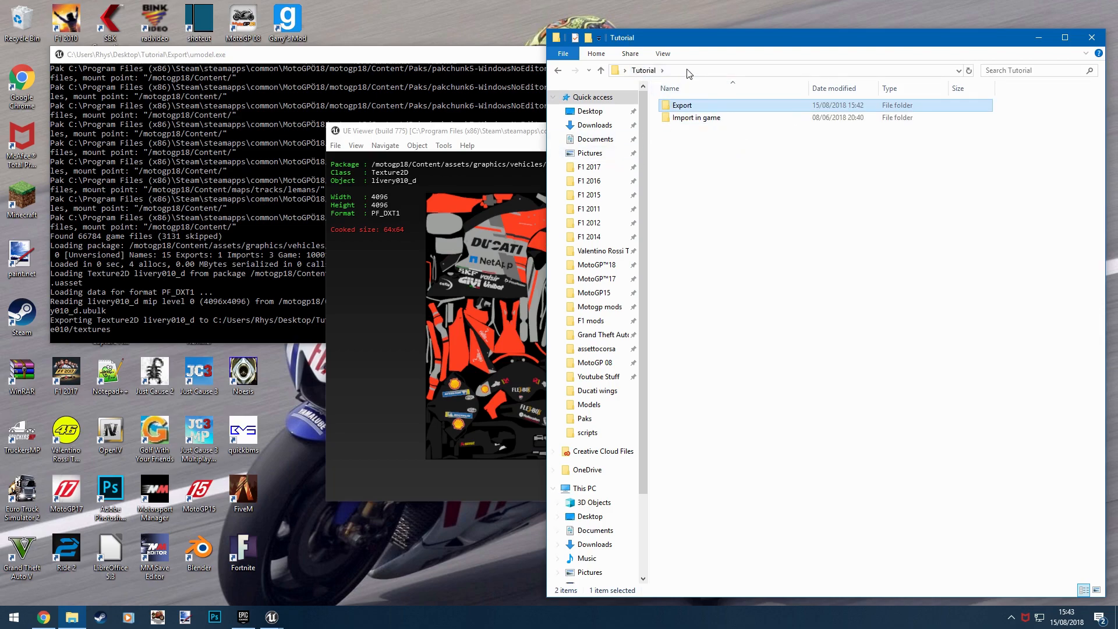
right_click(728, 188)
mouse_move(790, 335)
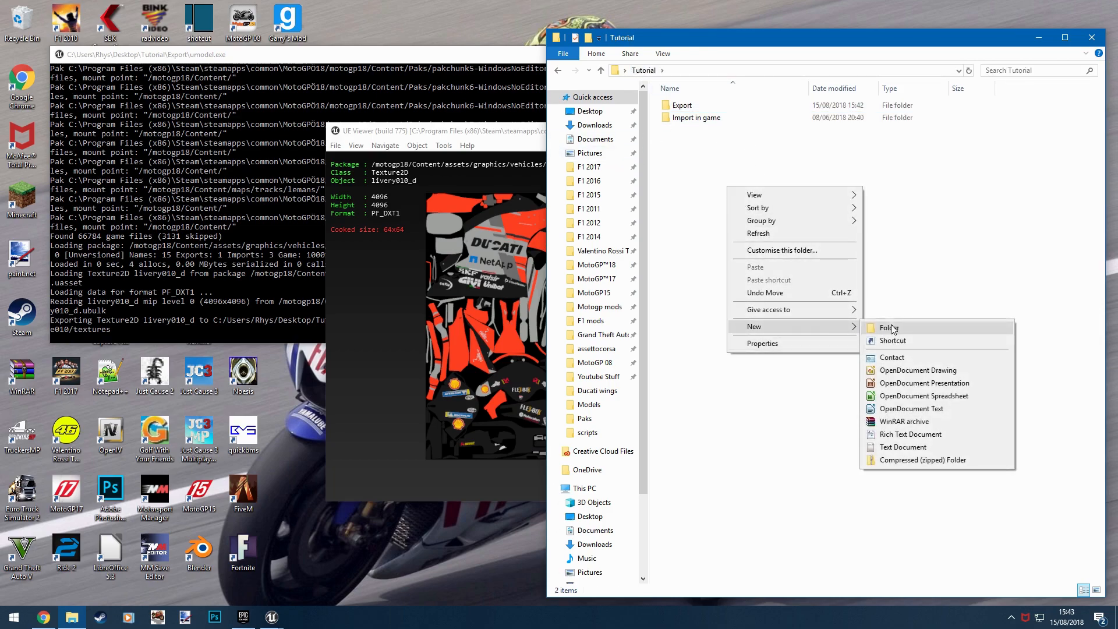
left_click(880, 327)
type("Textures")
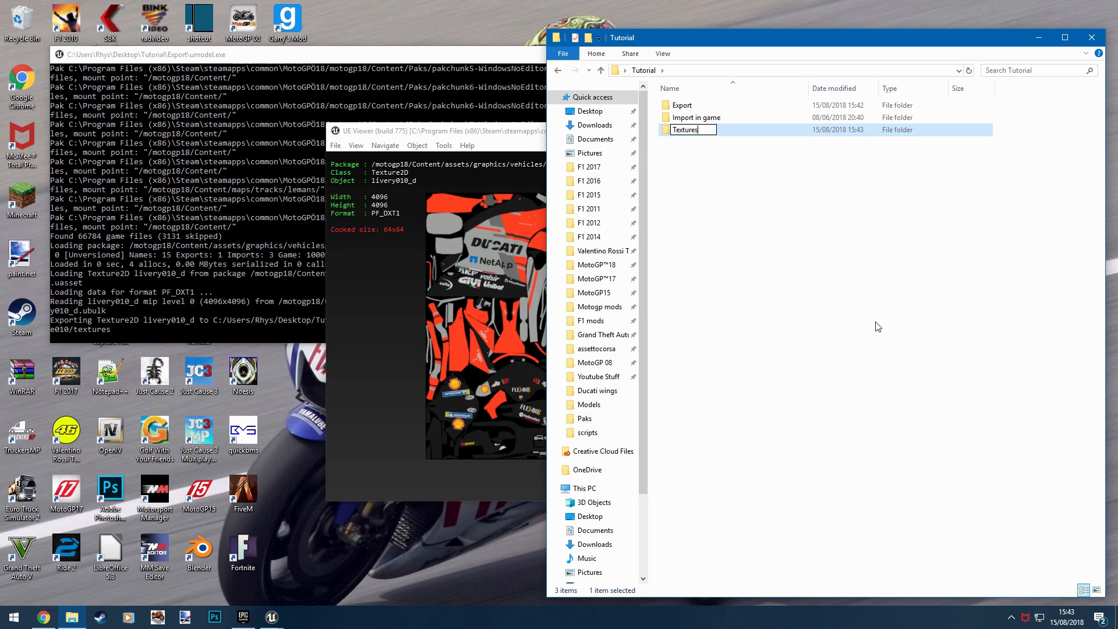
key("Return")
- Browse from Export through UmodelExport/assets/graphics/vehicles/bikes/bike010/textures and cut the exported livery010_d.tga file
double_click(686, 107)
double_click(688, 108)
double_click(687, 108)
double_click(686, 107)
double_click(686, 107)
double_click(686, 107)
double_click(686, 106)
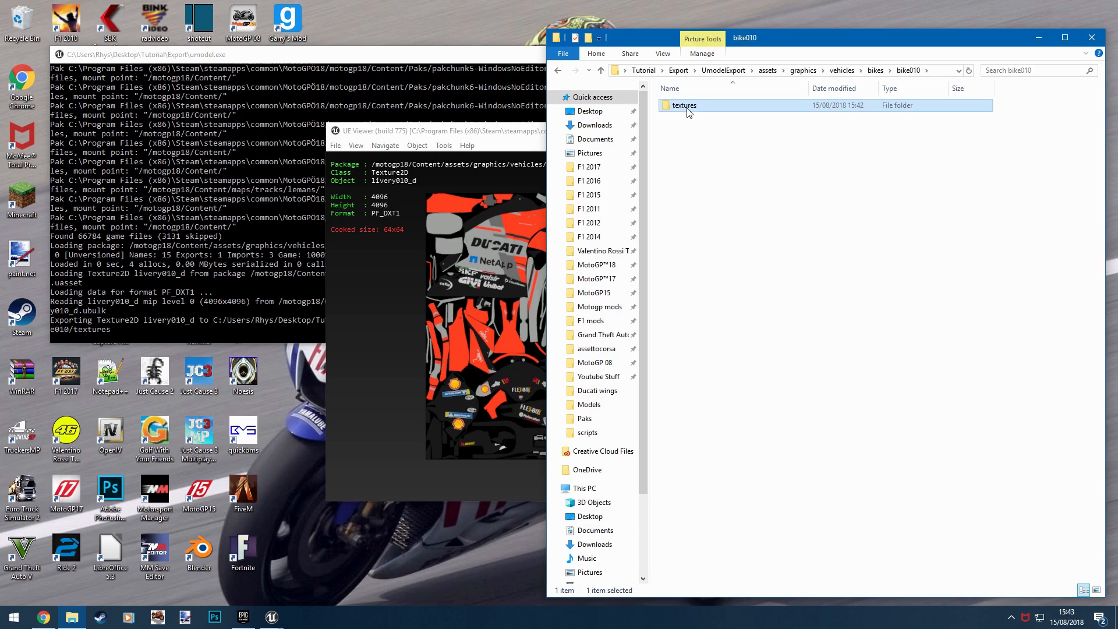
double_click(686, 106)
right_click(693, 130)
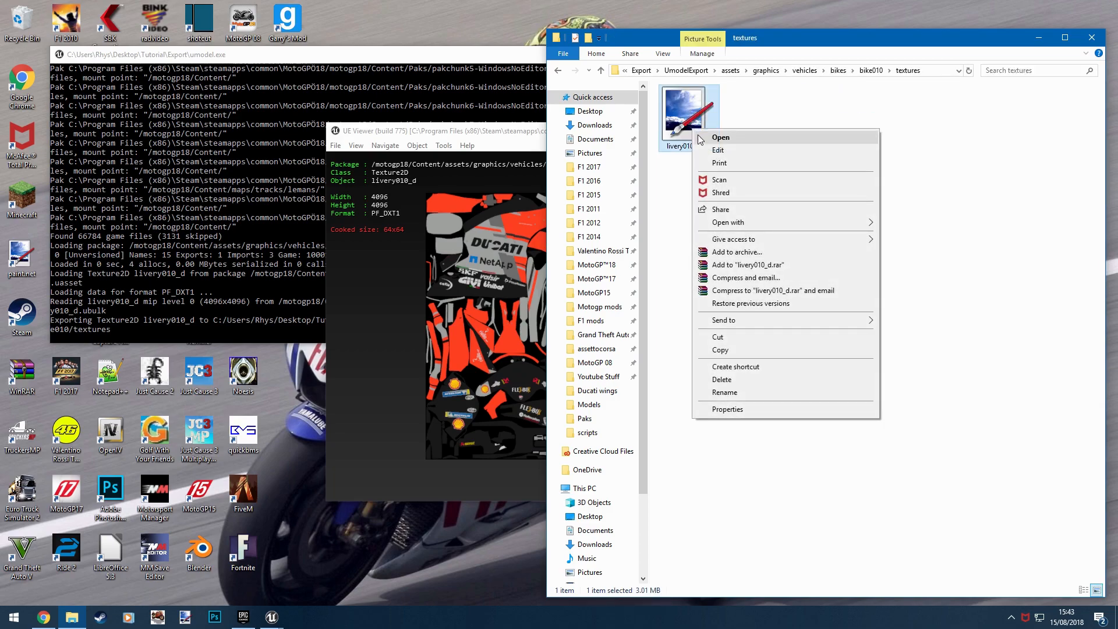
left_click(717, 340)
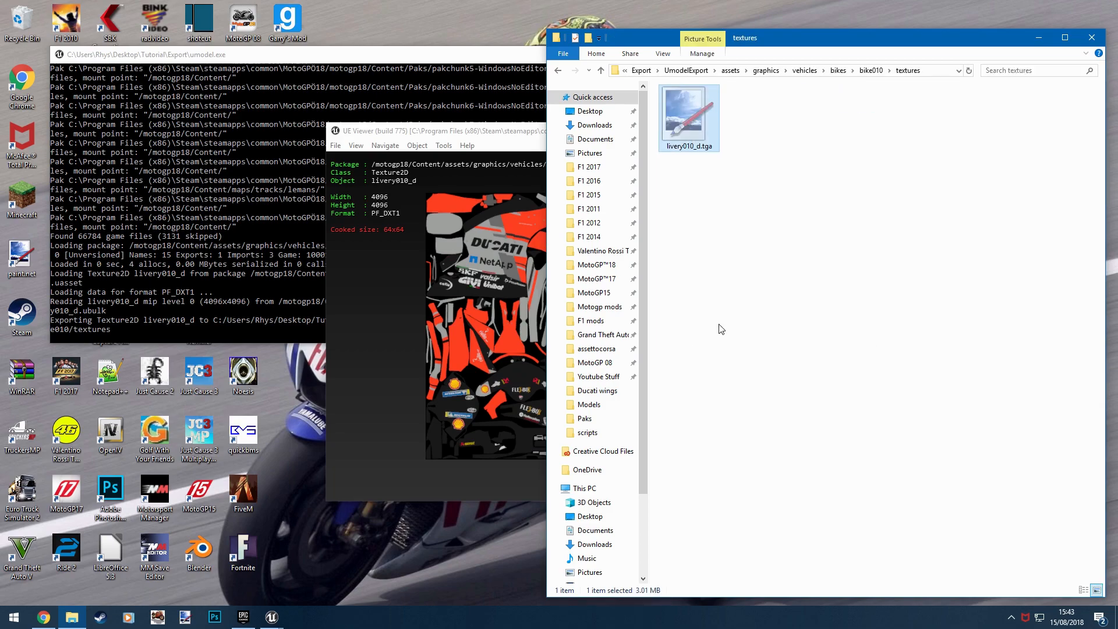
- Return to the Tutorial folder and paste livery010_d.tga into its Textures folder
left_click(641, 69)
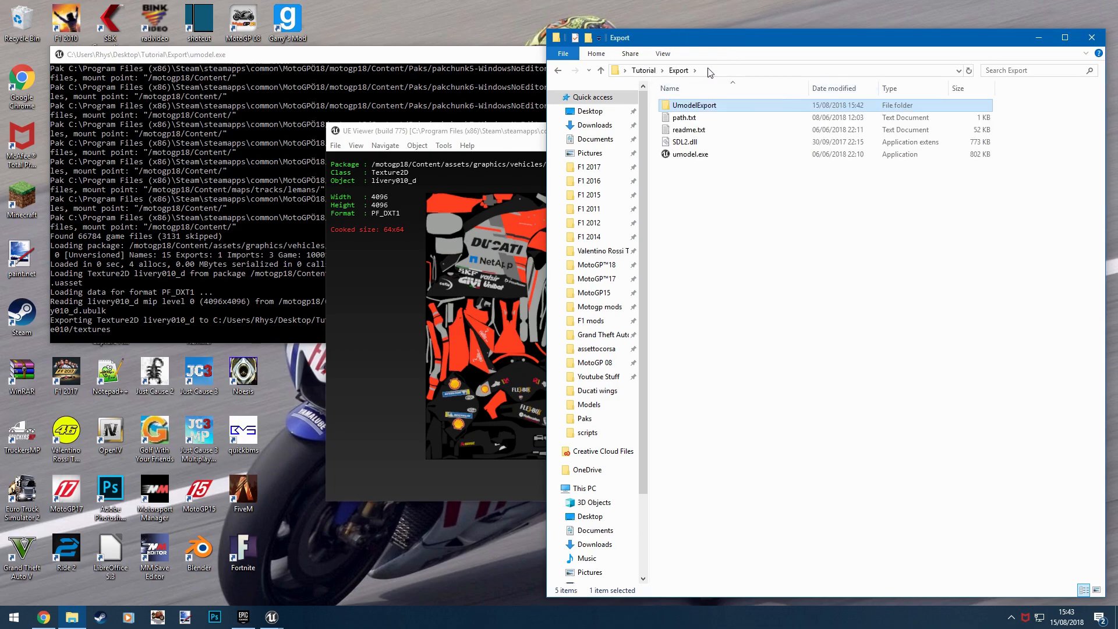
left_click(644, 71)
double_click(684, 127)
right_click(743, 175)
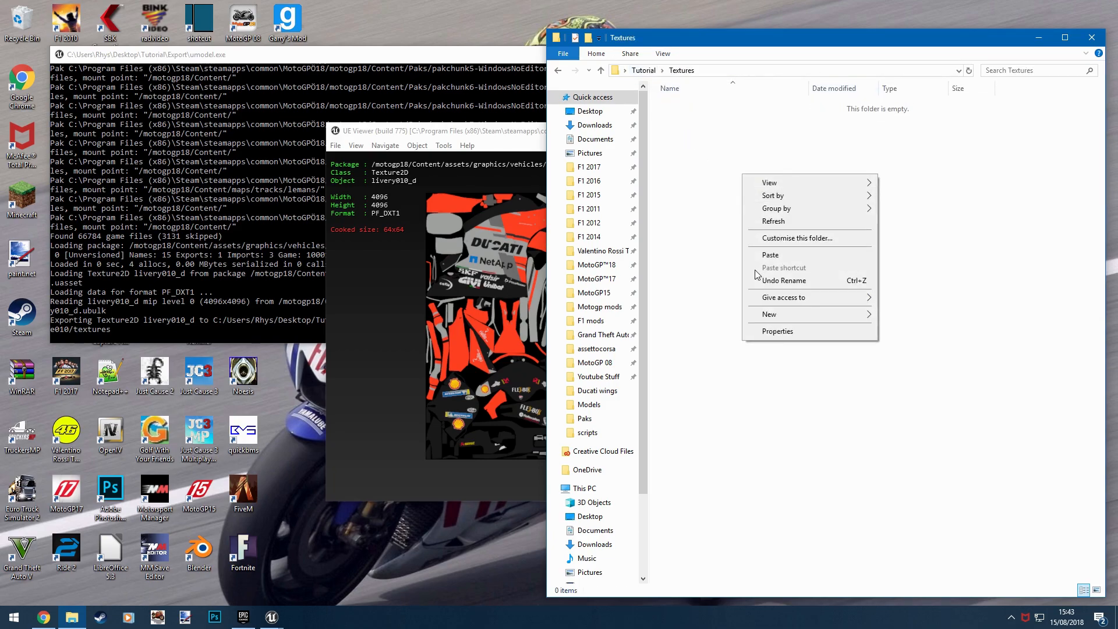
left_click(768, 255)
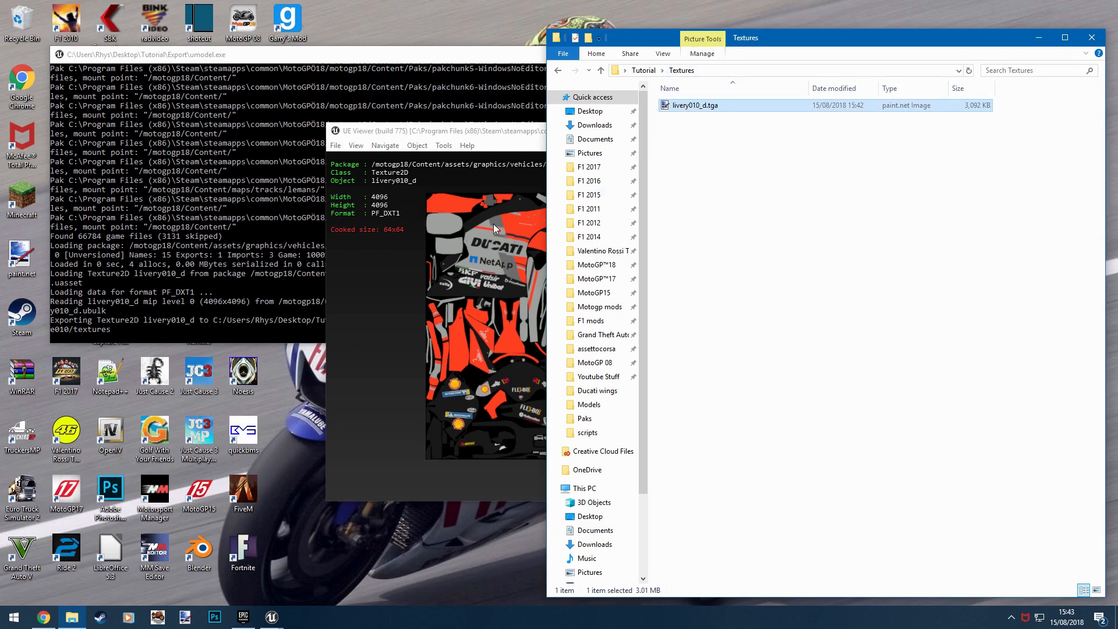
- Switch to UE Viewer, reopen the package chooser and collapse the bike010 and vehicles folders
left_click(515, 164)
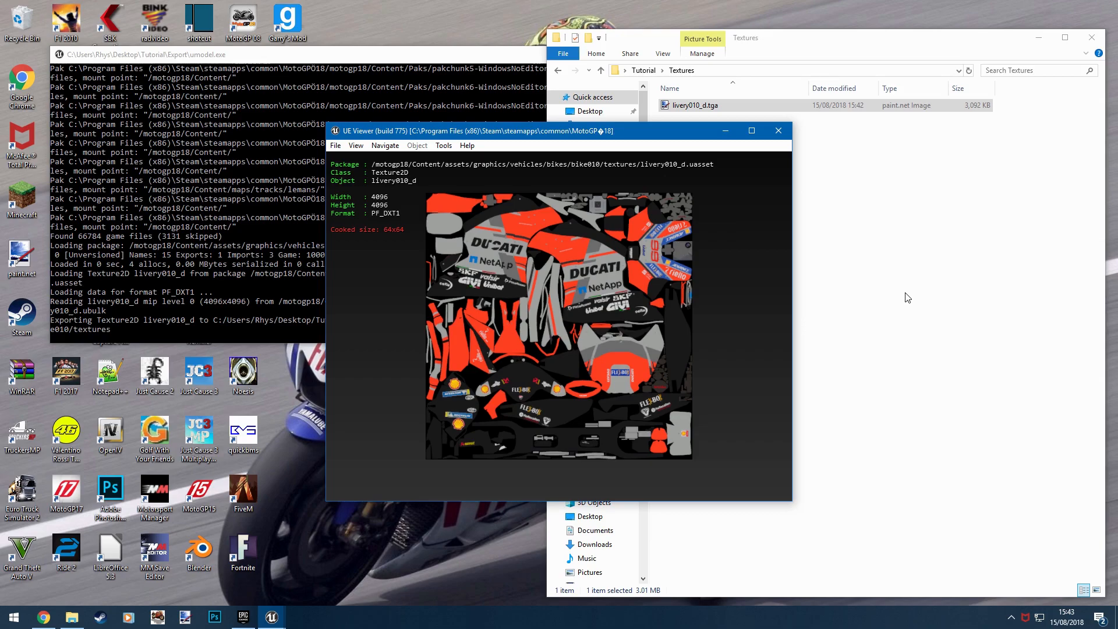
key("o")
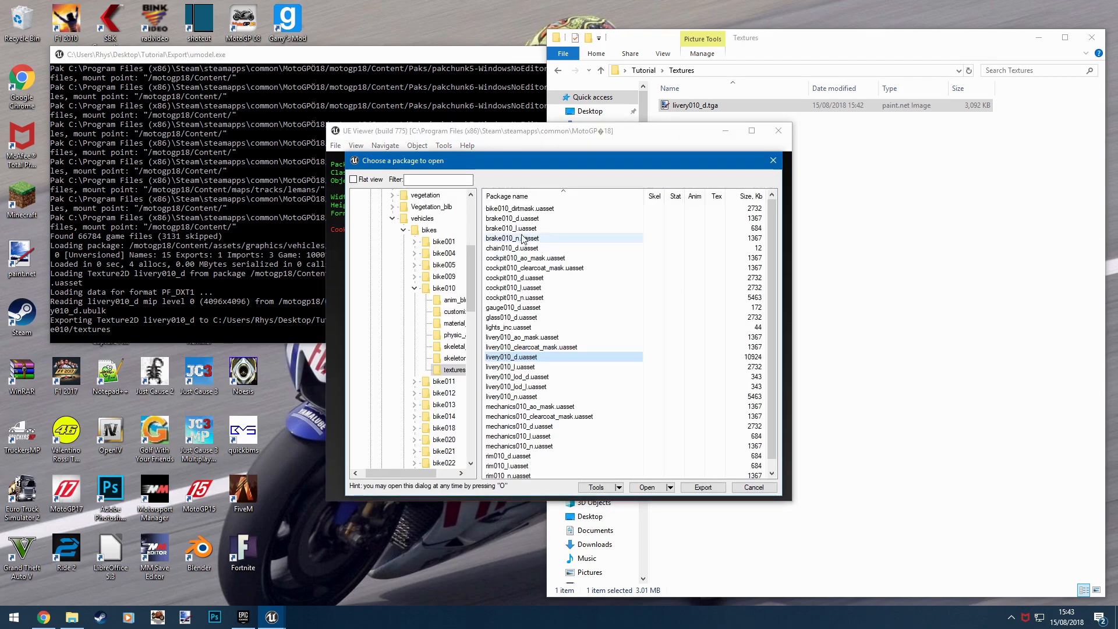
left_click(412, 288)
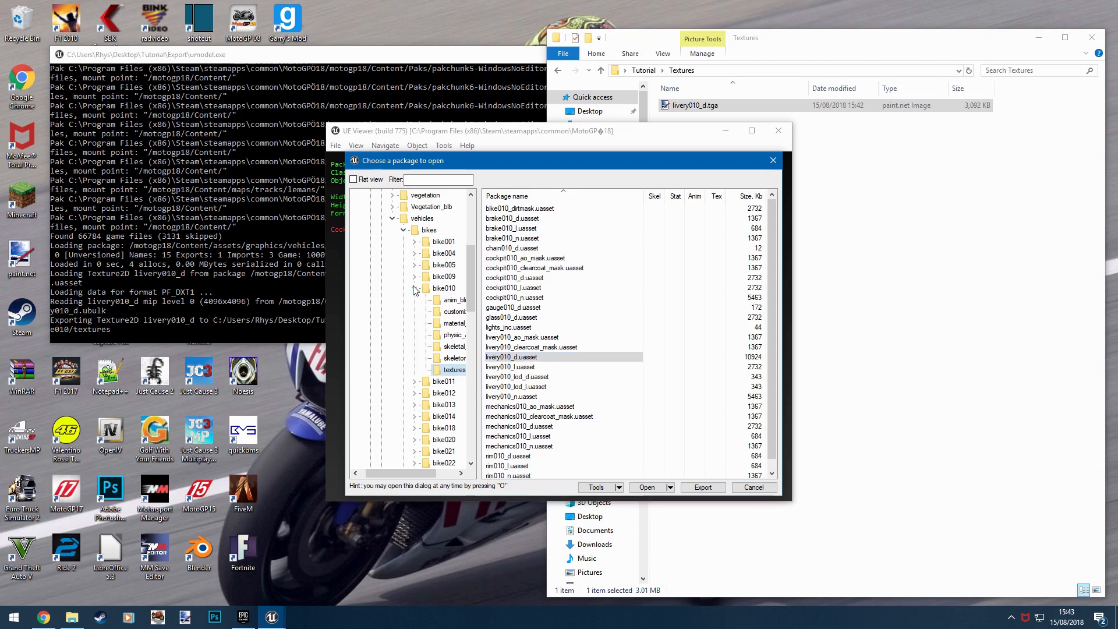
left_click(414, 289)
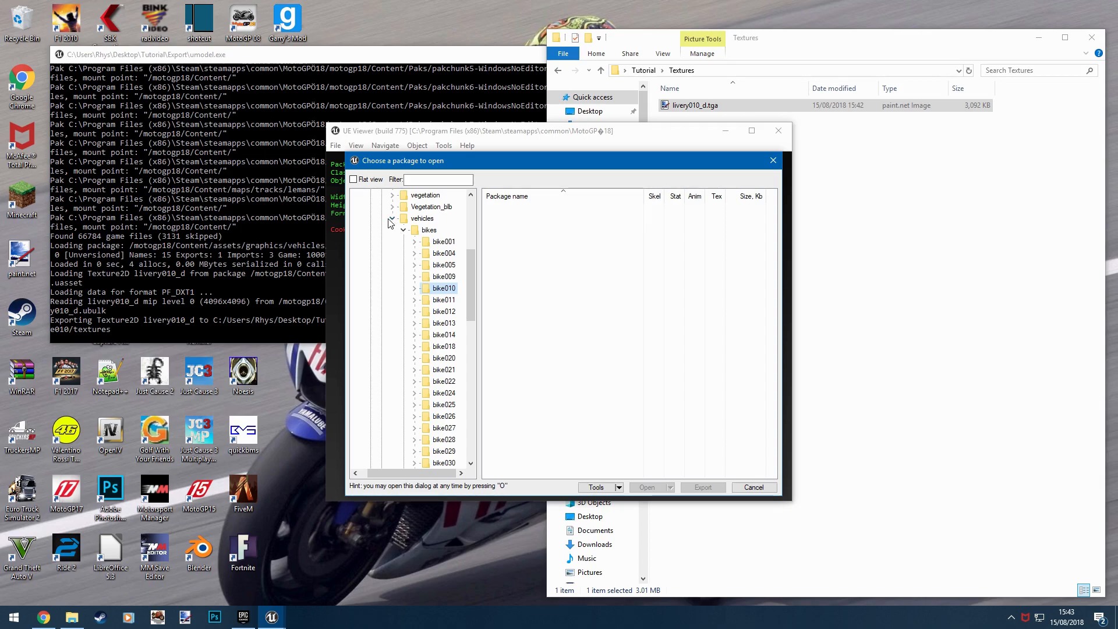
left_click(392, 219)
- Expand the graphics folder's characters/riders/racing/helmets path in the package tree
scroll(401, 258, "up", 5)
left_click(402, 255)
left_click(416, 279)
double_click(440, 301)
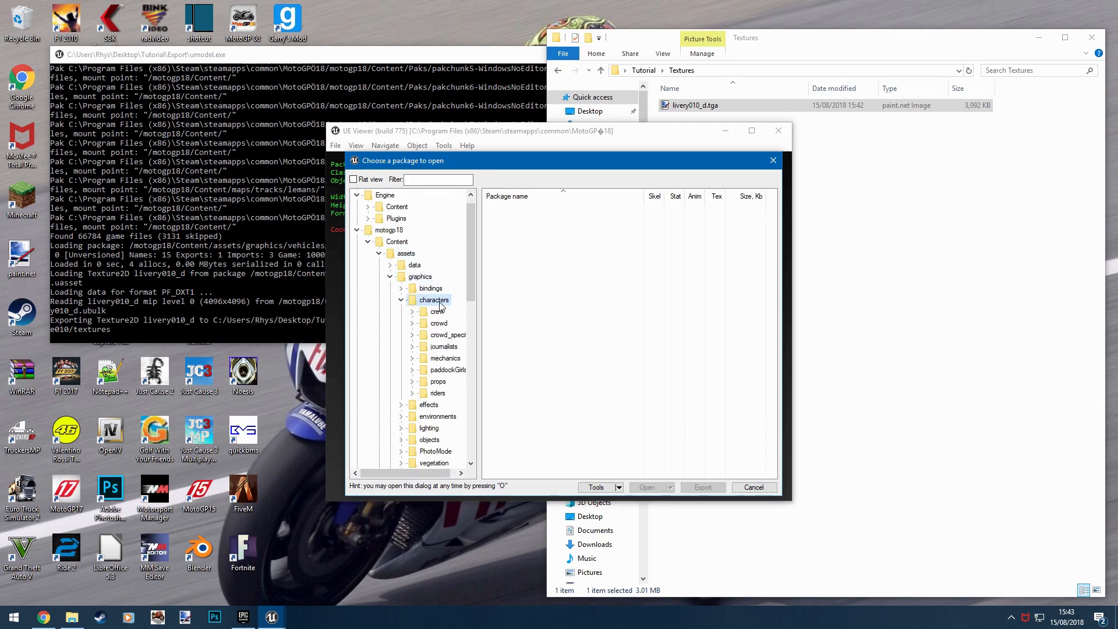
double_click(438, 394)
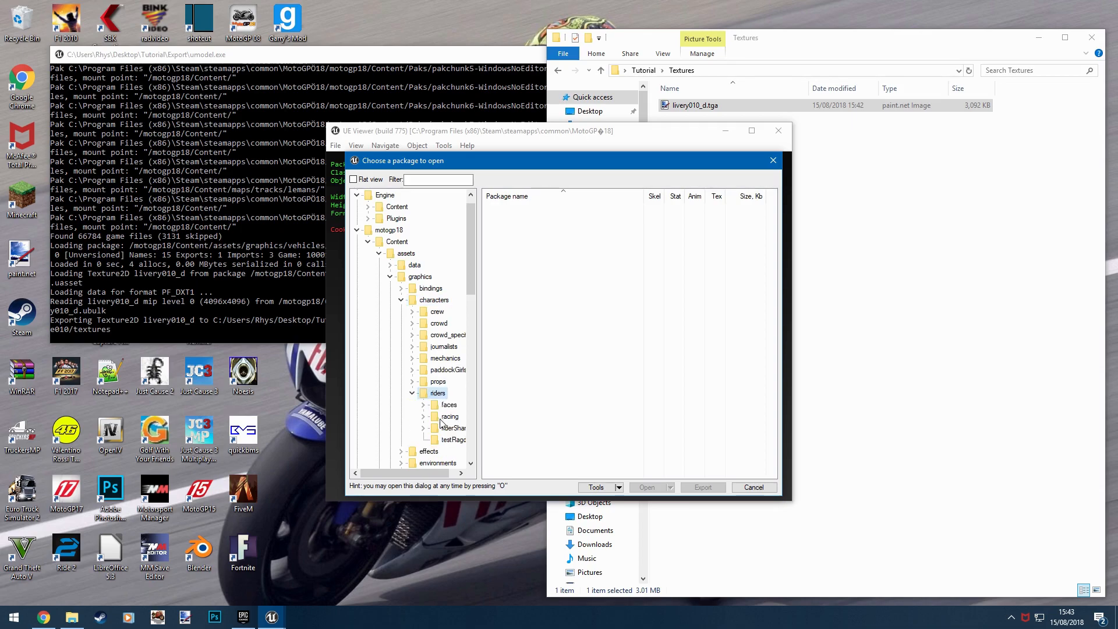
double_click(443, 417)
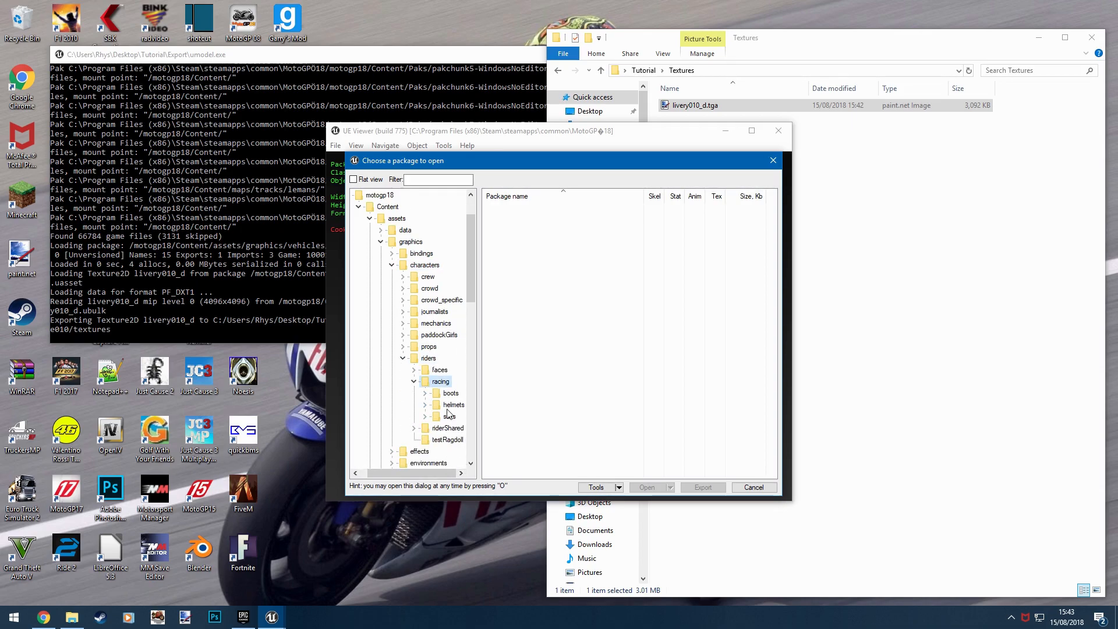
double_click(454, 405)
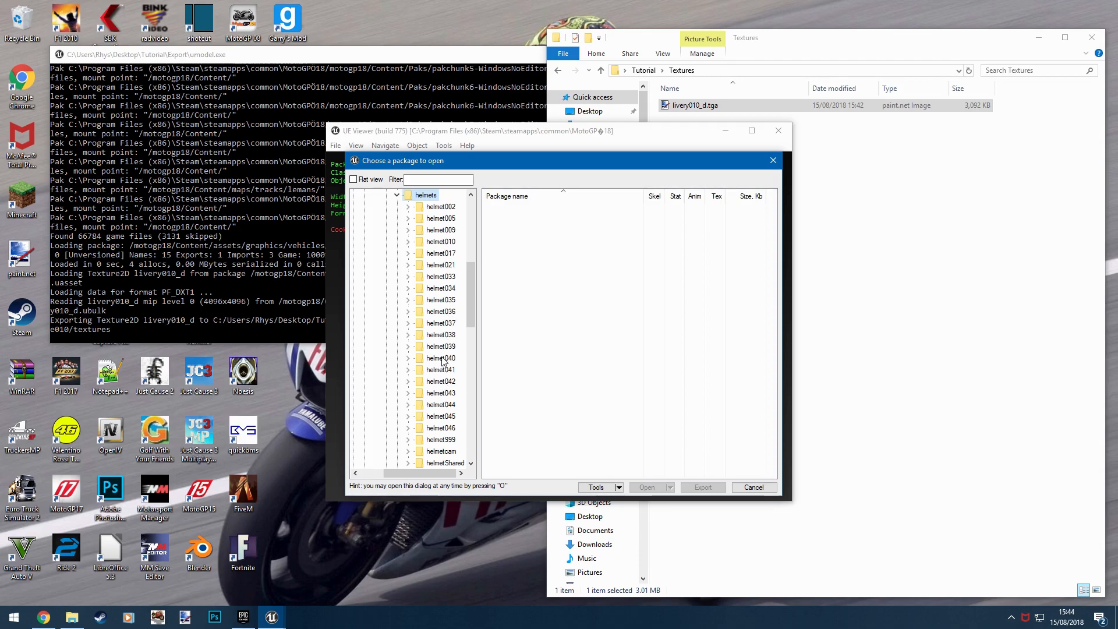
- Preview the helmet_865_d.uasset texture from helmet037's textures folder
double_click(445, 324)
left_click(448, 370)
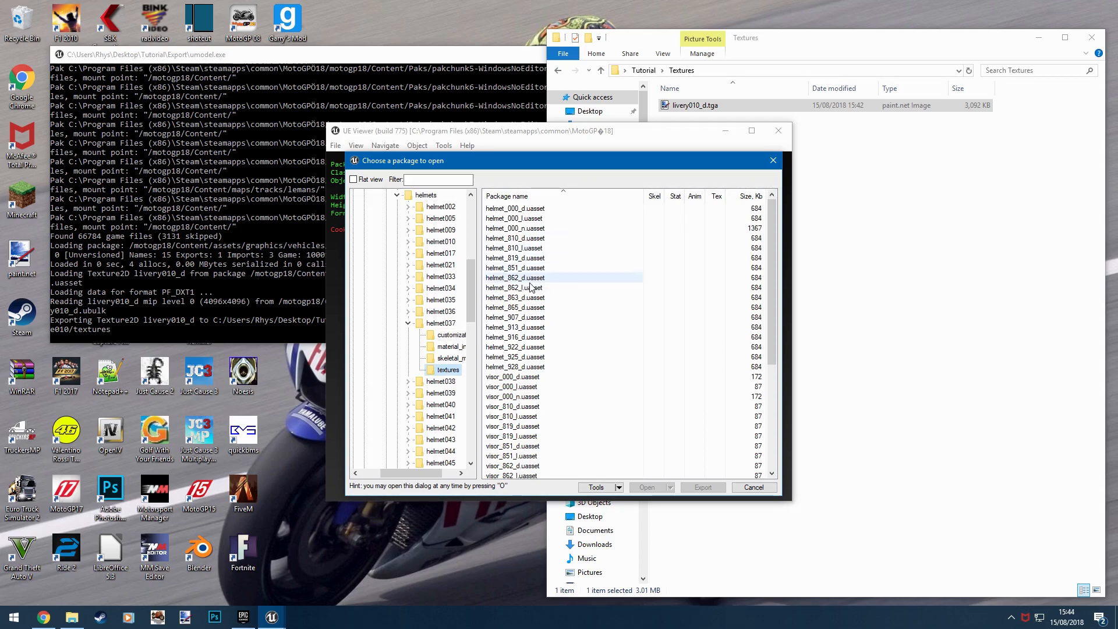
double_click(534, 308)
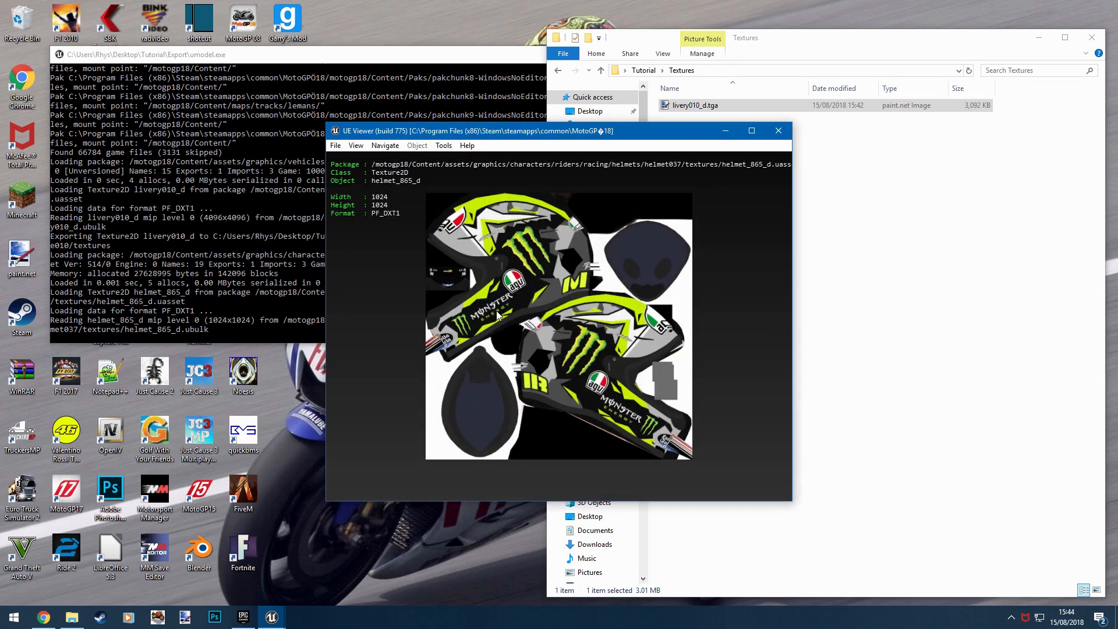
key("o")
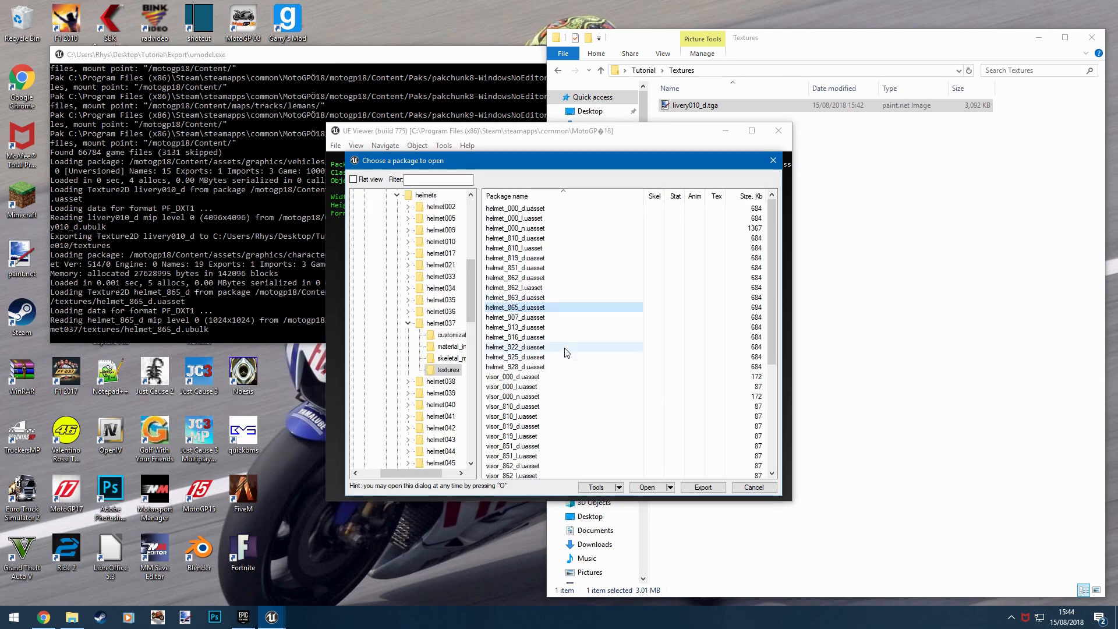
double_click(535, 307)
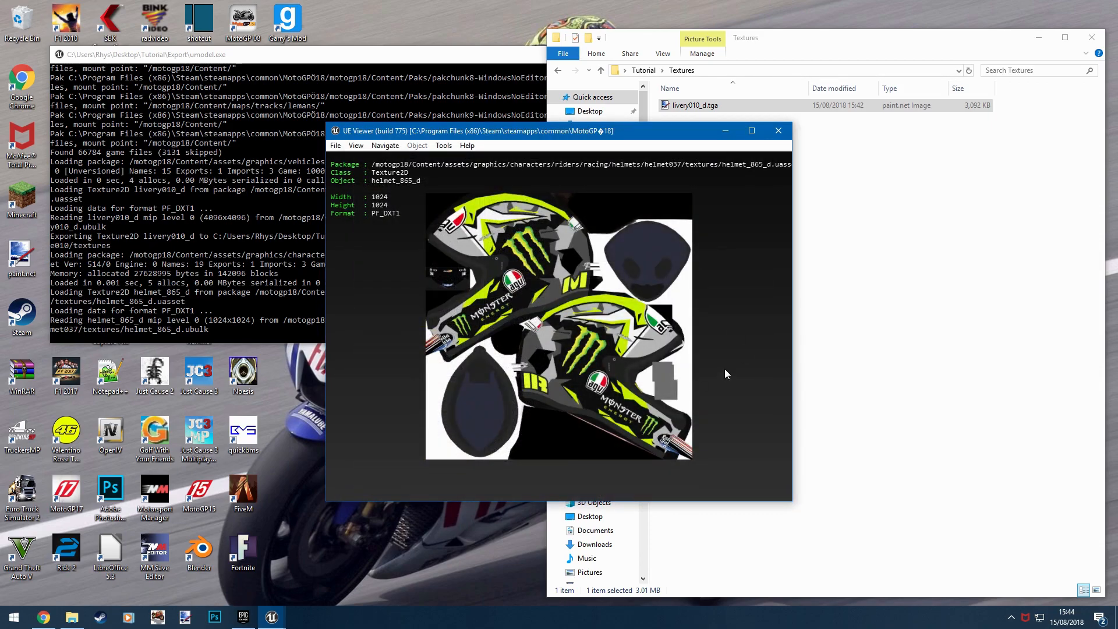
- Preview the helmet_818_d.uasset texture from helmet036's textures folder
key("o")
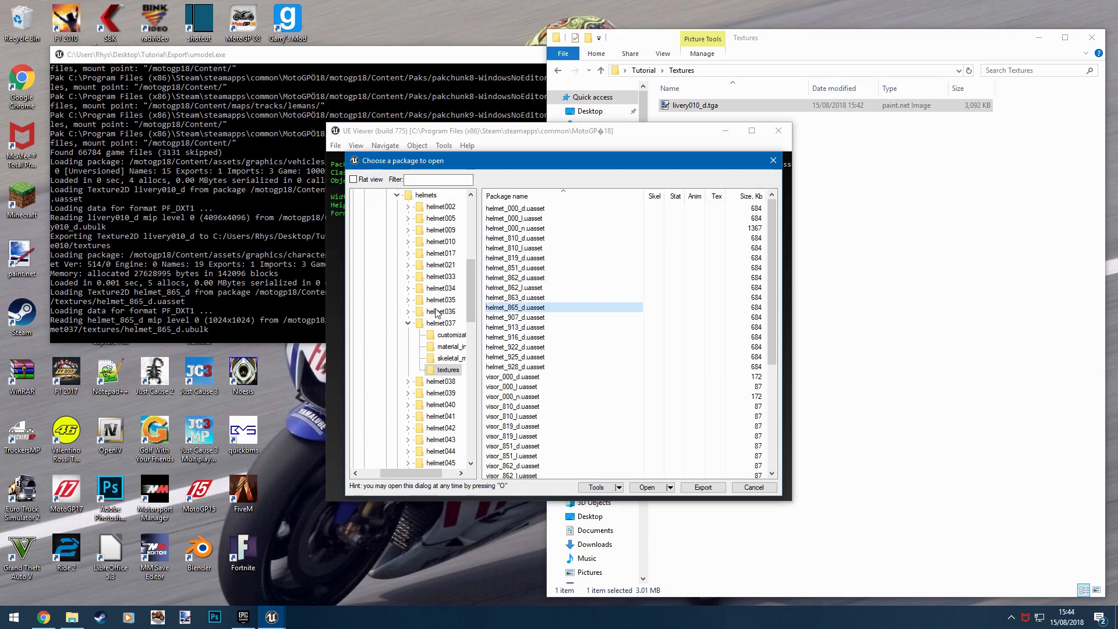
left_click(448, 359)
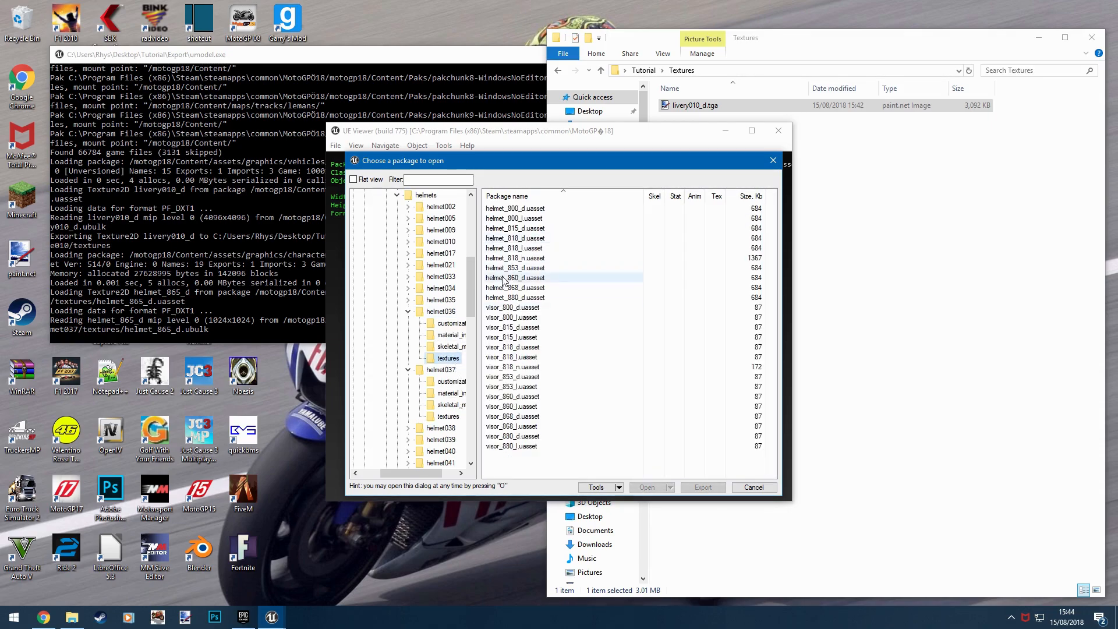
double_click(527, 238)
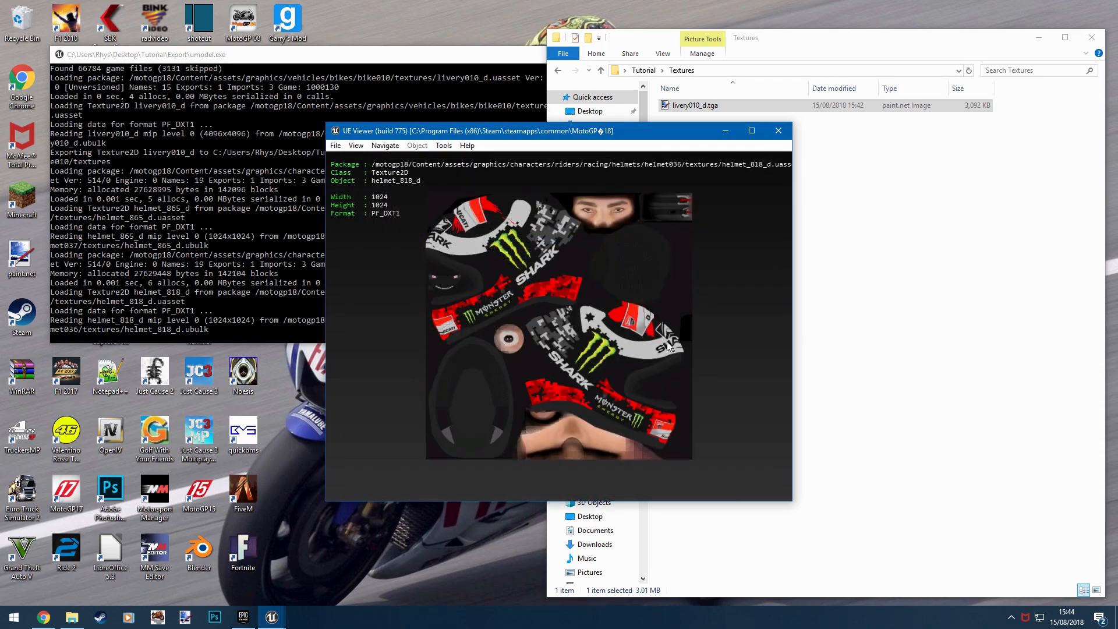
- Expand helmet002 and preview helmet_004_d.uasset from its textures folder
key("o")
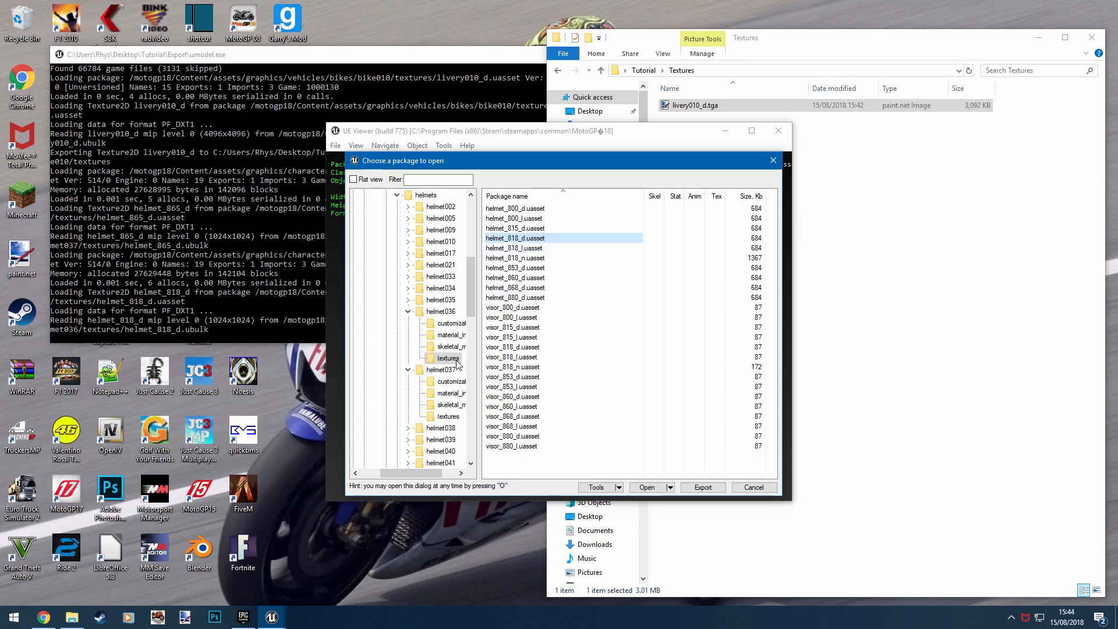
double_click(441, 207)
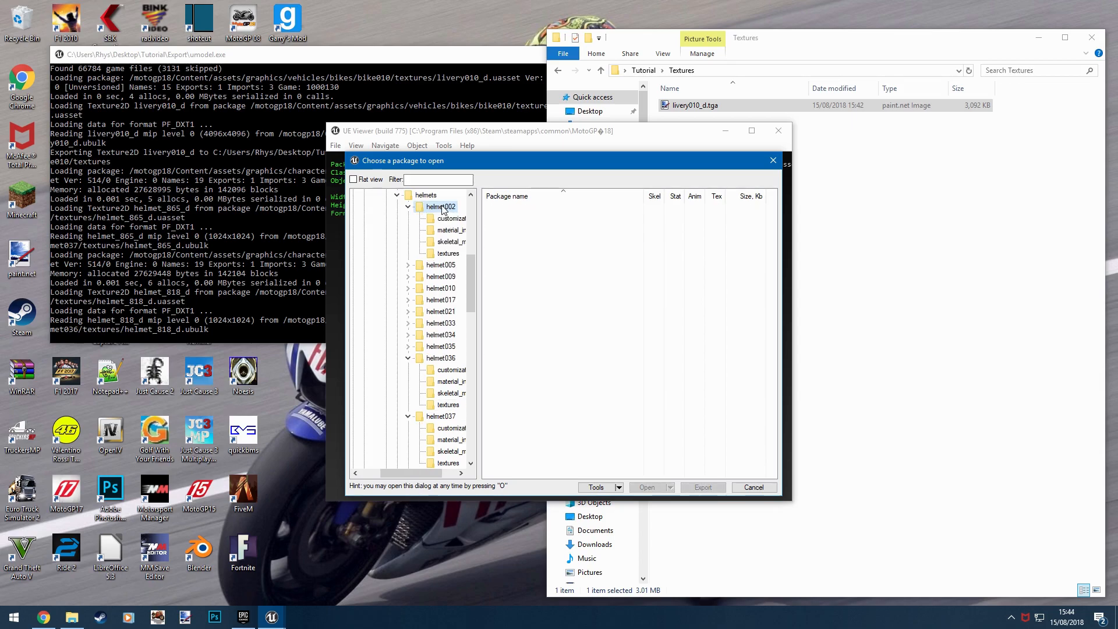
left_click(448, 254)
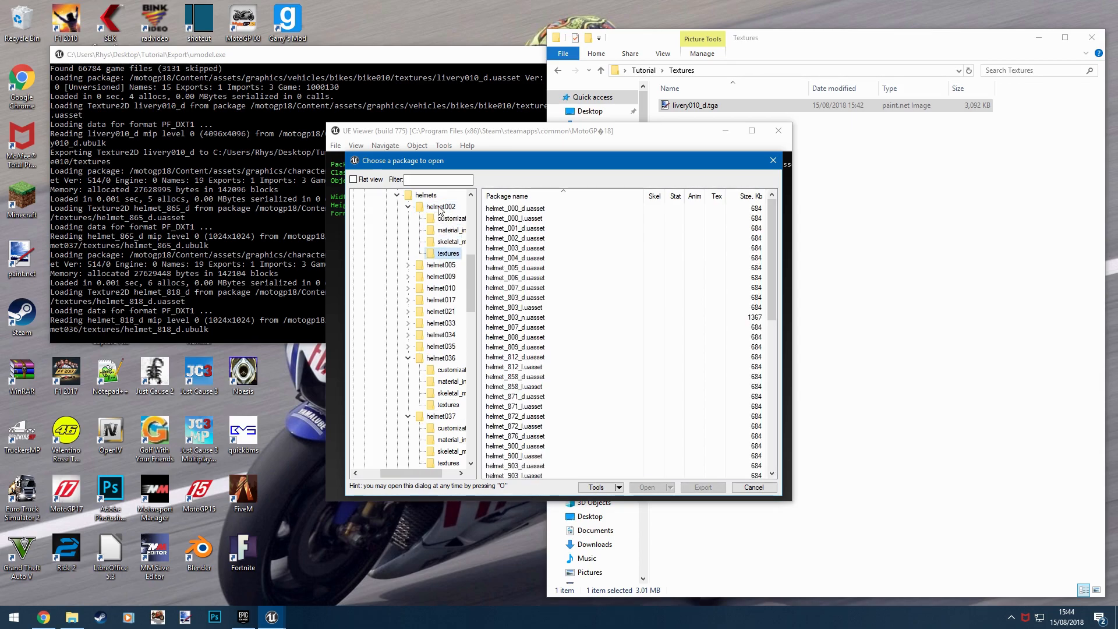
double_click(524, 258)
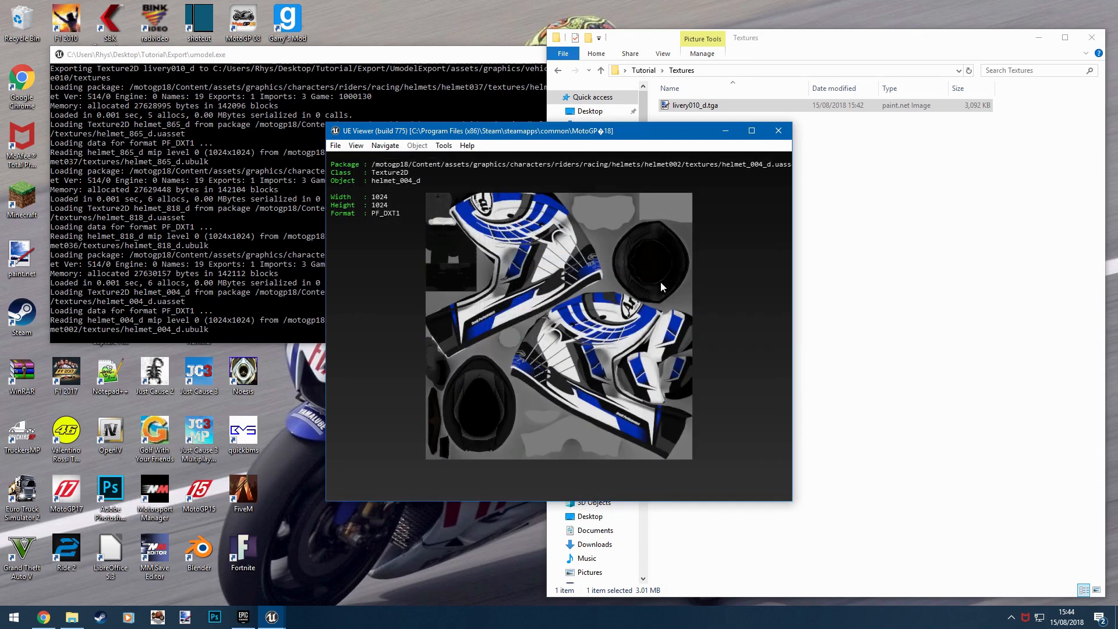
- Preview three more helmet002 textures: helmet_808_d, helmet_007_d and helmet_000_l
key("o")
double_click(586, 337)
key("o")
double_click(600, 291)
key("o")
double_click(524, 218)
- Collapse helmet002, open helmet_818_d.uasset from helmet036's textures folder and export the texture
key("o")
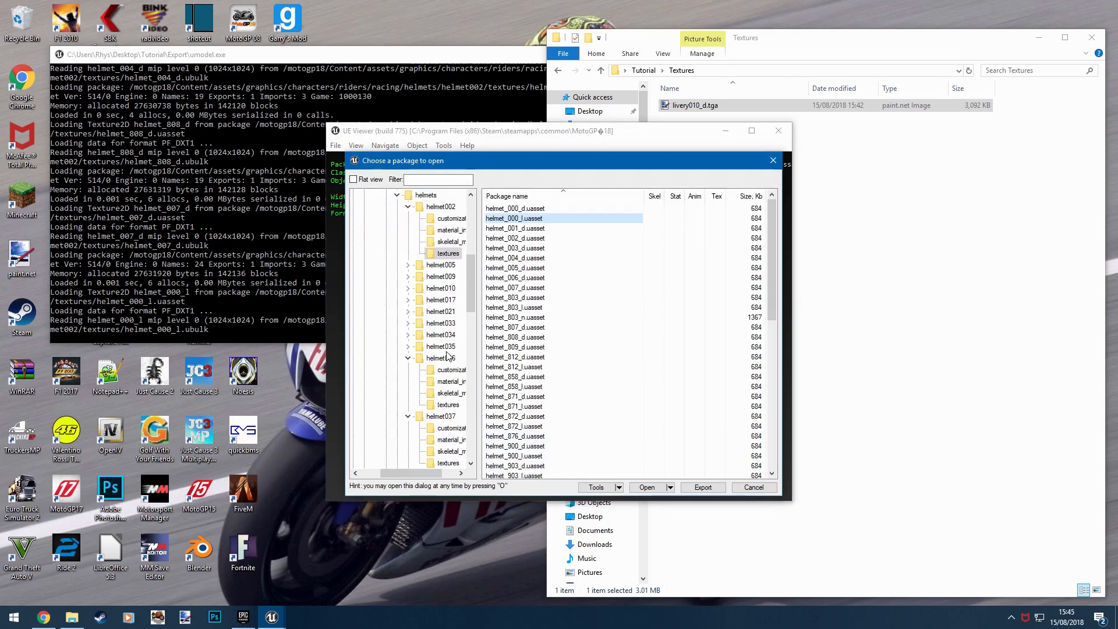
left_click(408, 208)
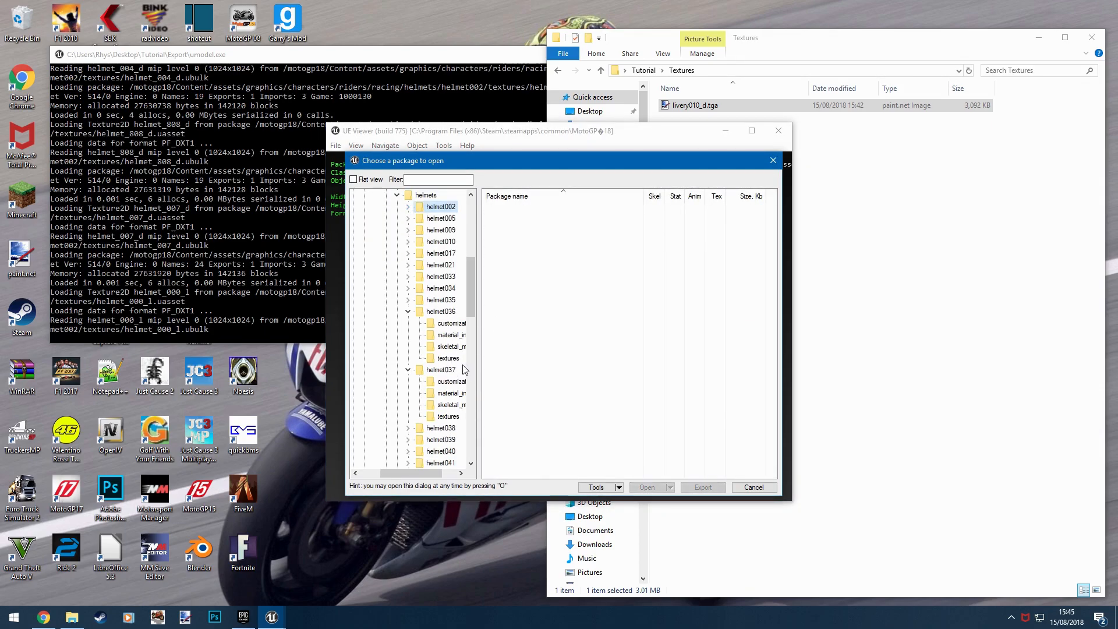
left_click(449, 357)
double_click(516, 238)
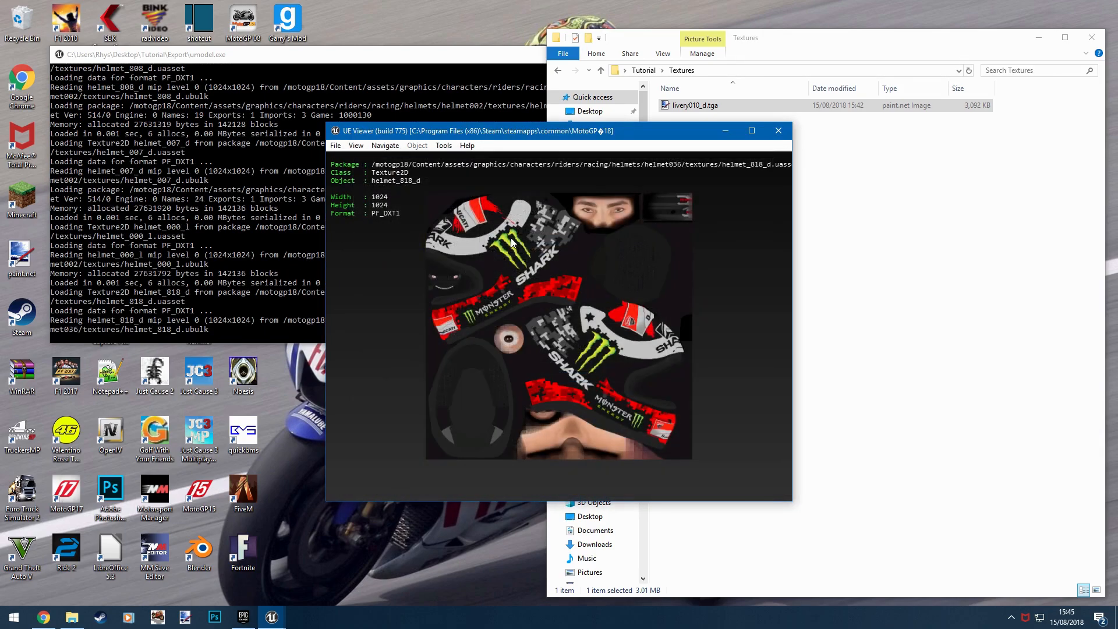
left_click(443, 146)
left_click(472, 159)
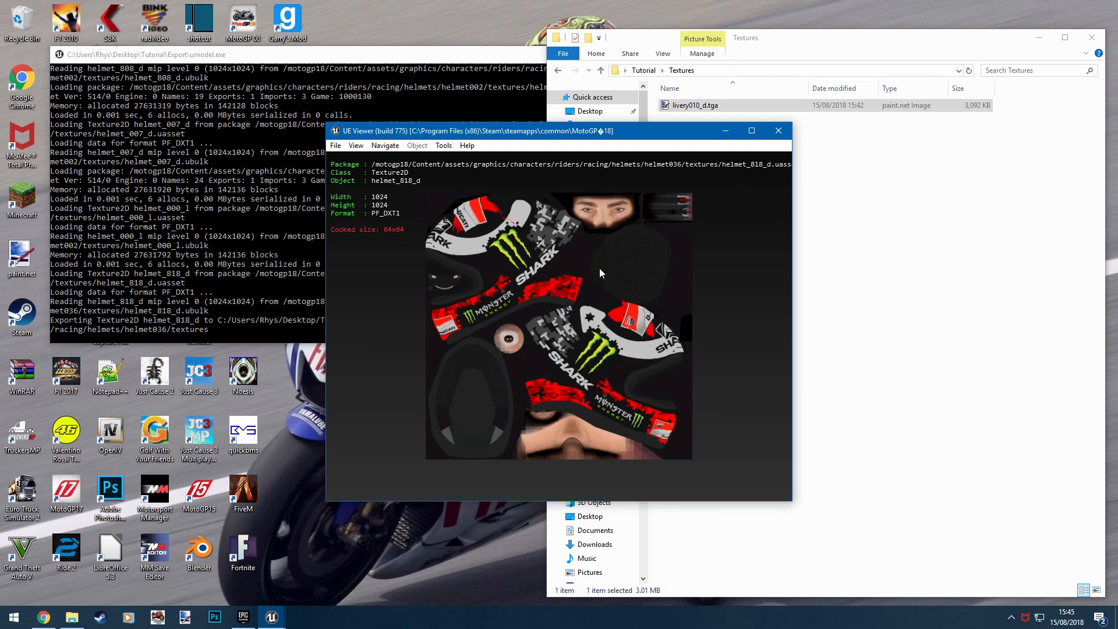
- Bring up the package chooser, collapse the helmets folder and open suit818's textures folder under racing suits
key("o")
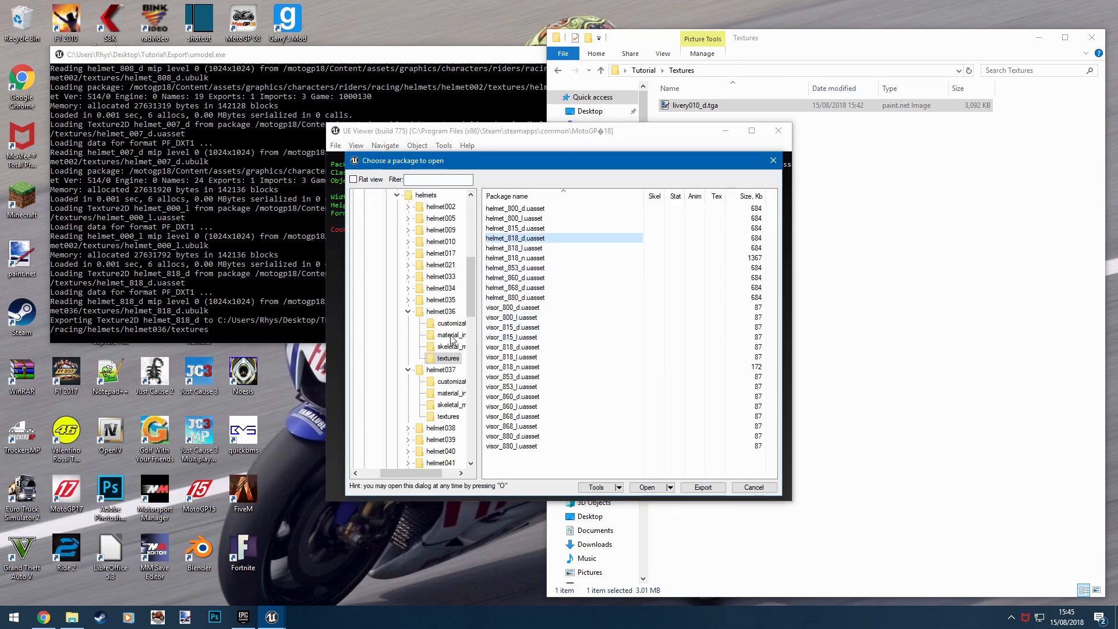
scroll(450, 291, "up", 2)
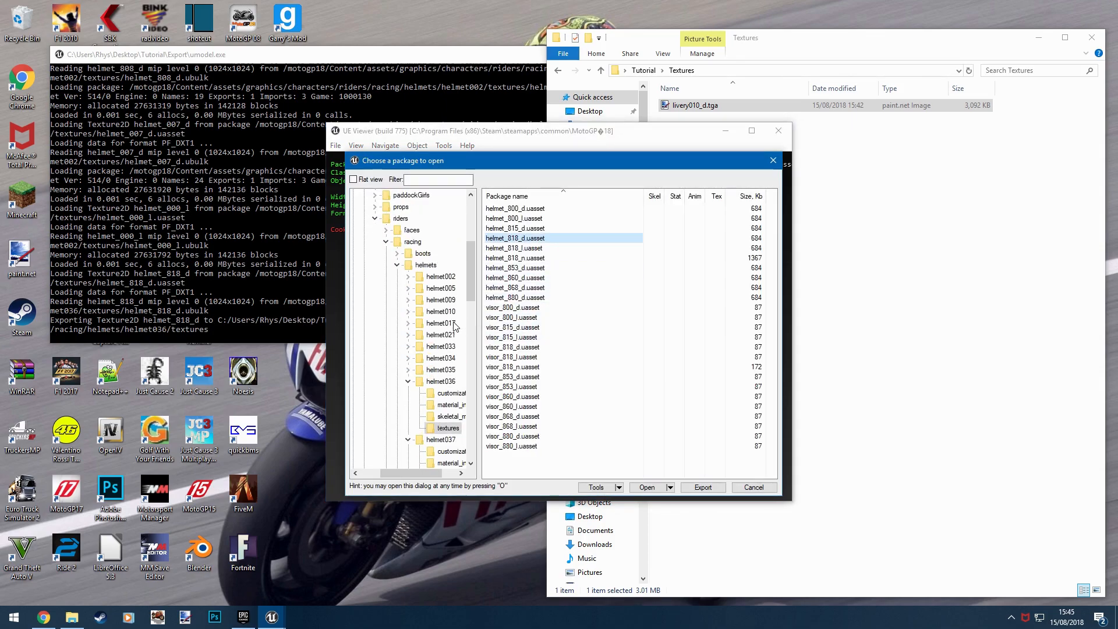
left_click(397, 265)
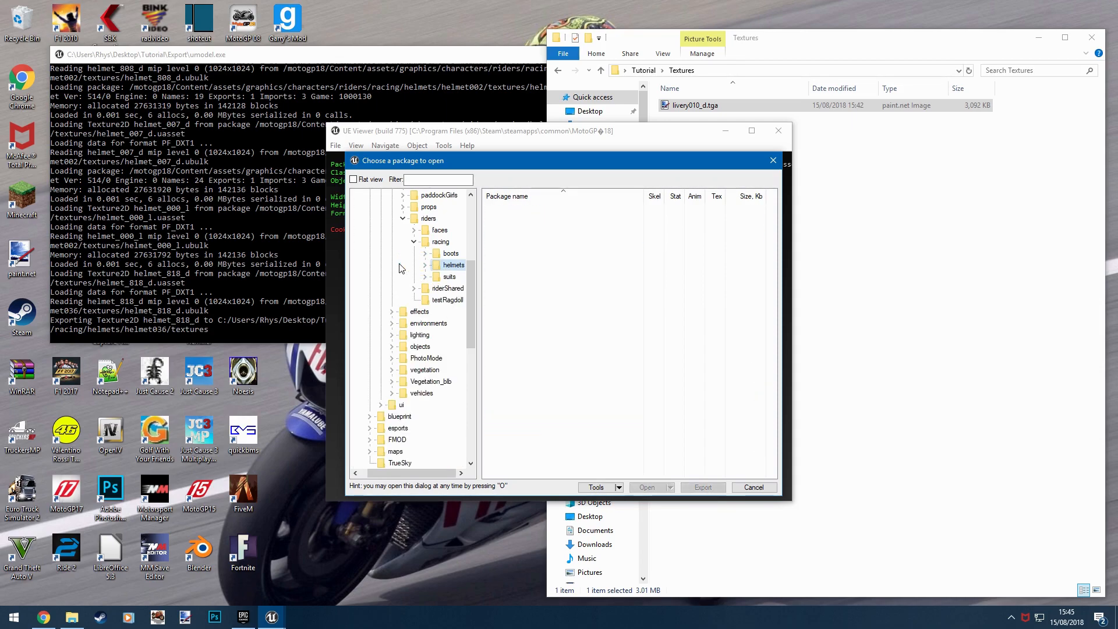
double_click(451, 277)
scroll(457, 407, "down", 3)
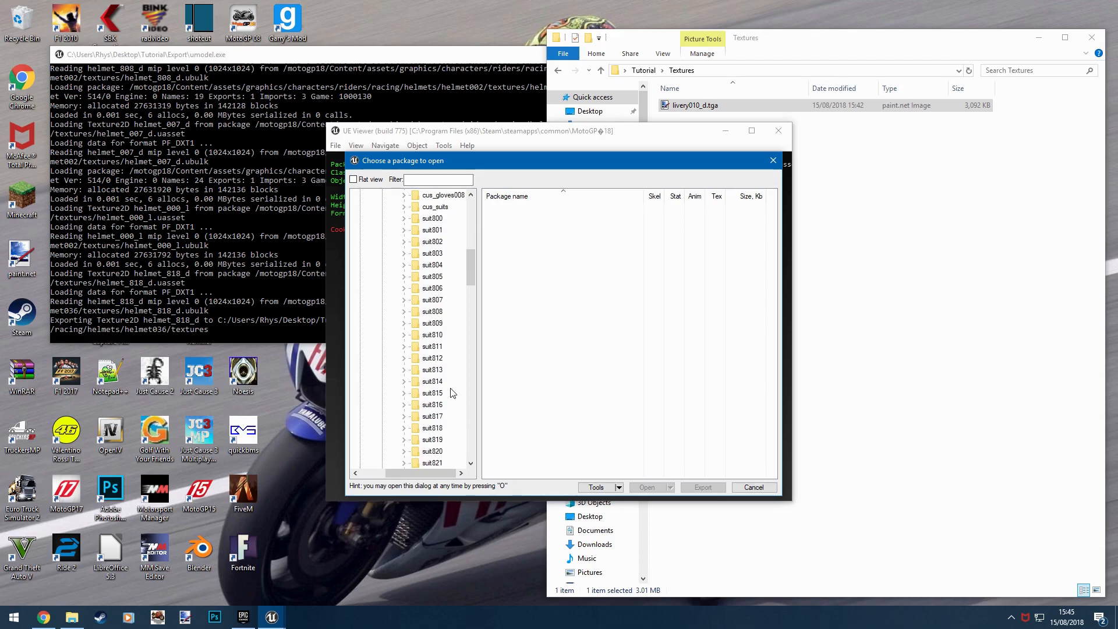
scroll(452, 403, "down", 1)
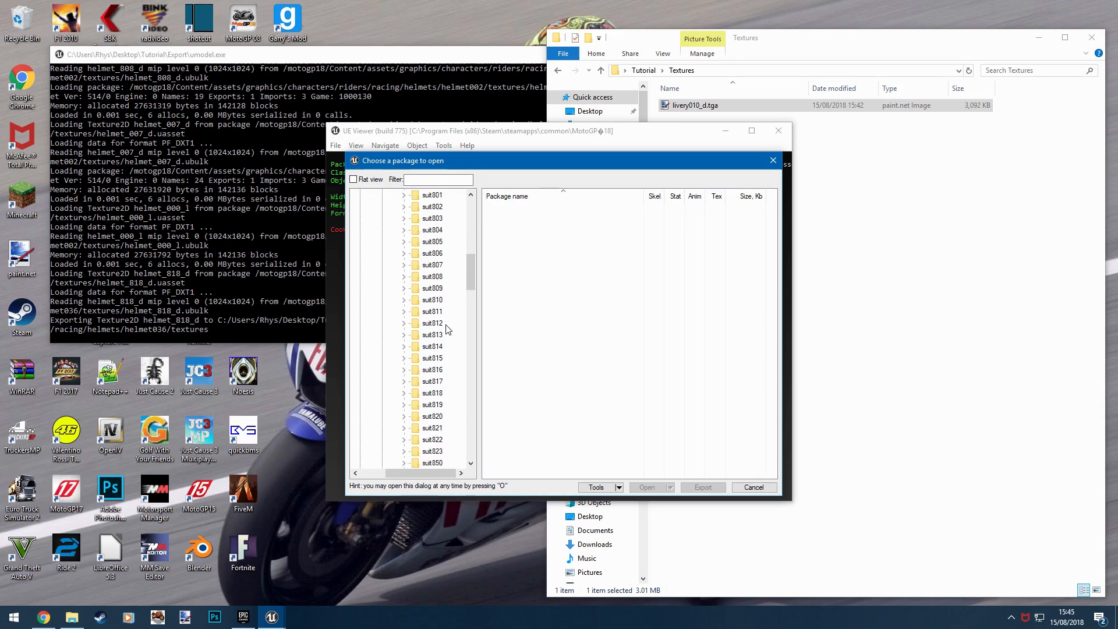
double_click(444, 394)
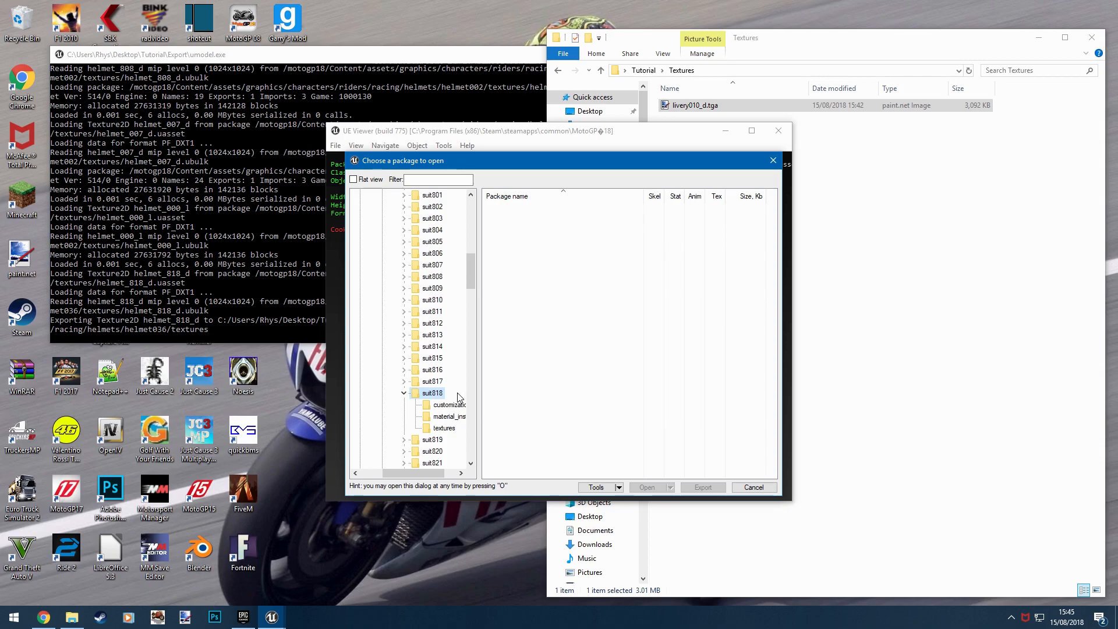
left_click(444, 428)
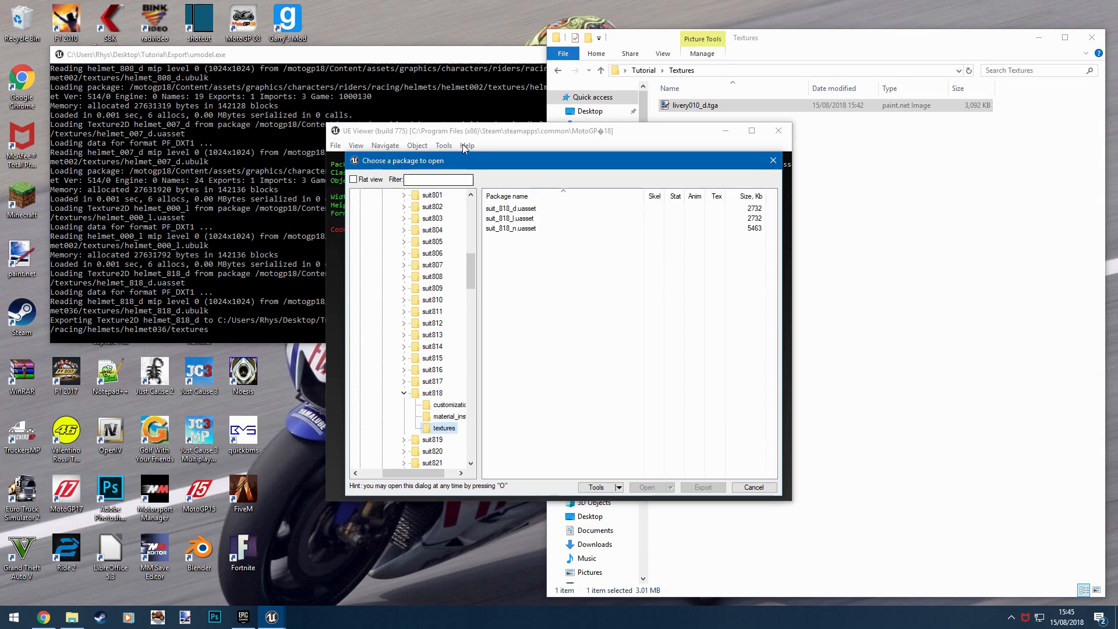
- Open suit_818_d.uasset and export the suit texture
double_click(510, 210)
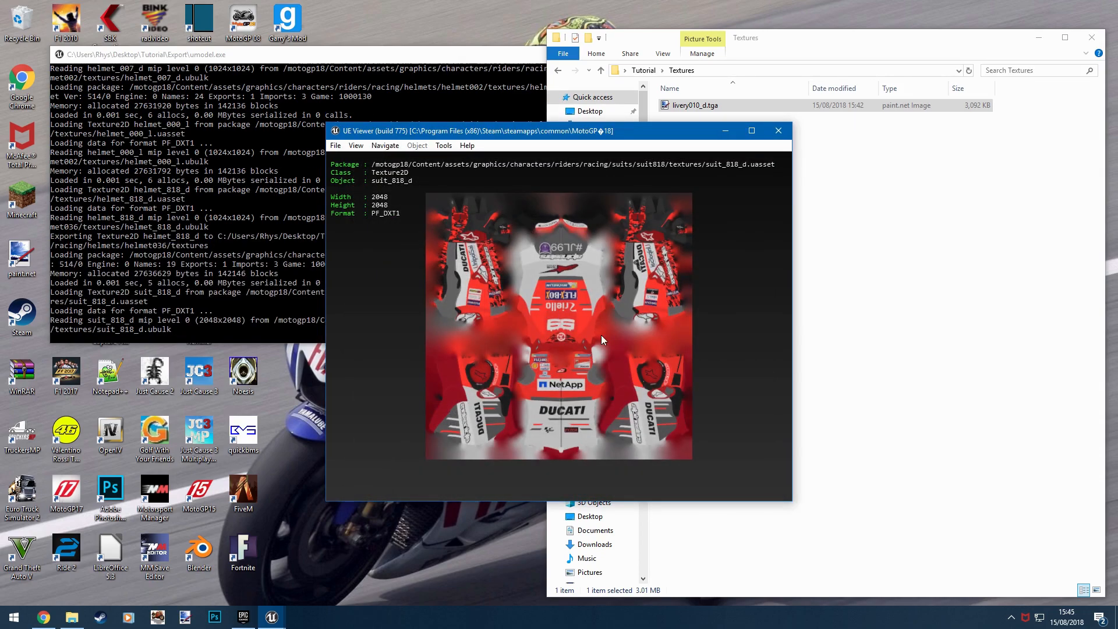
left_click(444, 145)
left_click(455, 161)
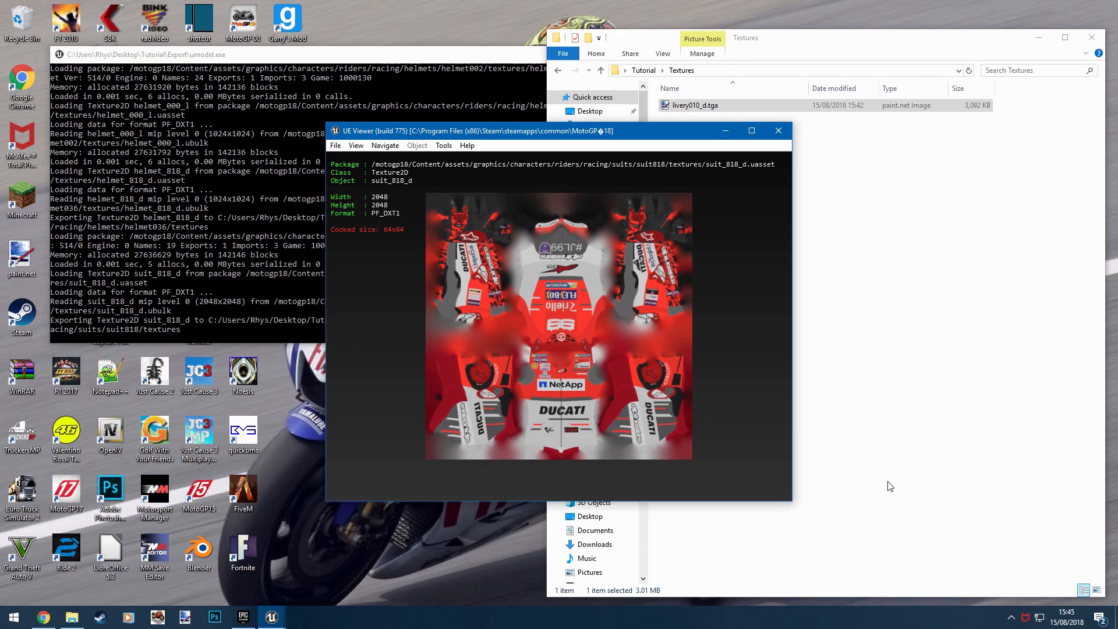
- Switch to File Explorer and open the assets\graphics folder inside Tutorial's Export\UmodelExport folder
left_click(916, 322)
left_click(643, 70)
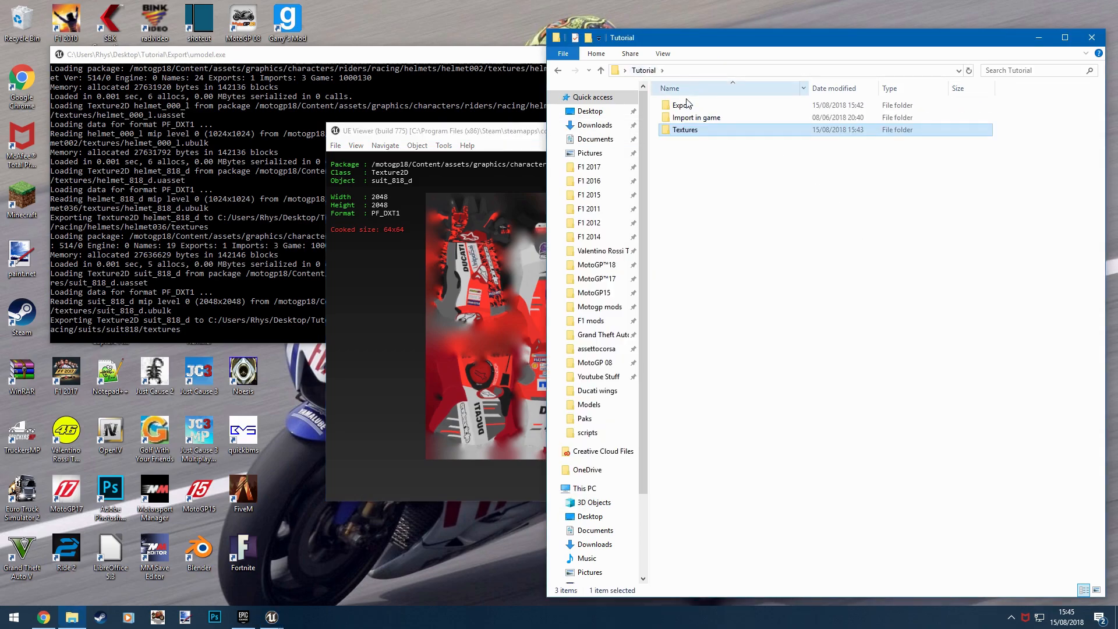
double_click(707, 107)
double_click(710, 108)
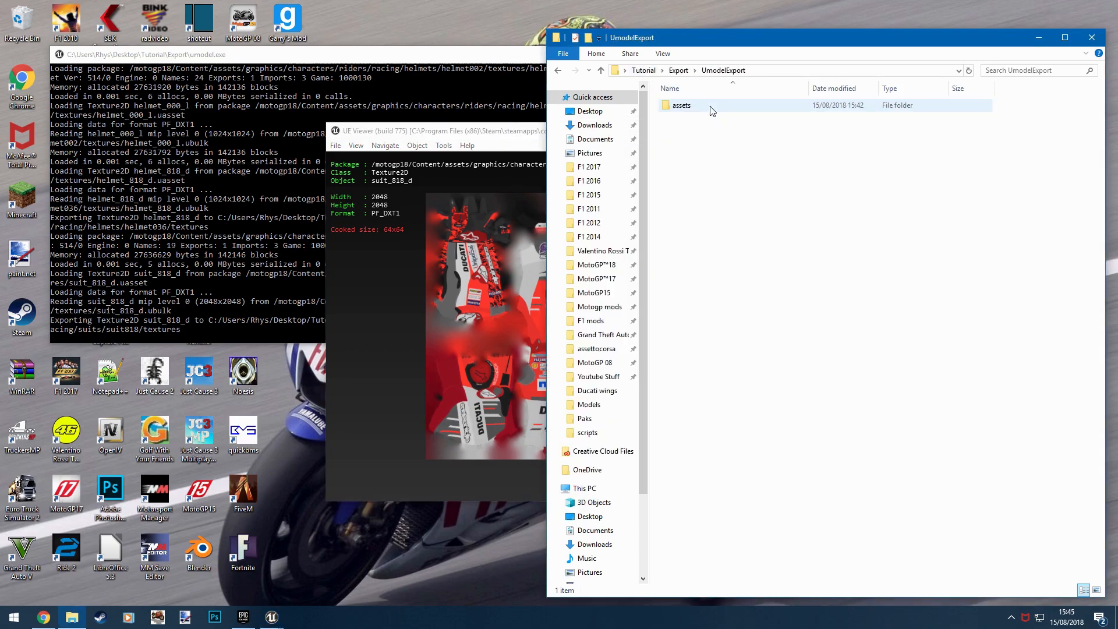
double_click(710, 107)
double_click(710, 107)
double_click(710, 108)
left_click(803, 71)
double_click(774, 119)
double_click(766, 107)
left_click(766, 107)
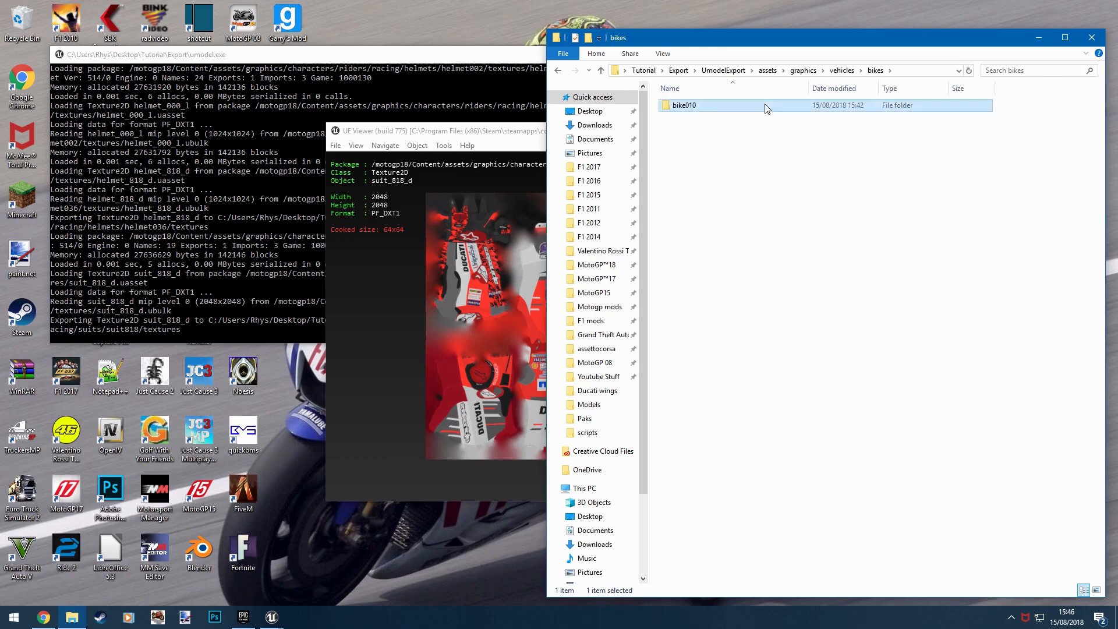
double_click(766, 108)
double_click(767, 107)
left_click(837, 72)
left_click(837, 71)
left_click(803, 71)
- Open characters\riders\racing\helmets\helmet036\textures and cut helmet_818_d.tga
double_click(742, 105)
double_click(742, 106)
double_click(742, 105)
double_click(741, 106)
double_click(740, 106)
double_click(742, 105)
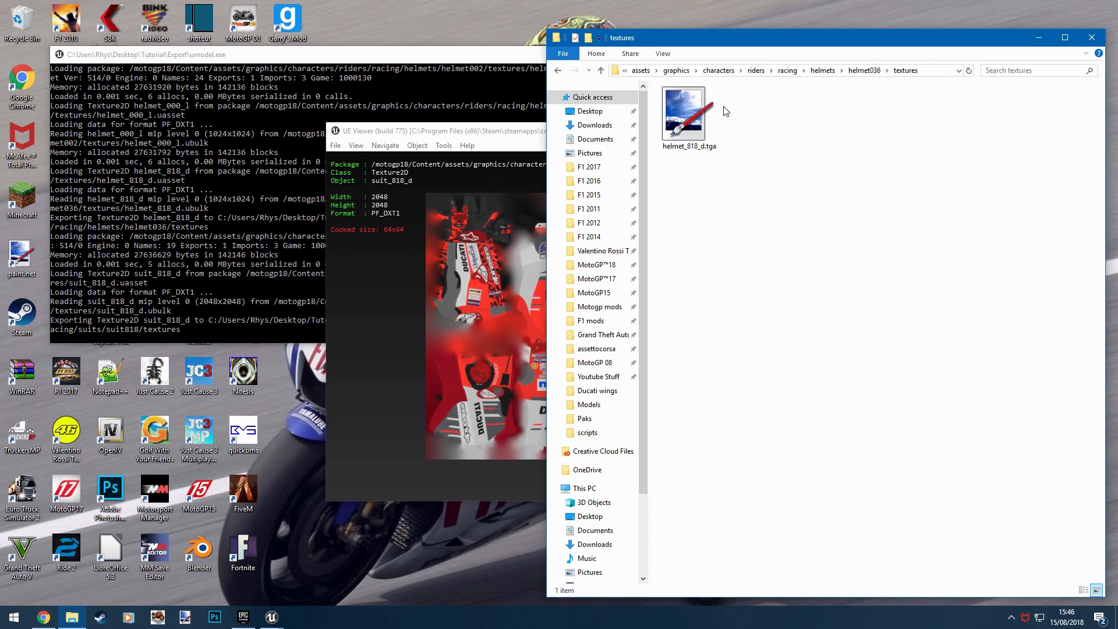
right_click(693, 114)
left_click(718, 326)
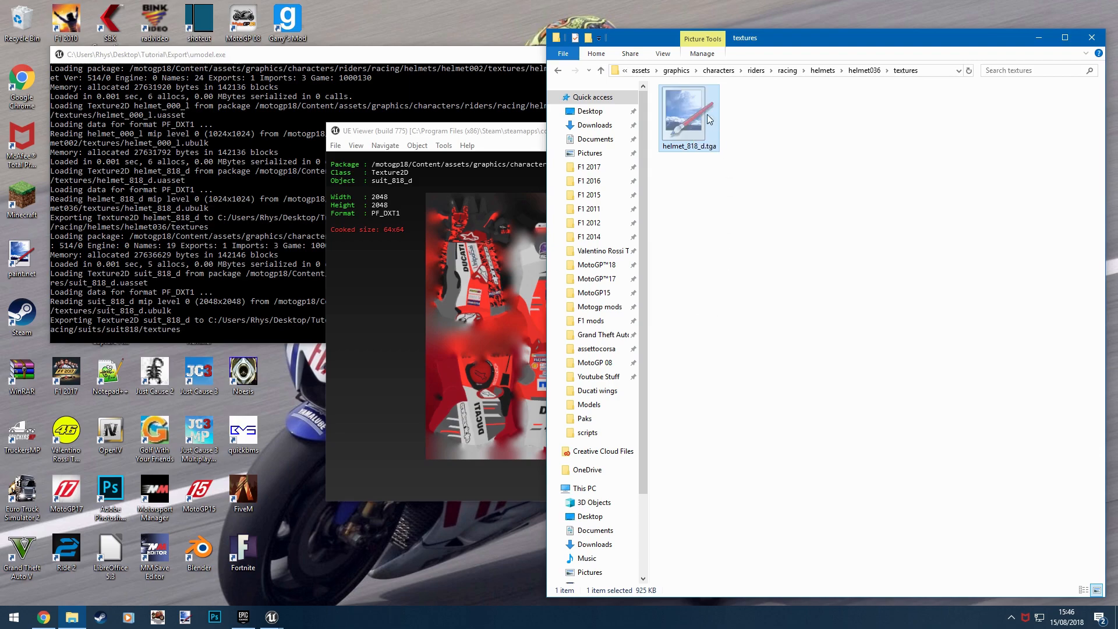
- Go back to the Tutorial folder and paste the cut helmet texture into its Textures folder
left_click(650, 70)
left_click(723, 70)
left_click(652, 70)
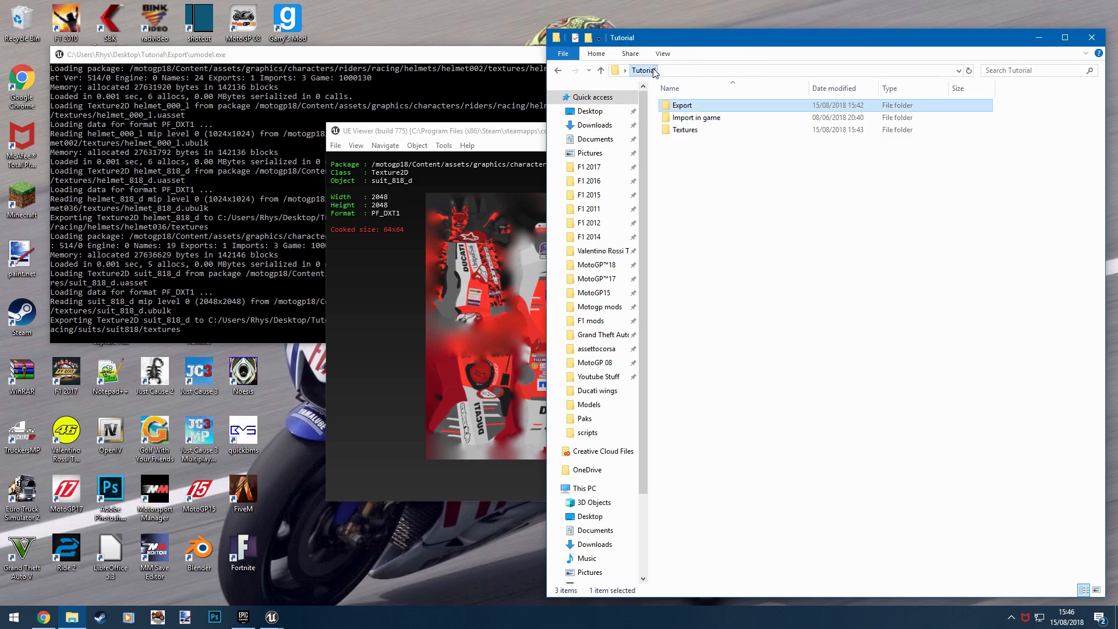
double_click(708, 130)
right_click(744, 207)
left_click(772, 286)
- Return to the exported files and open Export\UmodelExport\assets\graphics\characters from the Tutorial folder
left_click(644, 71)
double_click(722, 107)
double_click(723, 107)
double_click(722, 108)
double_click(722, 107)
double_click(723, 107)
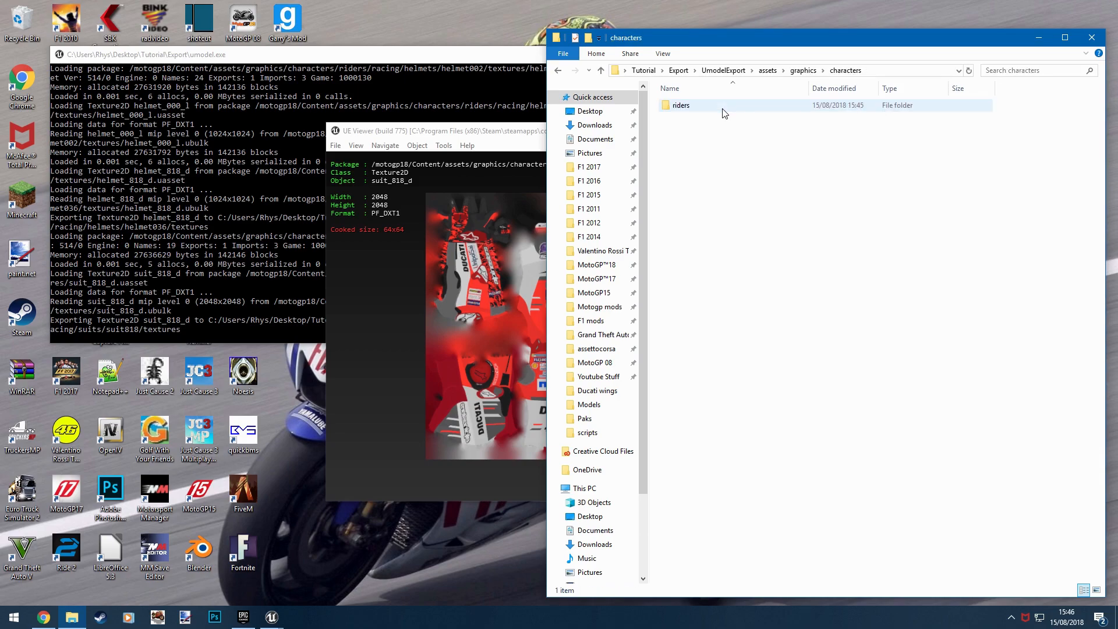
- Open riders\racing\suits\suit818\textures and cut suit_818_d.tga
double_click(724, 108)
double_click(723, 109)
double_click(721, 119)
double_click(714, 108)
double_click(715, 108)
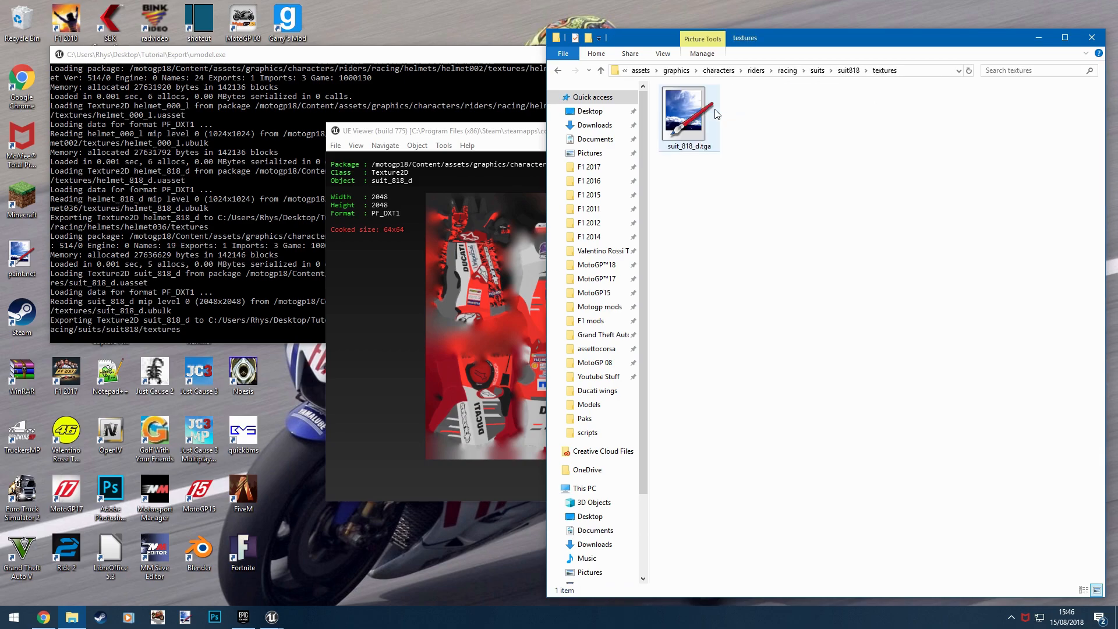
right_click(716, 110)
left_click(740, 317)
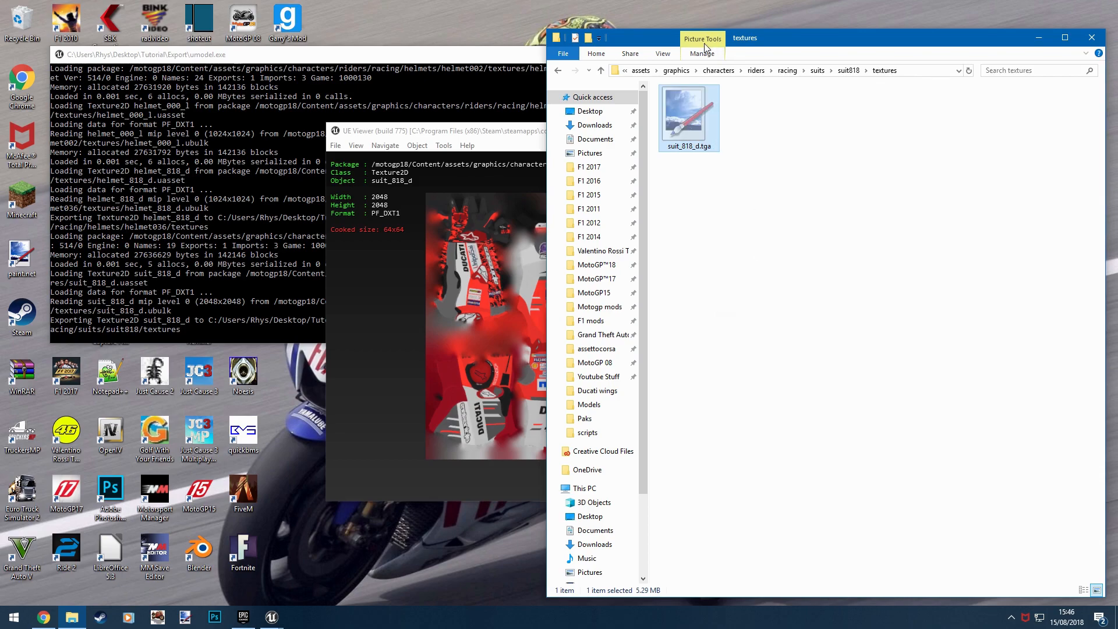
- Paste the cut suit texture into the Tutorial folder's Textures folder
left_click(641, 70)
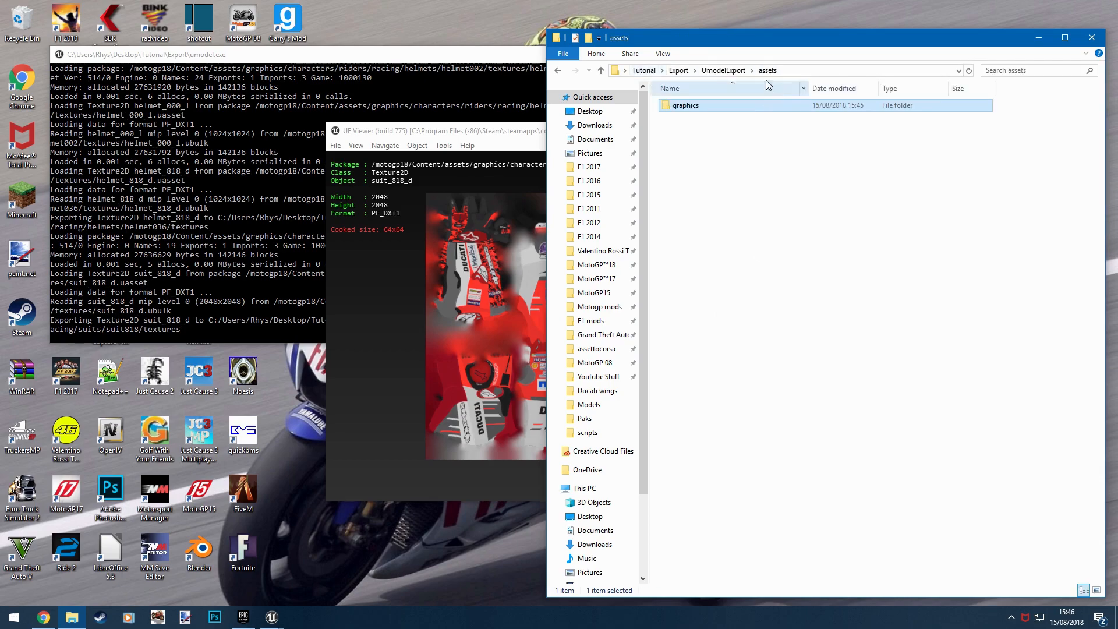
left_click(657, 71)
double_click(704, 133)
right_click(737, 142)
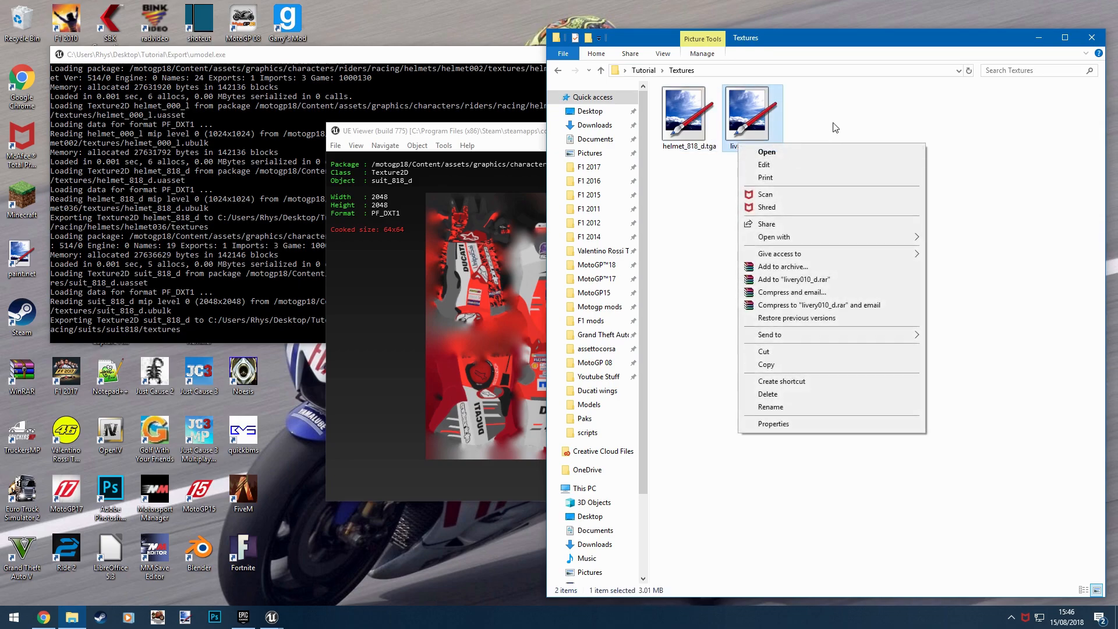
right_click(830, 122)
left_click(859, 203)
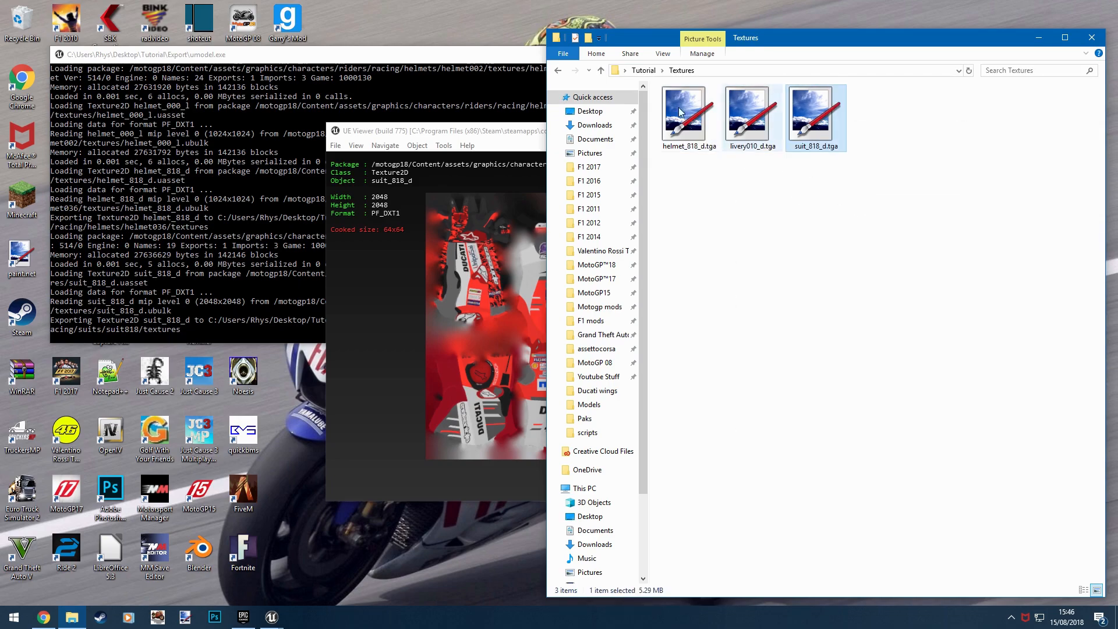
- Open helmet_818_d.tga, livery010_d.tga and suit_818_d.tga in paint.net and maximize its window
double_click(690, 141)
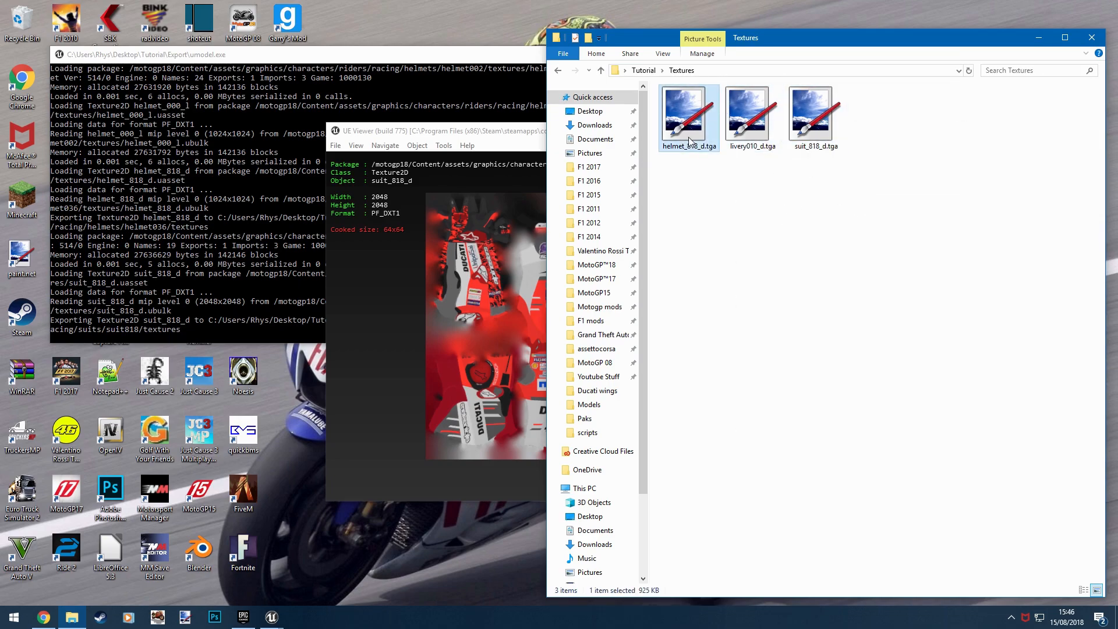
double_click(738, 134)
double_click(811, 129)
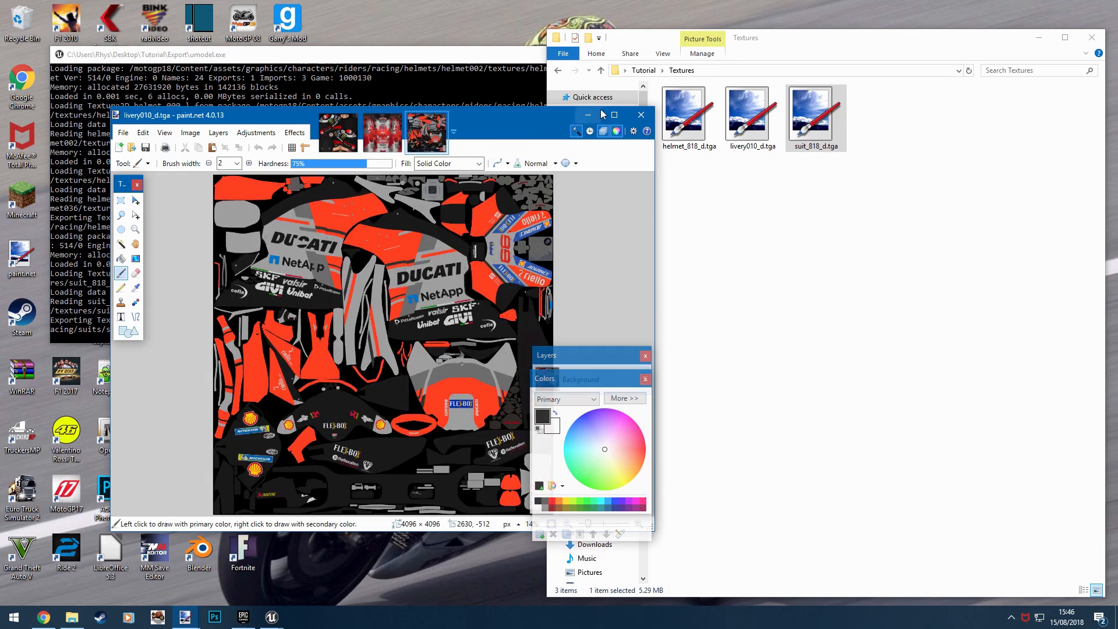
left_click(614, 115)
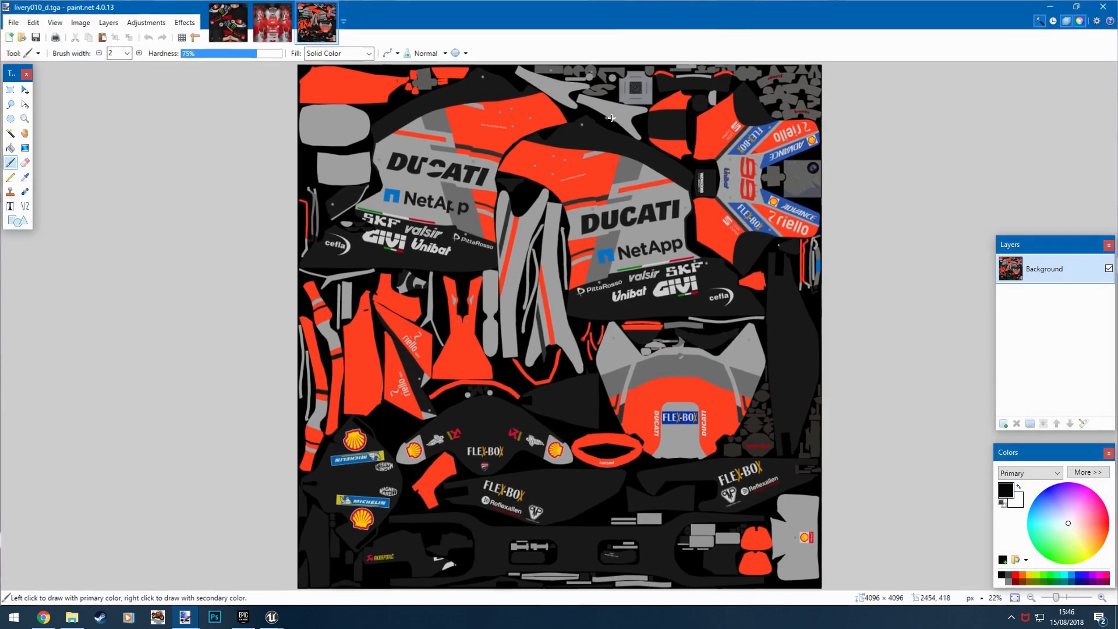
- Examine the original helmet, suit and livery textures by switching between the open images
left_click(271, 23)
left_click(239, 28)
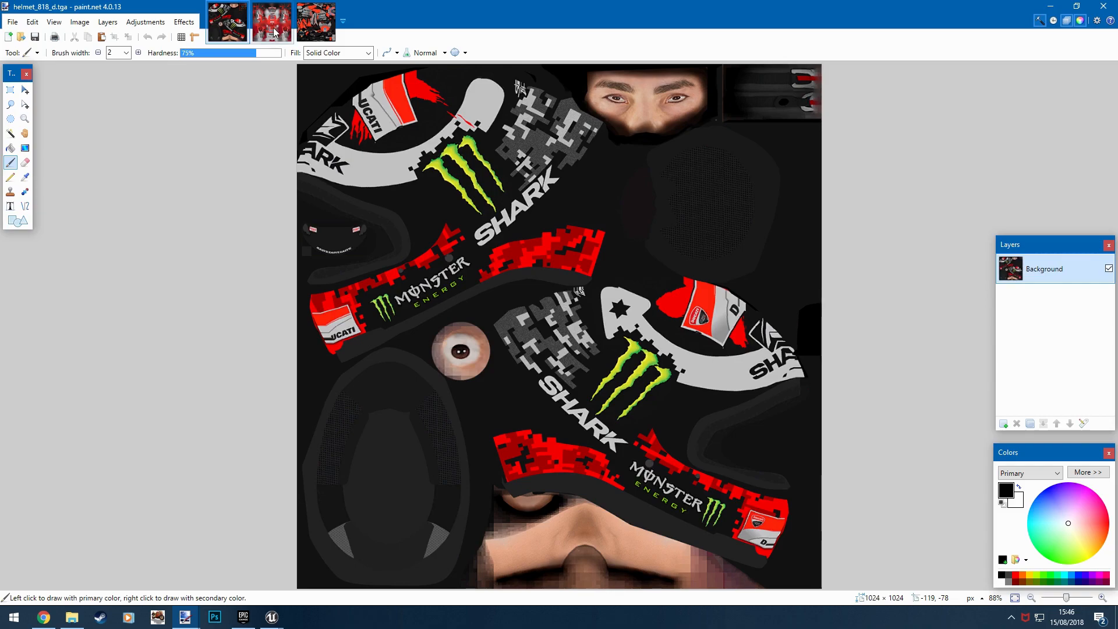
left_click(273, 35)
left_click(229, 37)
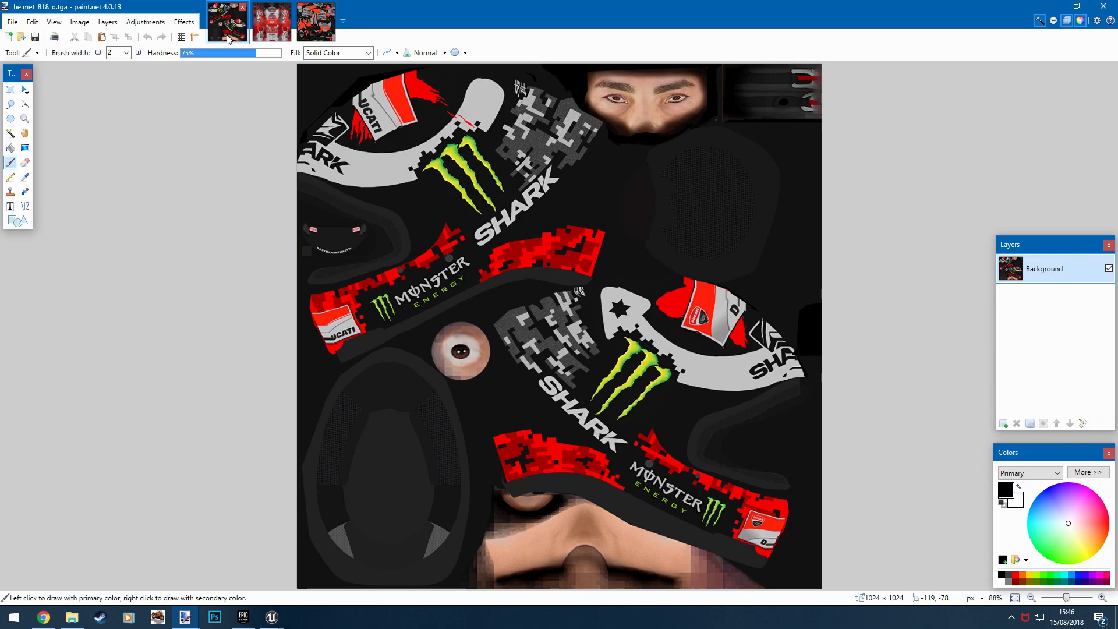
left_click(265, 29)
left_click(228, 29)
left_click(272, 23)
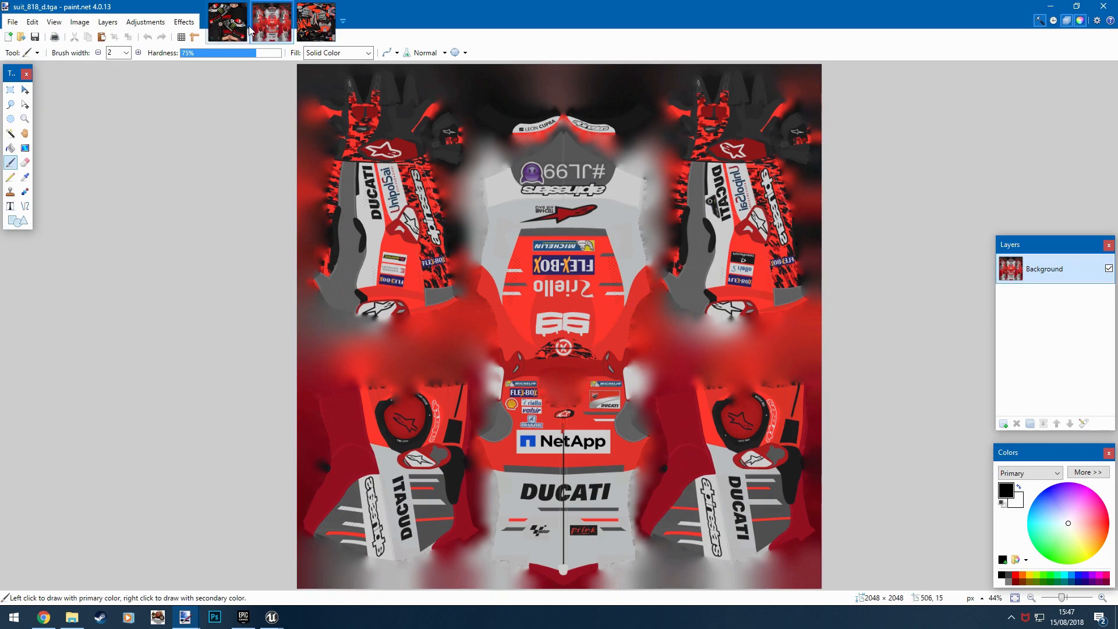
left_click(222, 26)
left_click(263, 28)
left_click(222, 26)
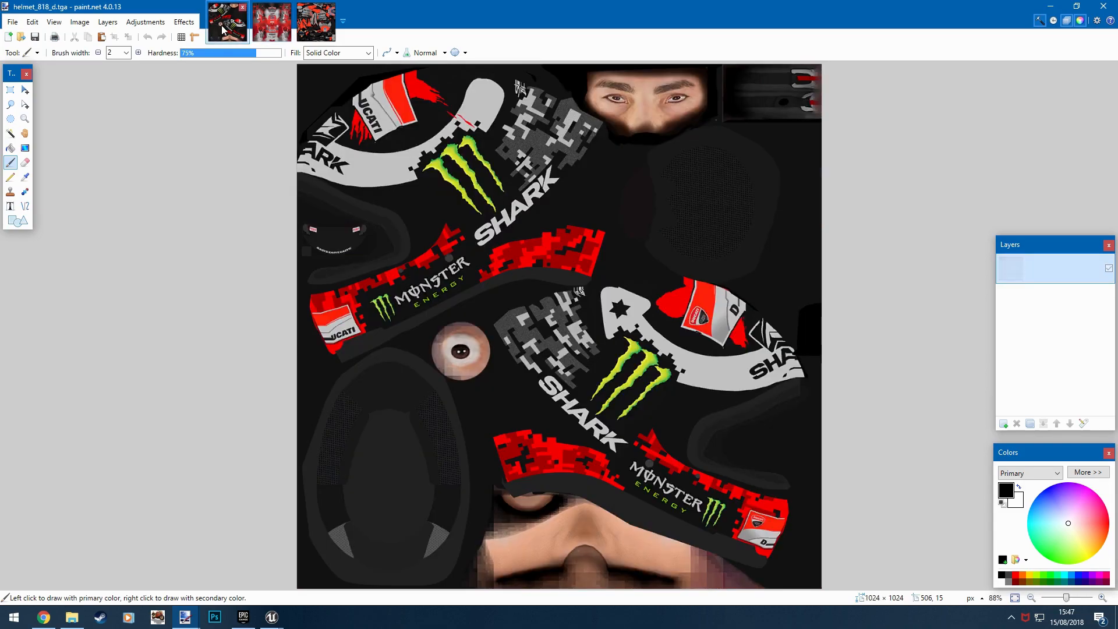
left_click(288, 30)
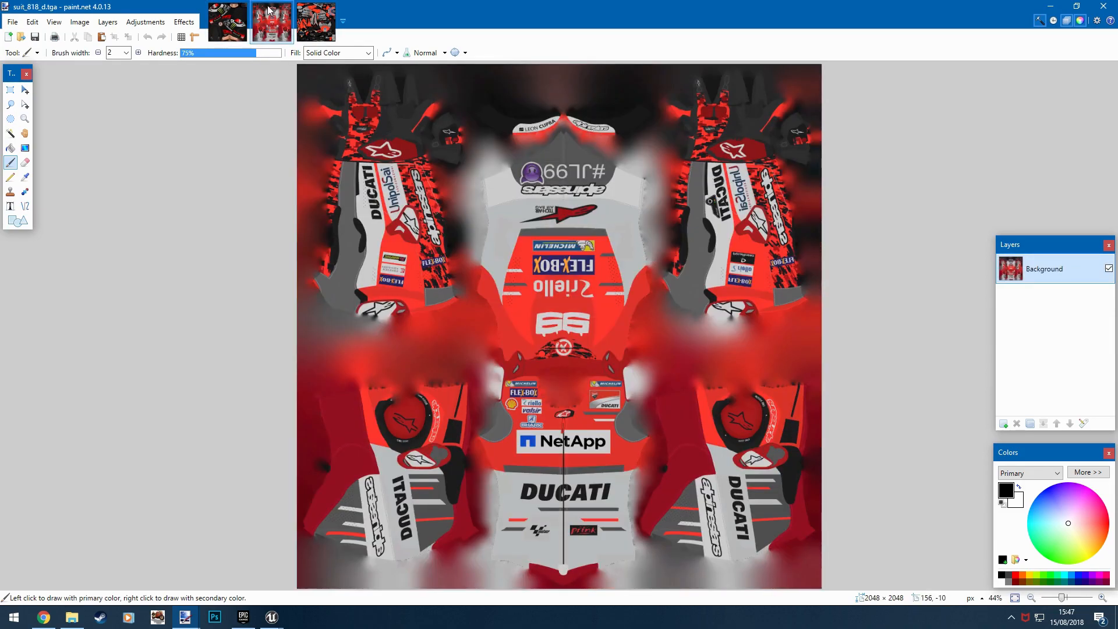
left_click(302, 21)
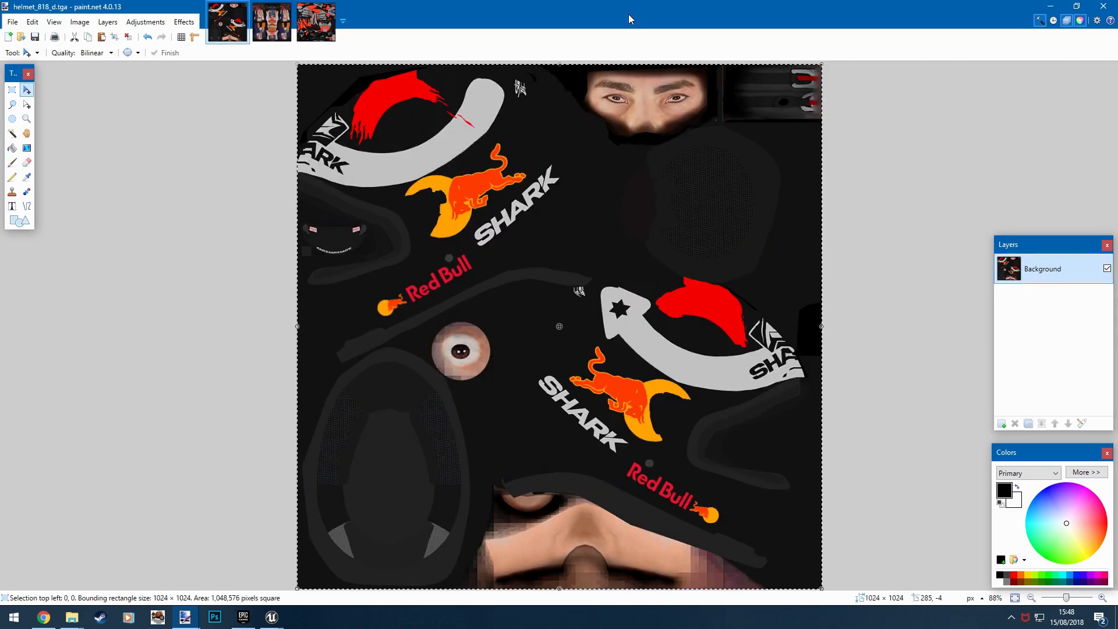
- Review the edited helmet, suit and livery textures, including the helmet's Red Bull logos and the bike's race number
left_click(272, 22)
left_click(239, 29)
left_click(272, 23)
left_click(332, 27)
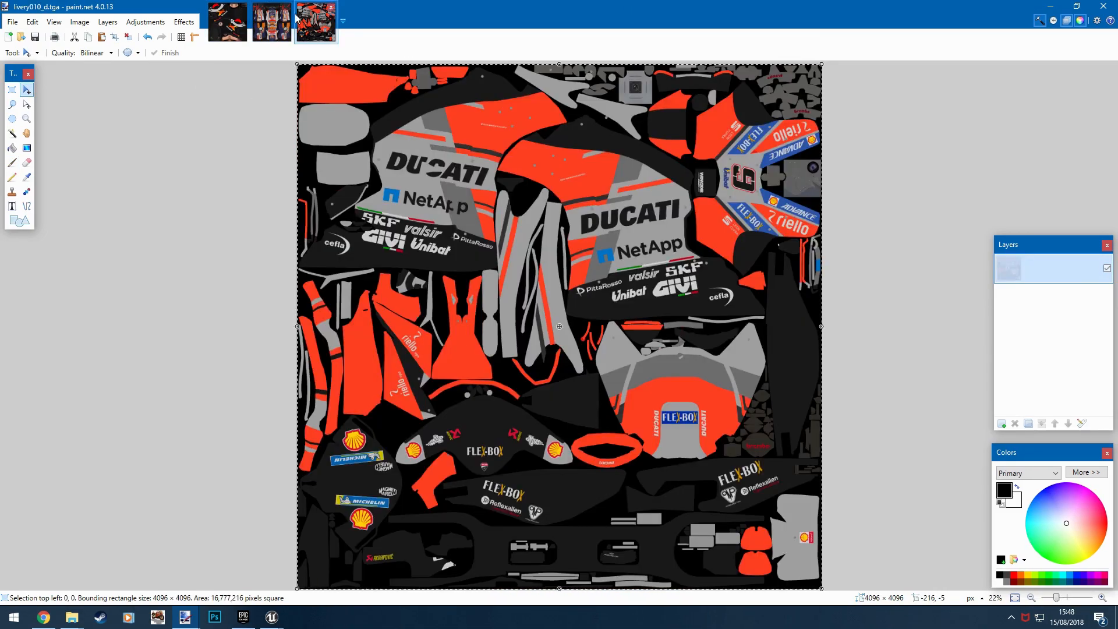
left_click(274, 22)
left_click(233, 26)
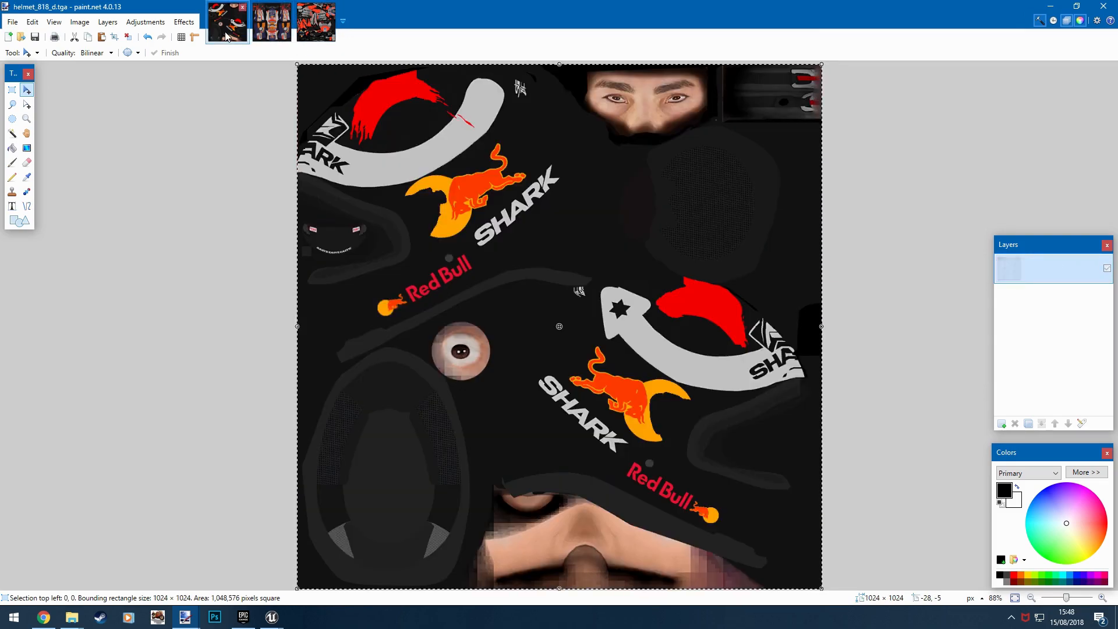
left_click(286, 26)
left_click(316, 24)
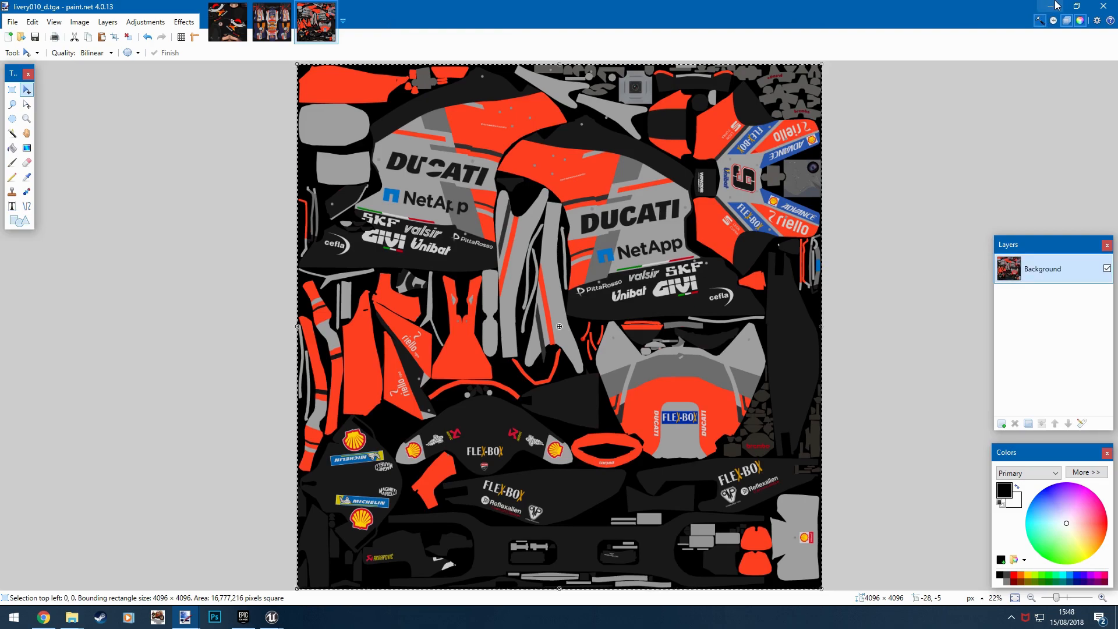
- Minimize paint.net and close the MotoGP helmets folder window
left_click(1054, 5)
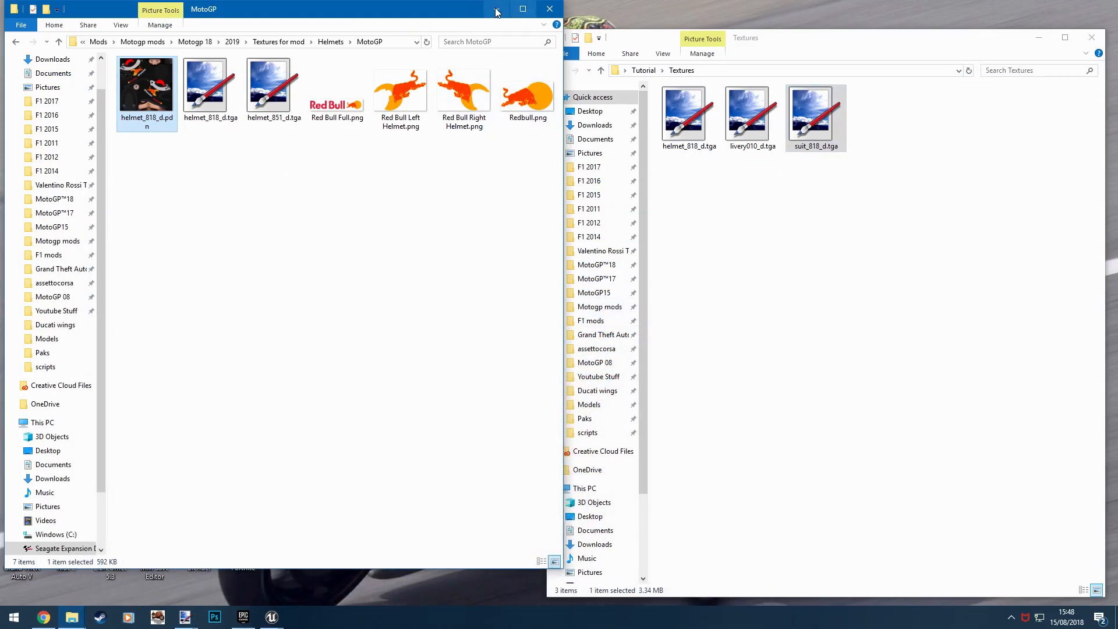
left_click(549, 8)
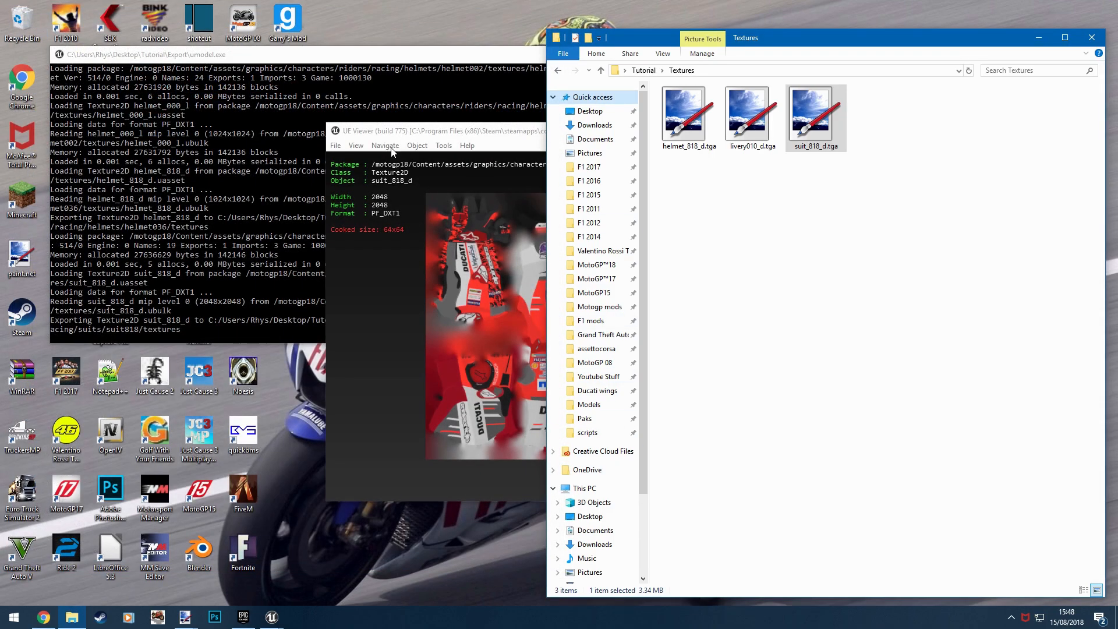
- Bring the UE Viewer window forward, then clear it and the umodel console window off the desktop
left_click(453, 136)
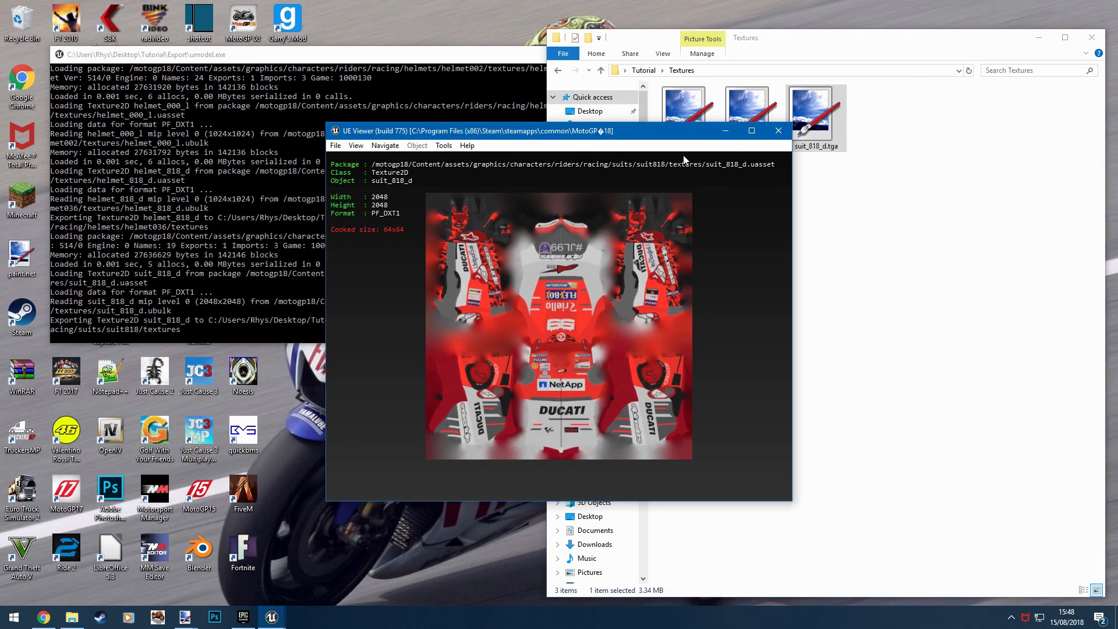
left_click(729, 134)
left_click(540, 54)
left_click(553, 54)
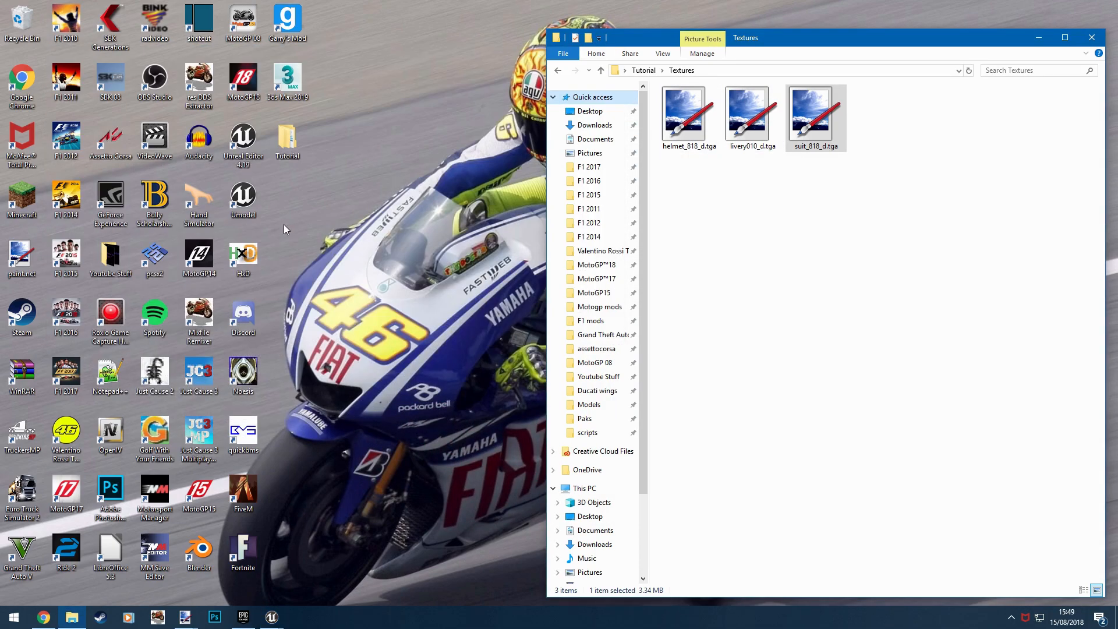
- Launch Unreal Editor 4.19 from the desktop and maximize its window once the Ducati_Wings project has loaded
double_click(239, 153)
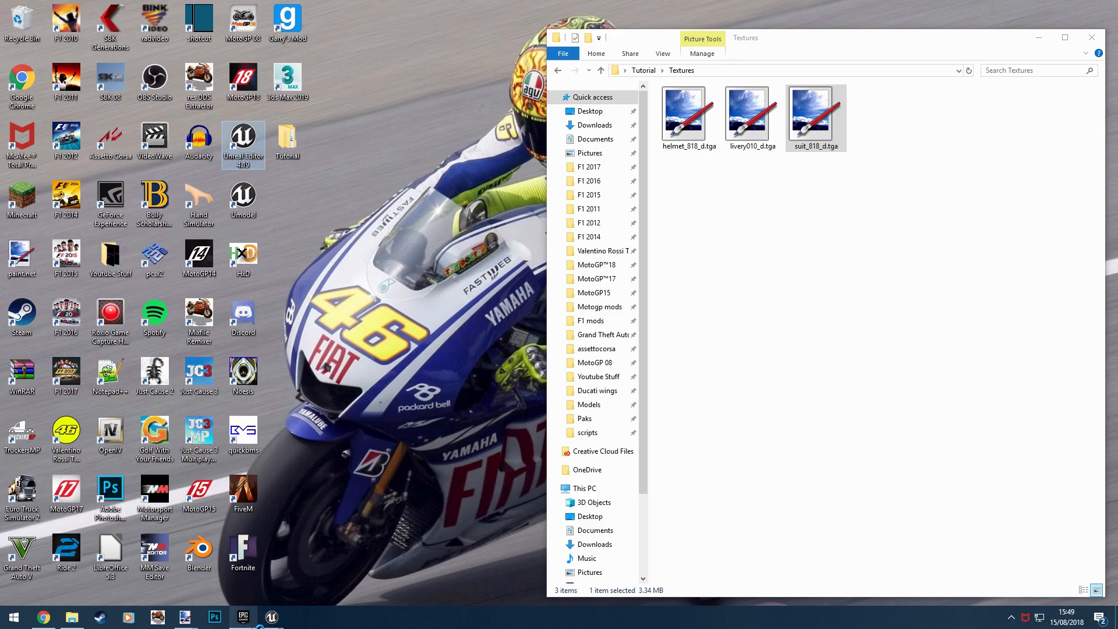
right_click(256, 621)
left_click(244, 592)
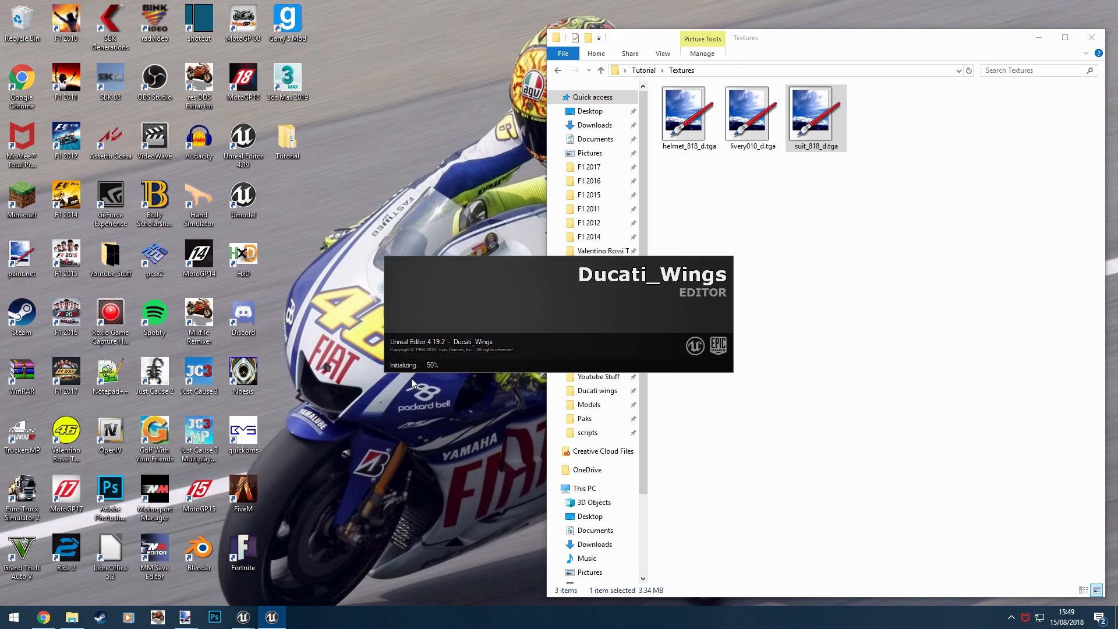
left_click_drag(378, 237, 361, 435)
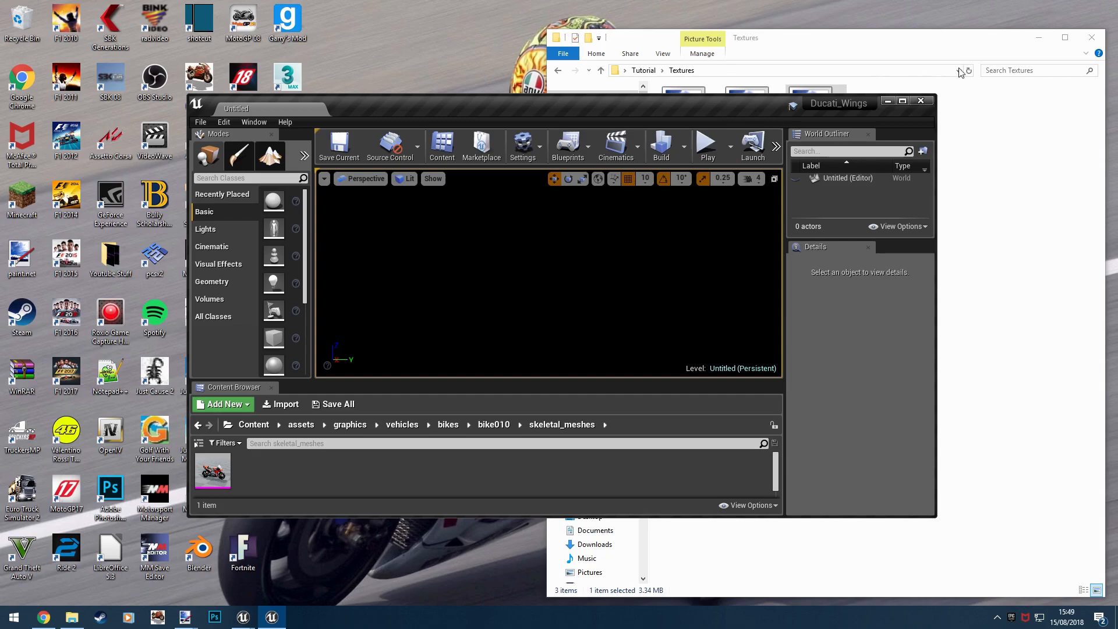
left_click(902, 101)
- Start a new Blank Blueprint project and browse to the desktop's Tutorial folder for its location
left_click(11, 20)
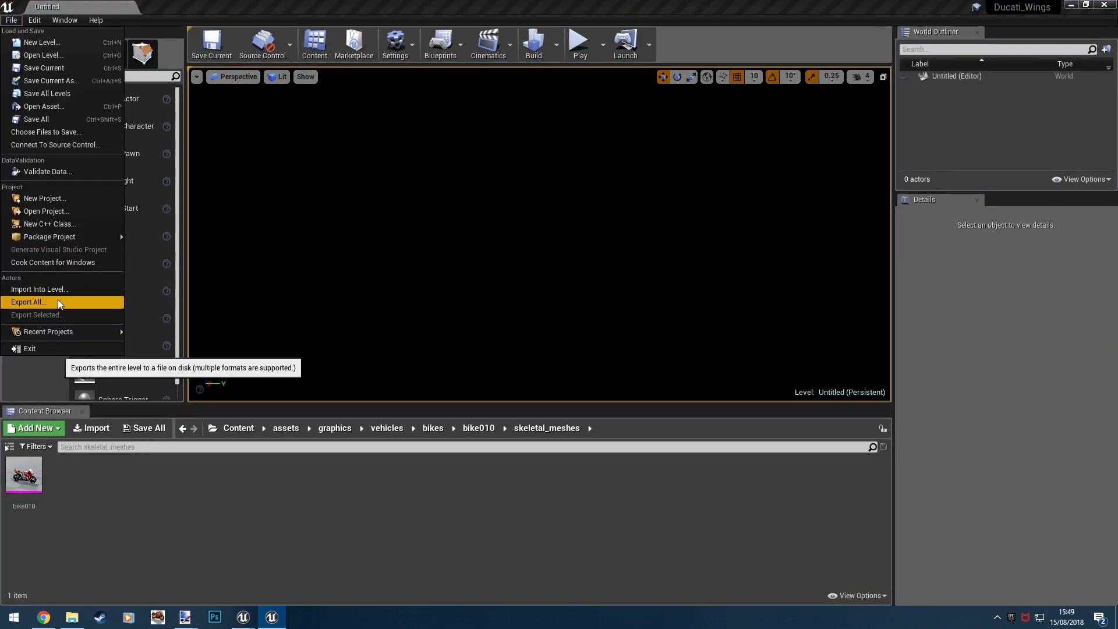
left_click(44, 198)
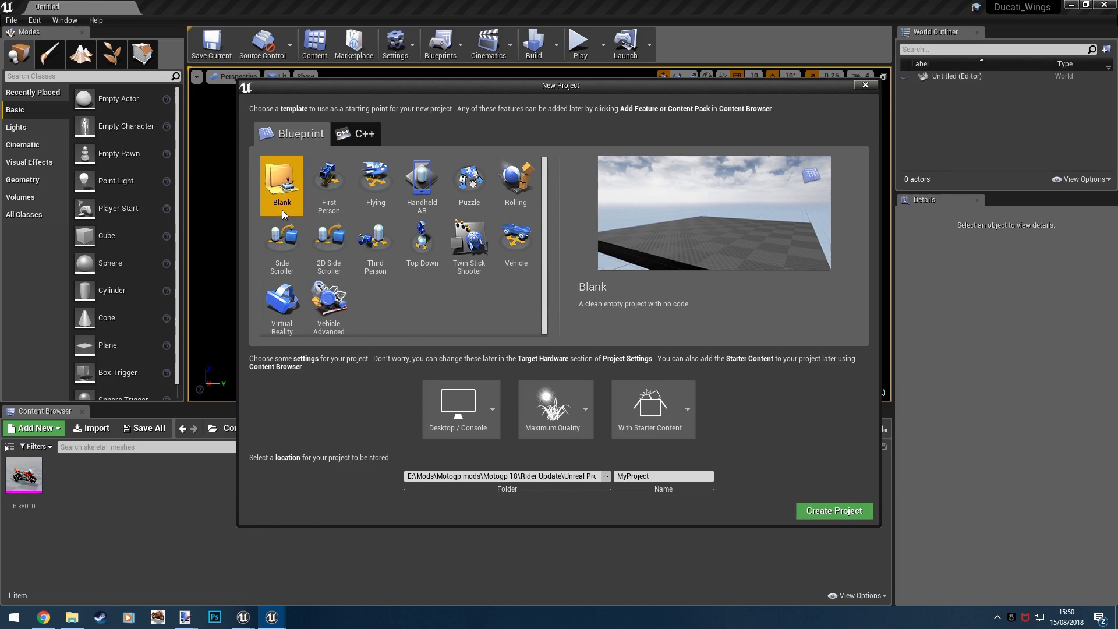
left_click(606, 475)
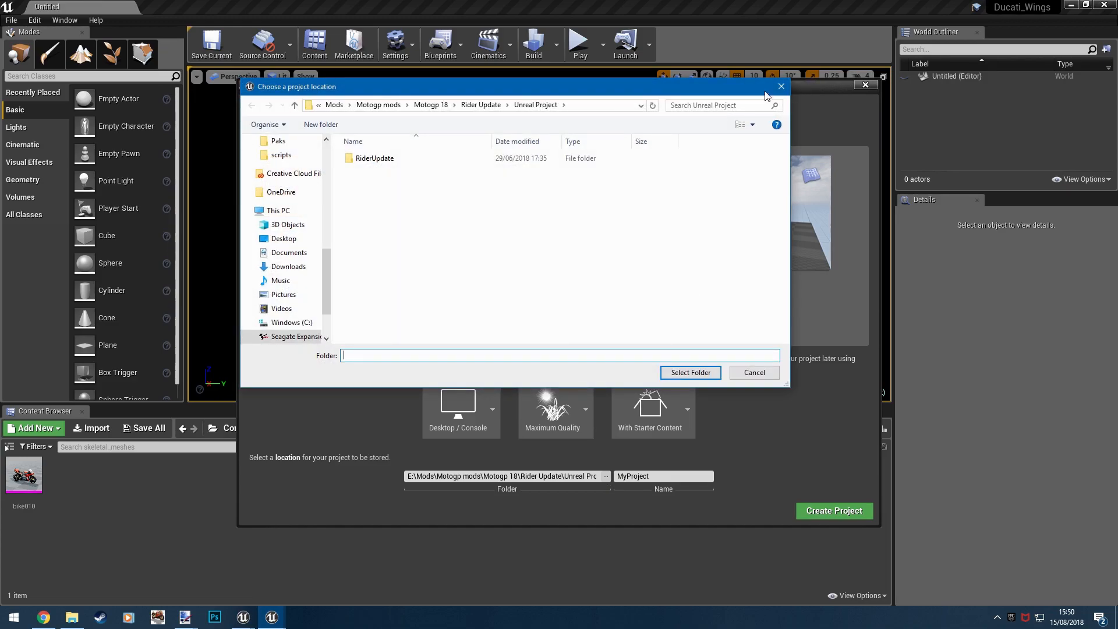
left_click(781, 86)
left_click(547, 475)
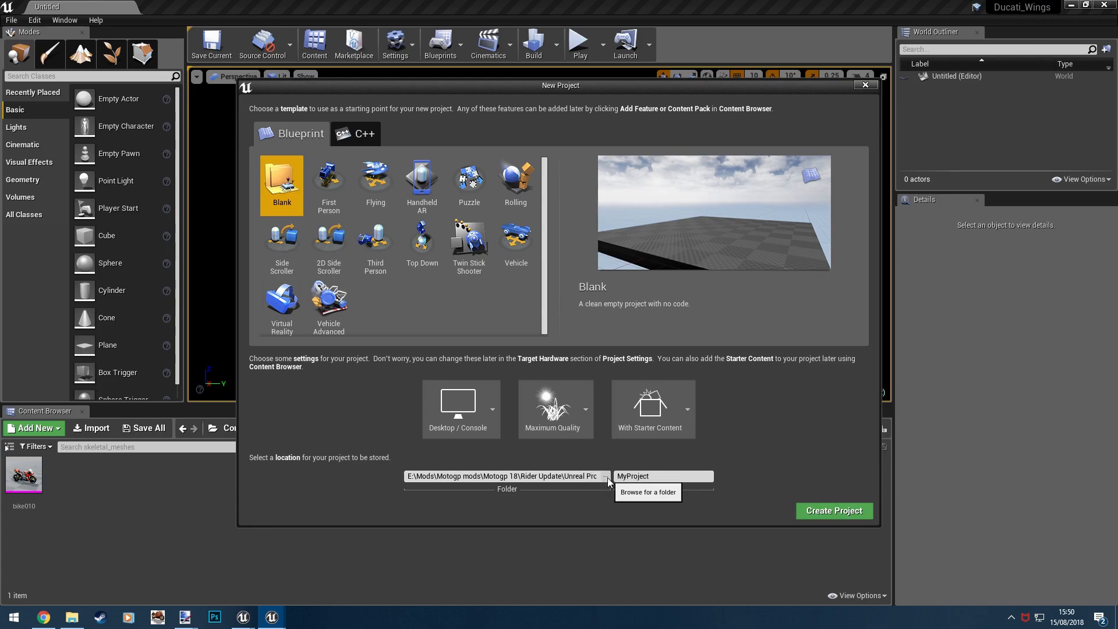
left_click(608, 477)
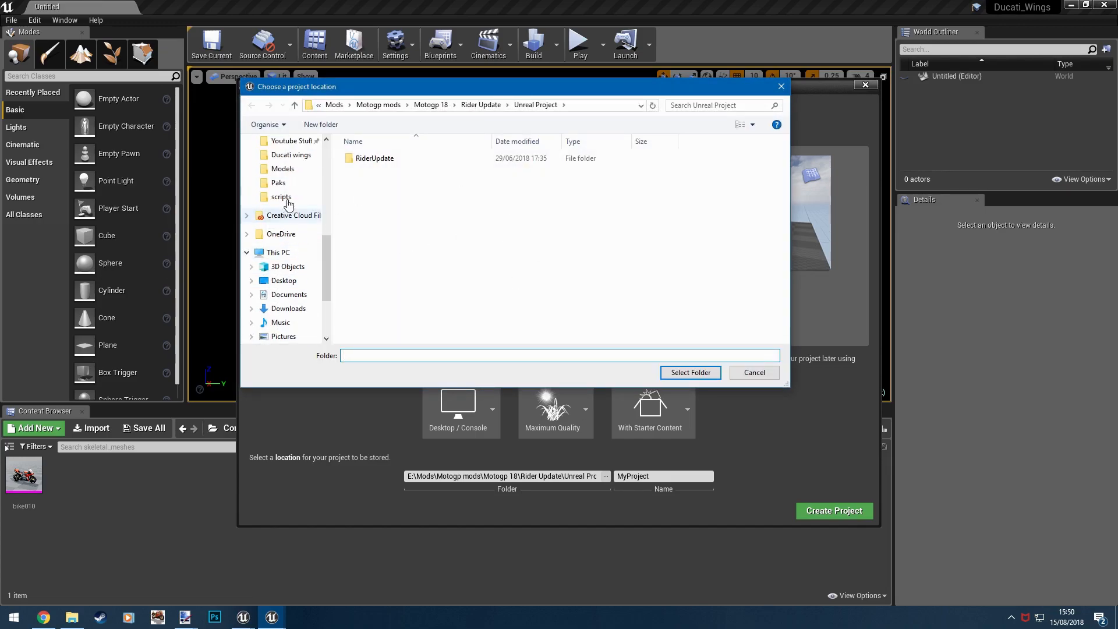
scroll(294, 239, "up", 5)
scroll(294, 237, "up", 2)
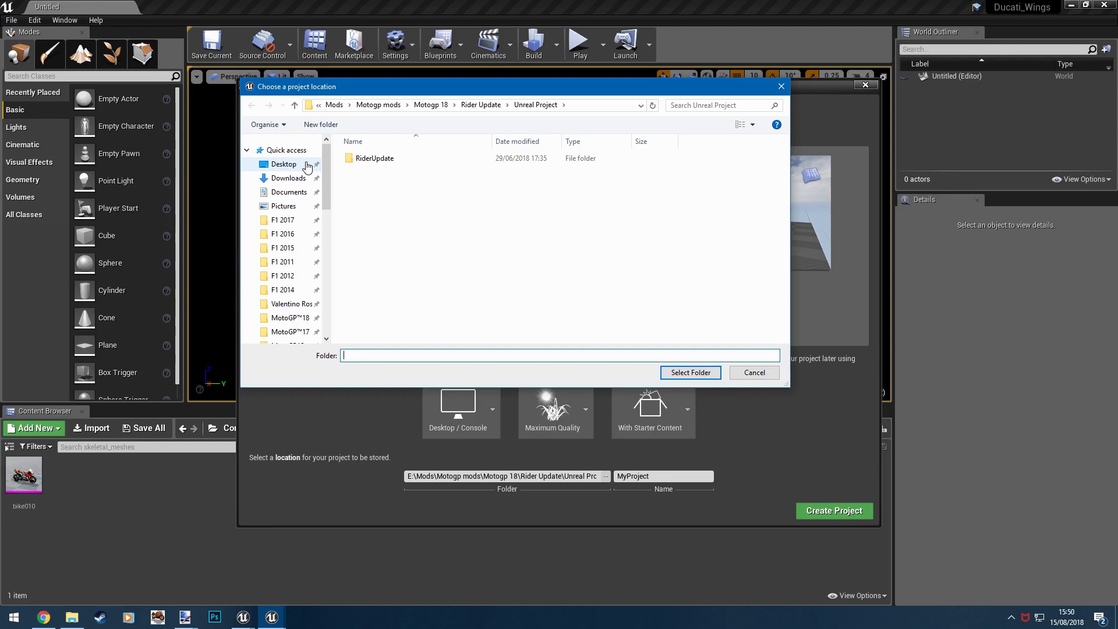
left_click(307, 166)
double_click(376, 159)
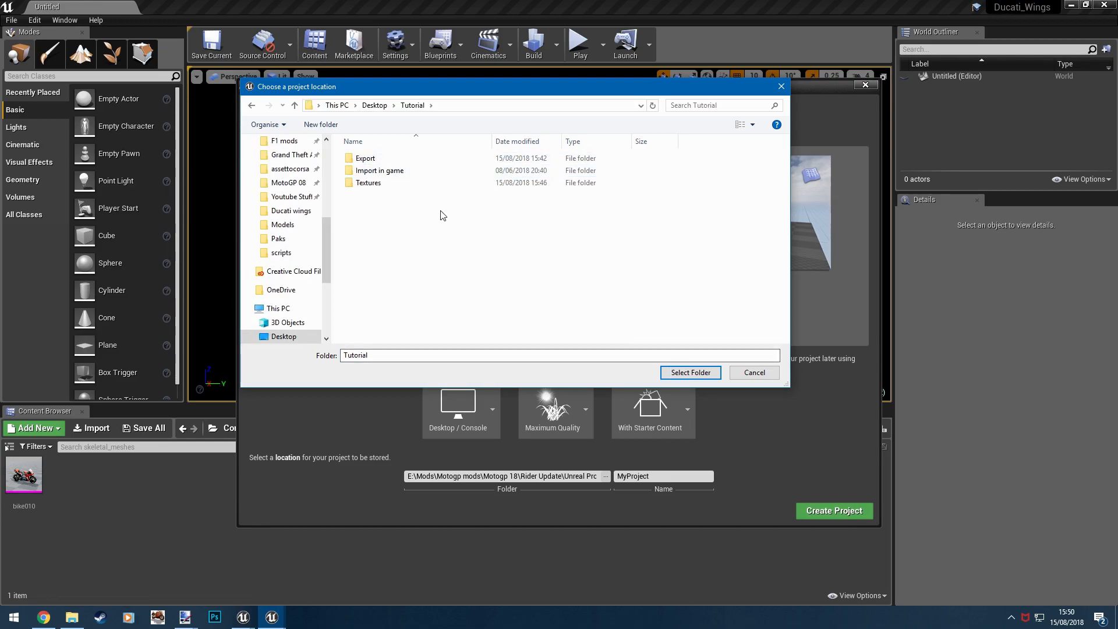
- Create a folder named Unreal Project inside the Tutorial folder
right_click(414, 217)
mouse_move(501, 340)
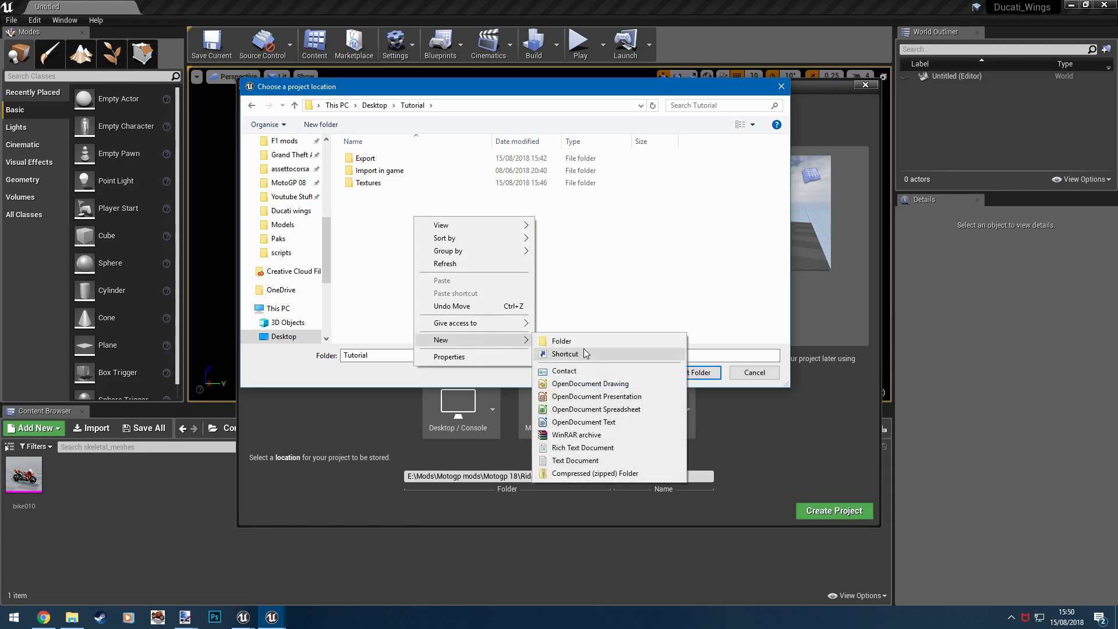
left_click(585, 342)
type("Unr")
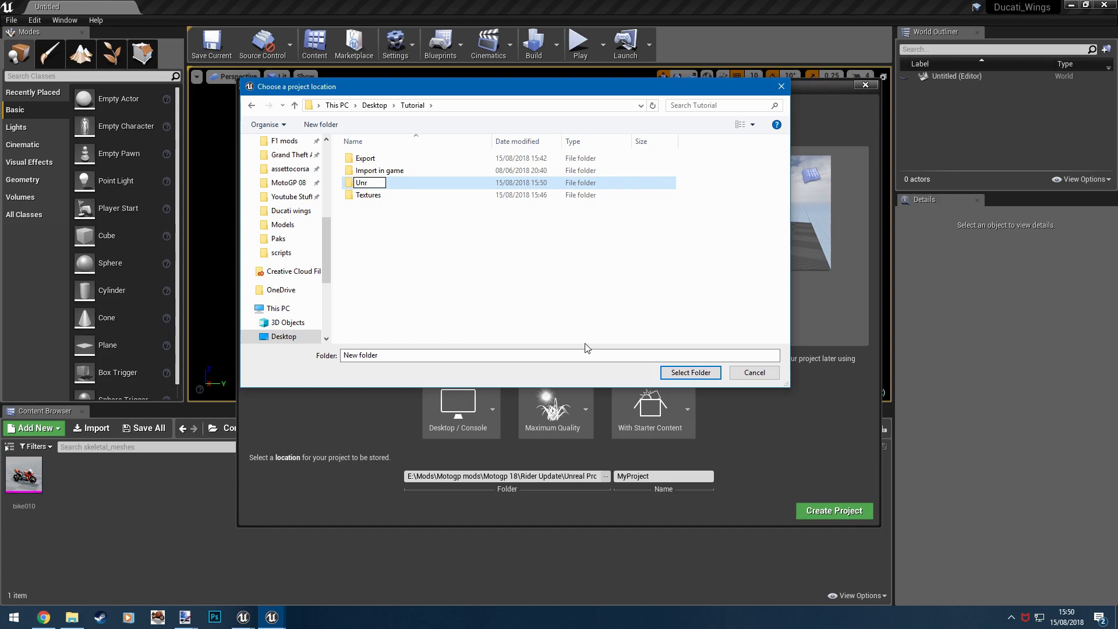
type("eal Project")
key("Return")
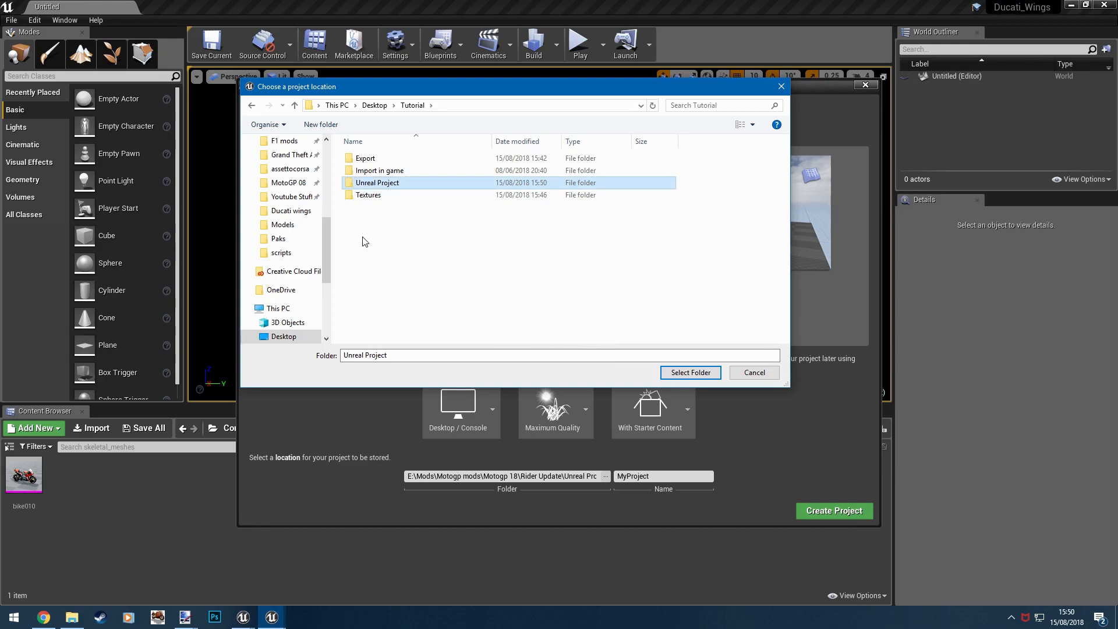
- Choose the Unreal Project folder as the project location and create the project with the name Tutorial
double_click(382, 185)
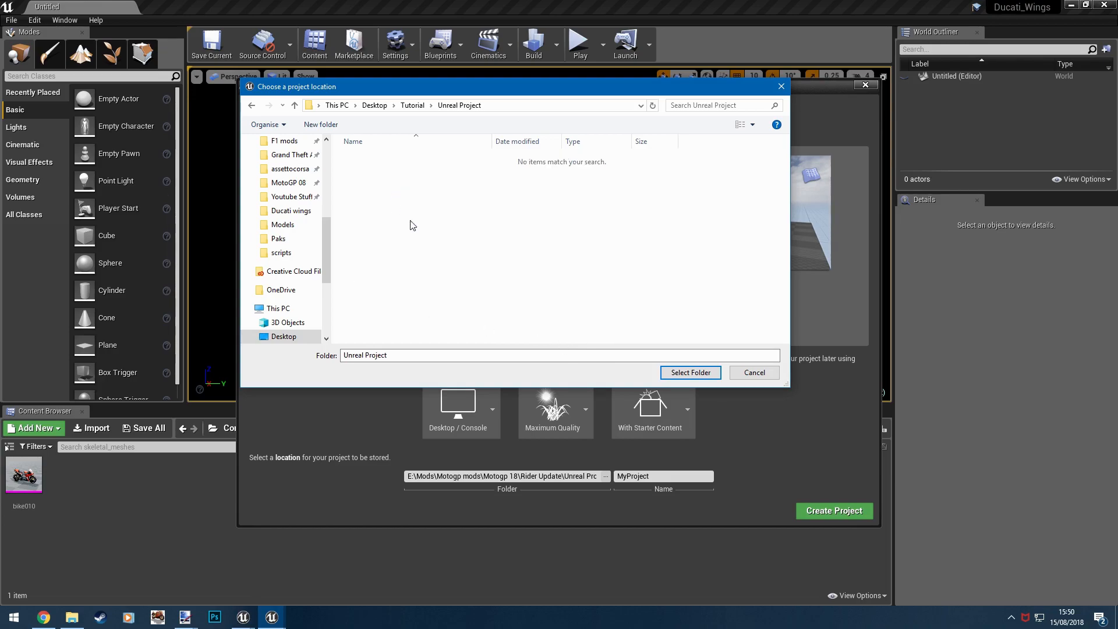
left_click(698, 373)
double_click(633, 477)
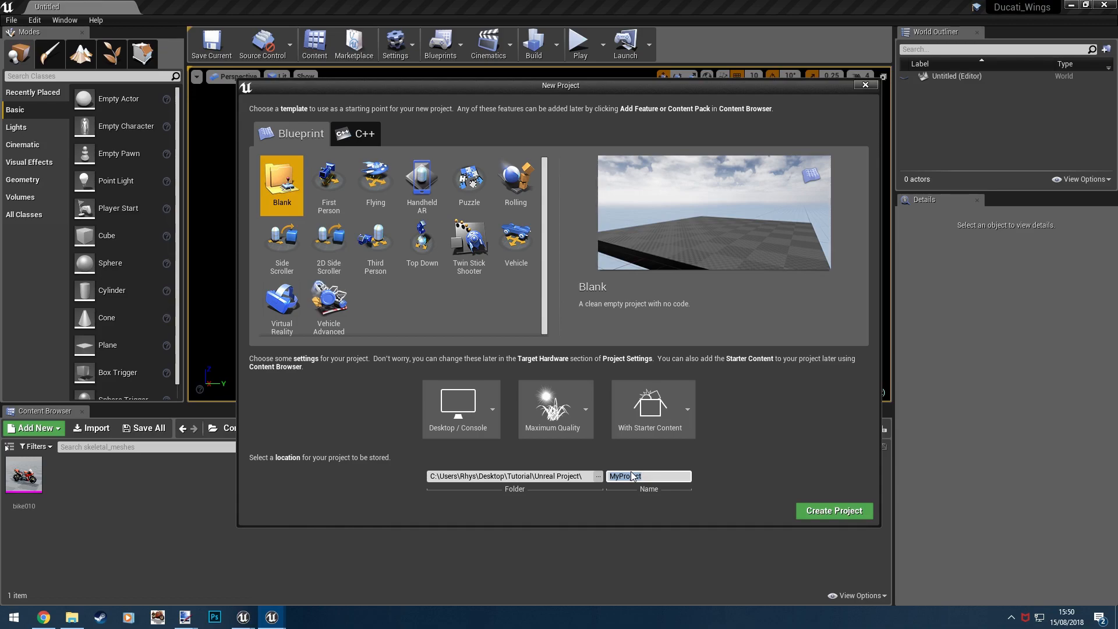
type("Tutorial")
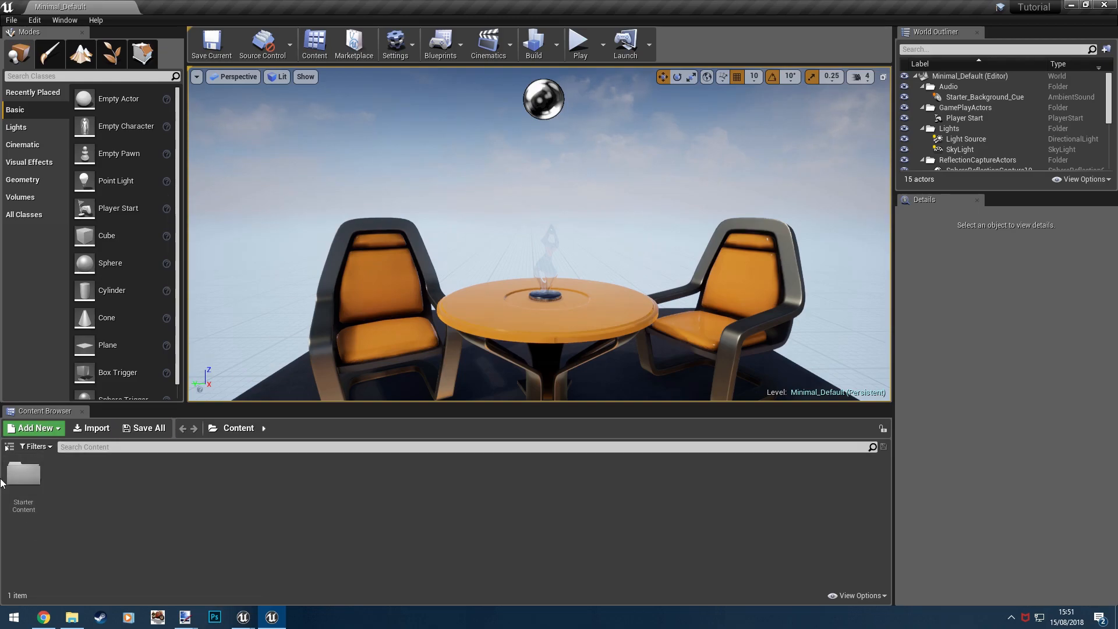
- Delete the Starter Content folder's assets from the new project, using Force Delete for those still referenced in memory
left_click(26, 478)
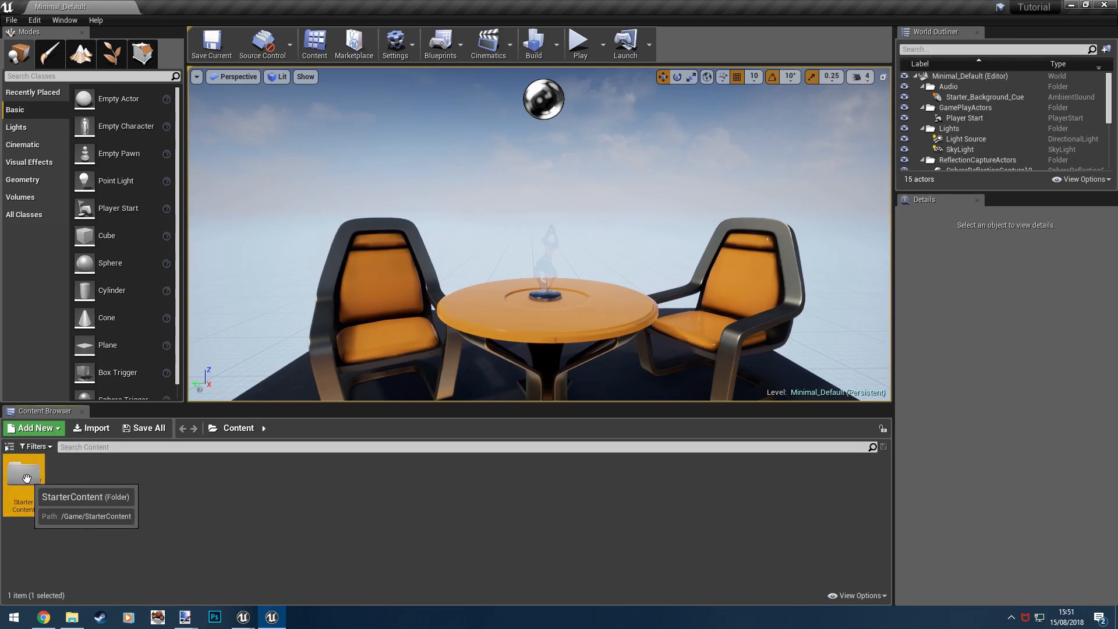
right_click(26, 478)
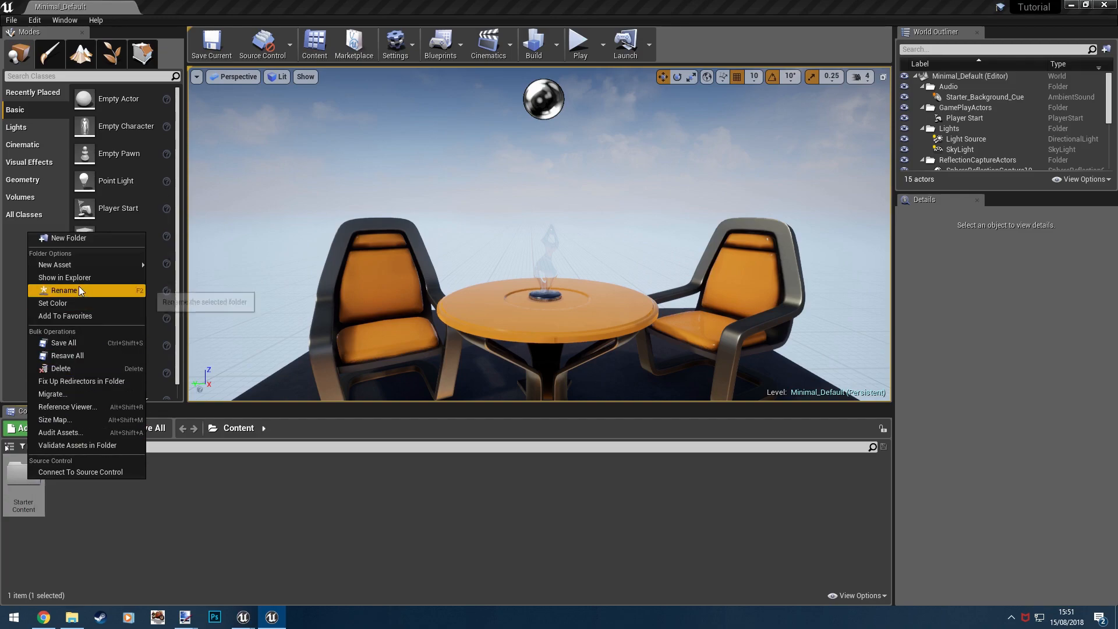
left_click(61, 368)
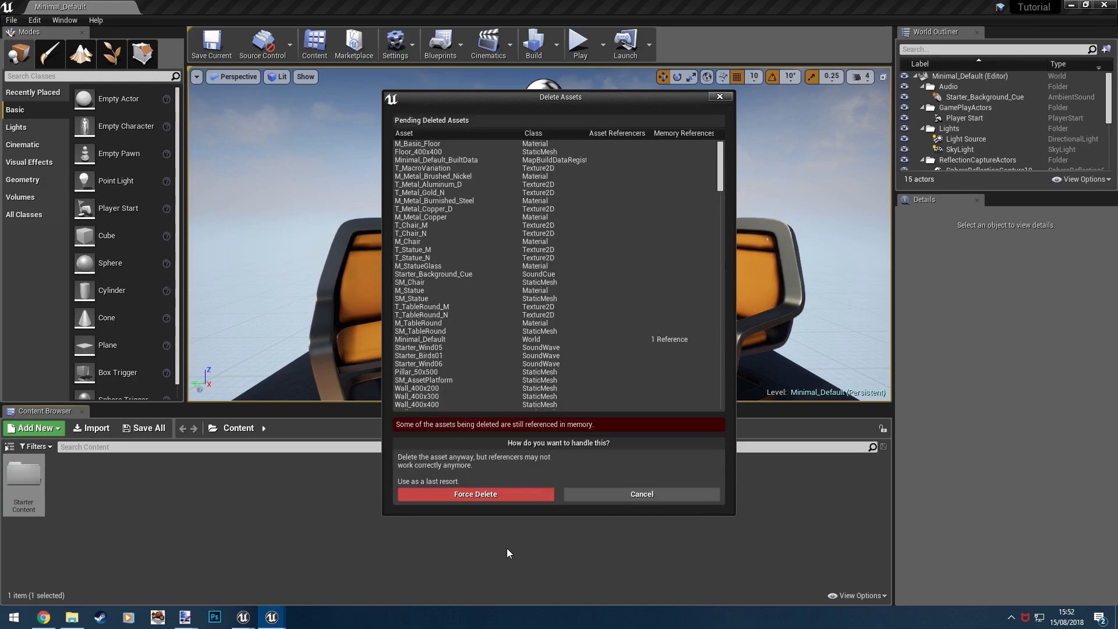
left_click(488, 496)
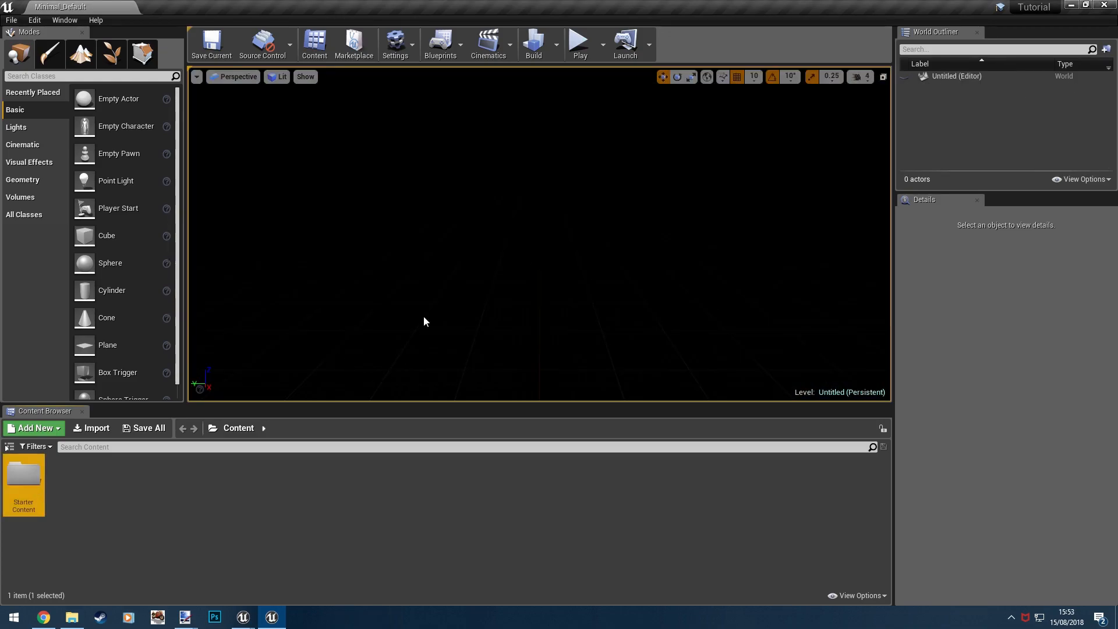
- Delete the leftover Starter Content folder from the project's Content folder
right_click(199, 309)
left_click(266, 532)
left_click(35, 504)
key("Delete")
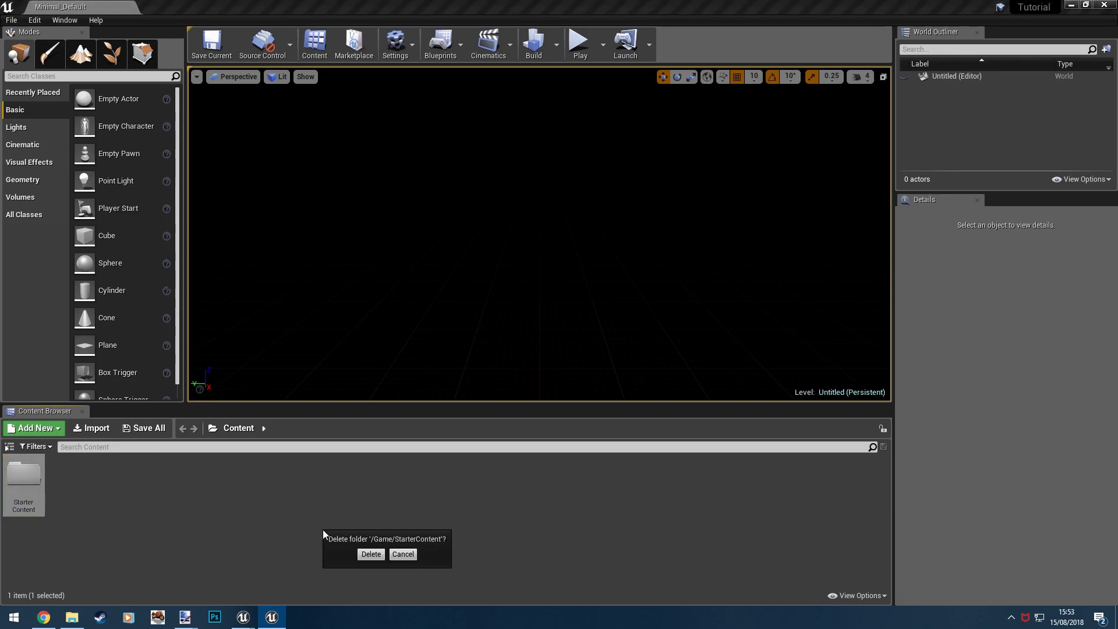
left_click(365, 557)
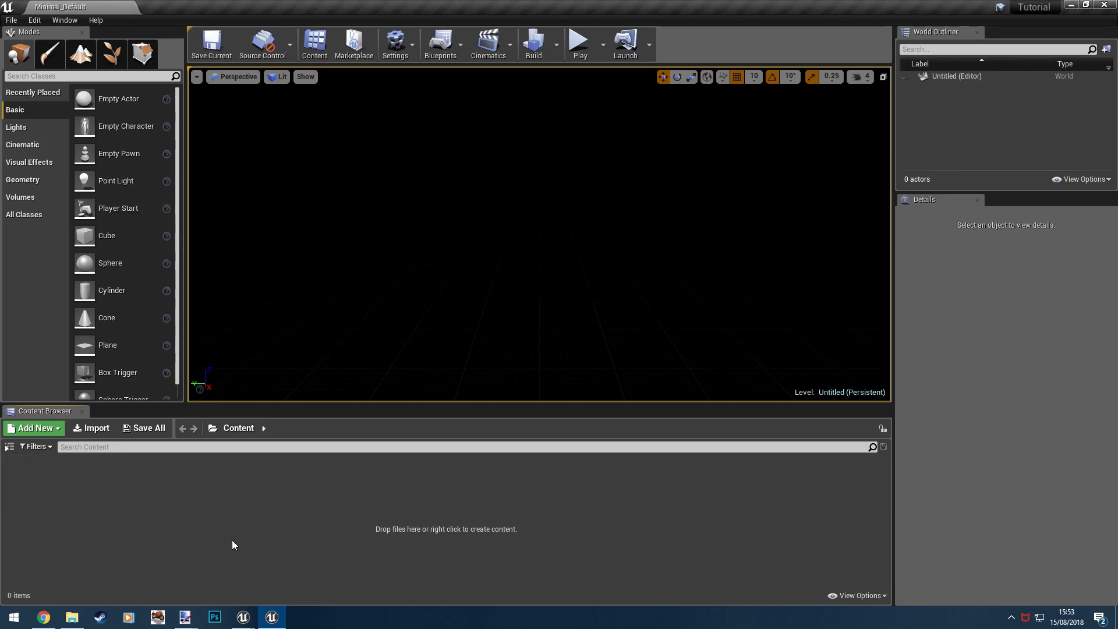
- Import helmet_818_d.tga, livery010_d.tga and suit_818_d.tga from the Textures folder into the project's Content folder
mouse_move(65, 619)
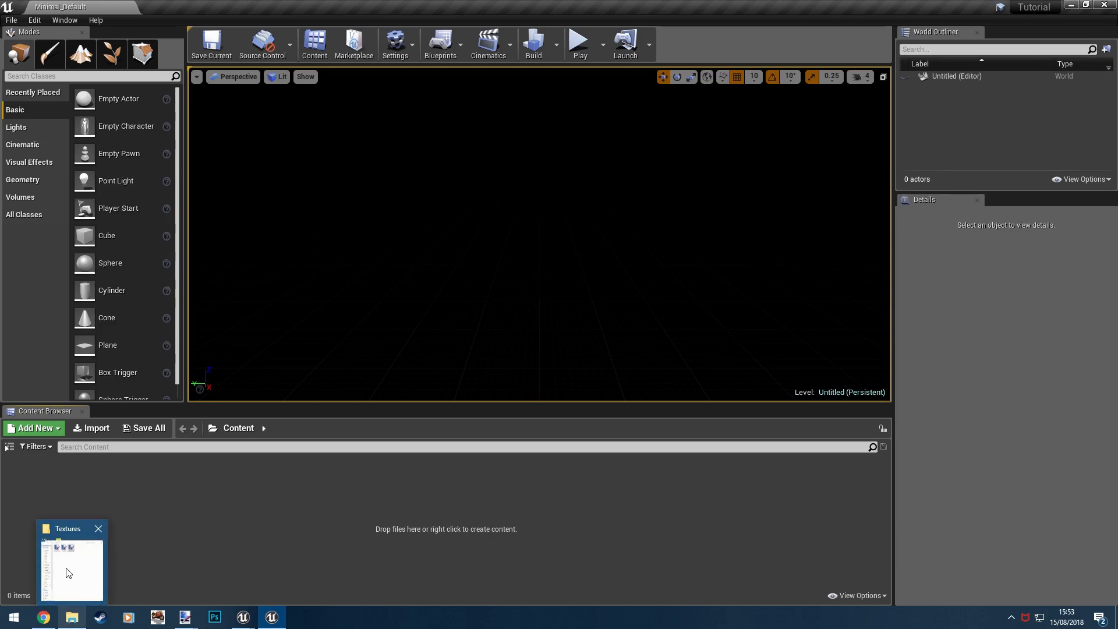
mouse_move(68, 573)
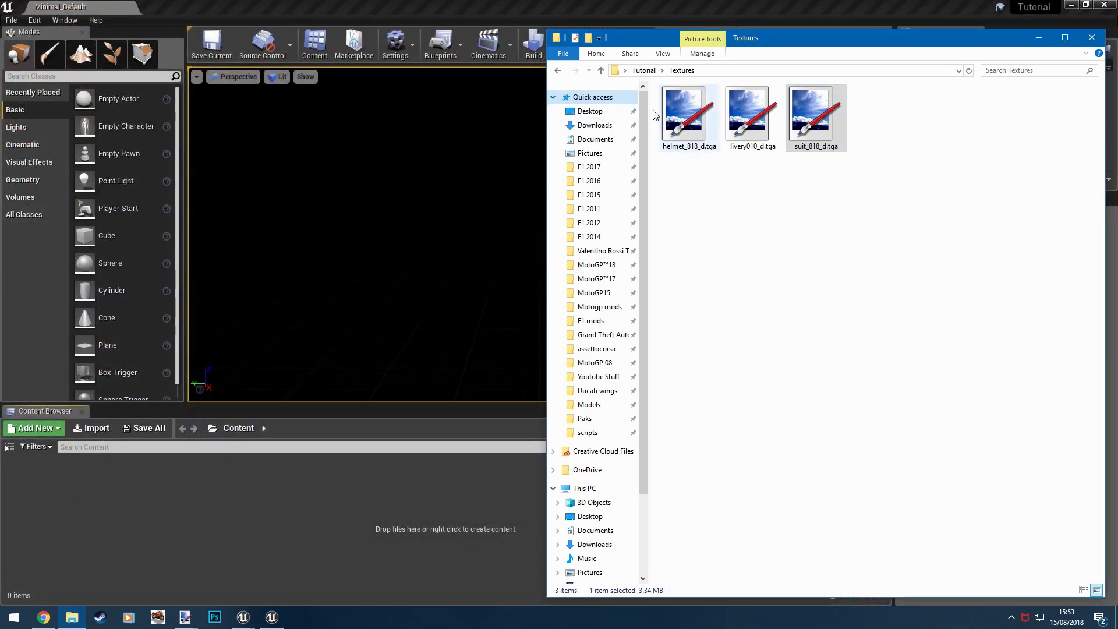
left_click_drag(903, 188, 683, 87)
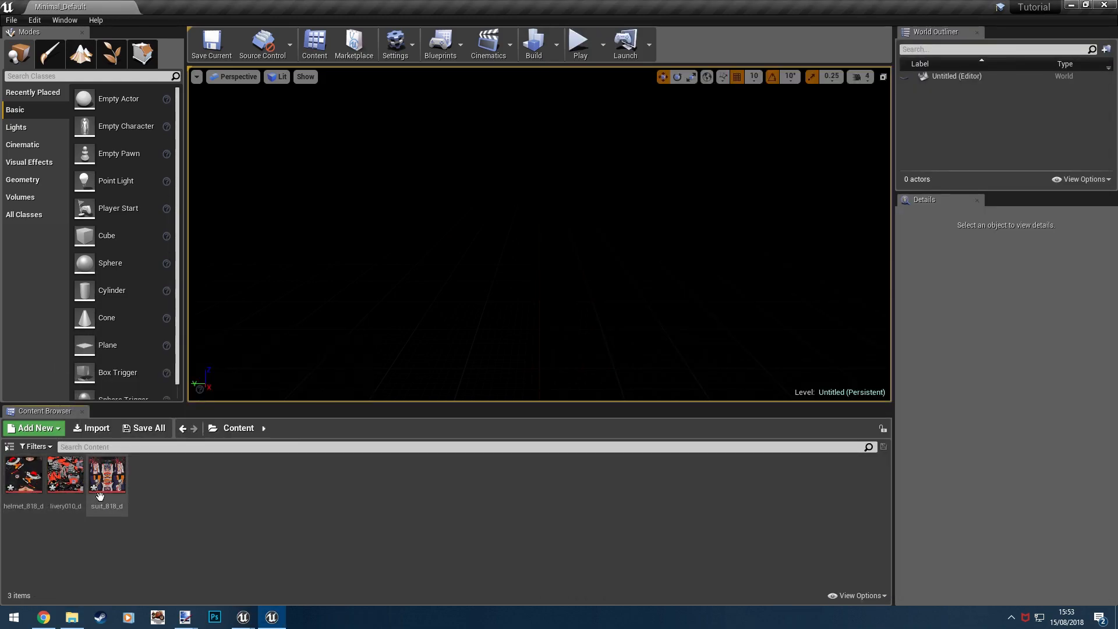
- Inspect the imported livery010_d and helmet_818_d textures in the texture editor and close each one
double_click(65, 475)
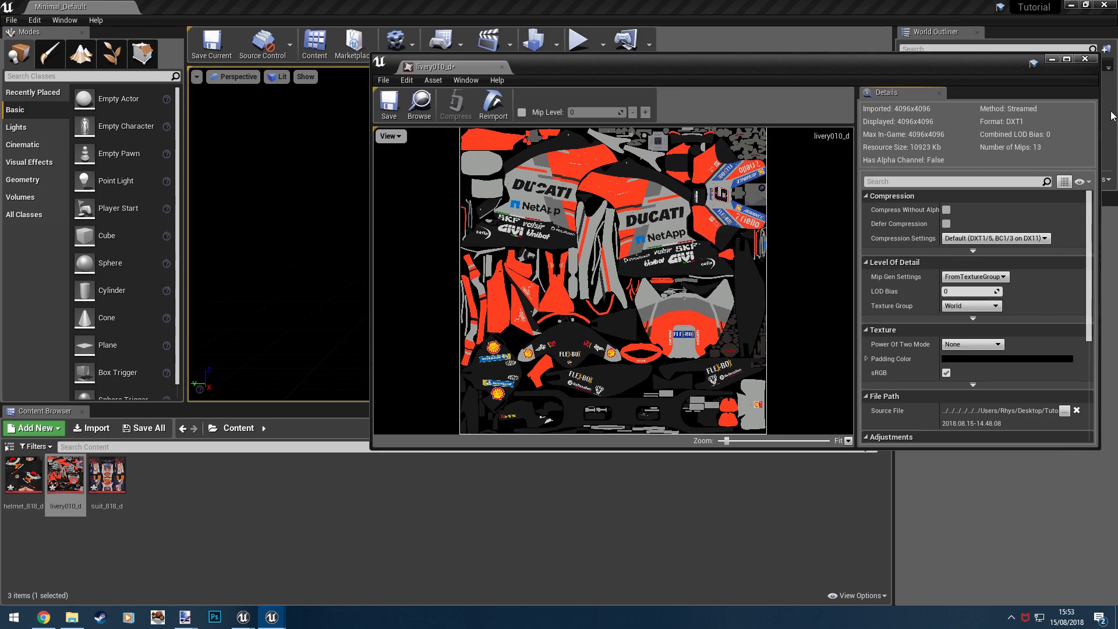
left_click(1085, 60)
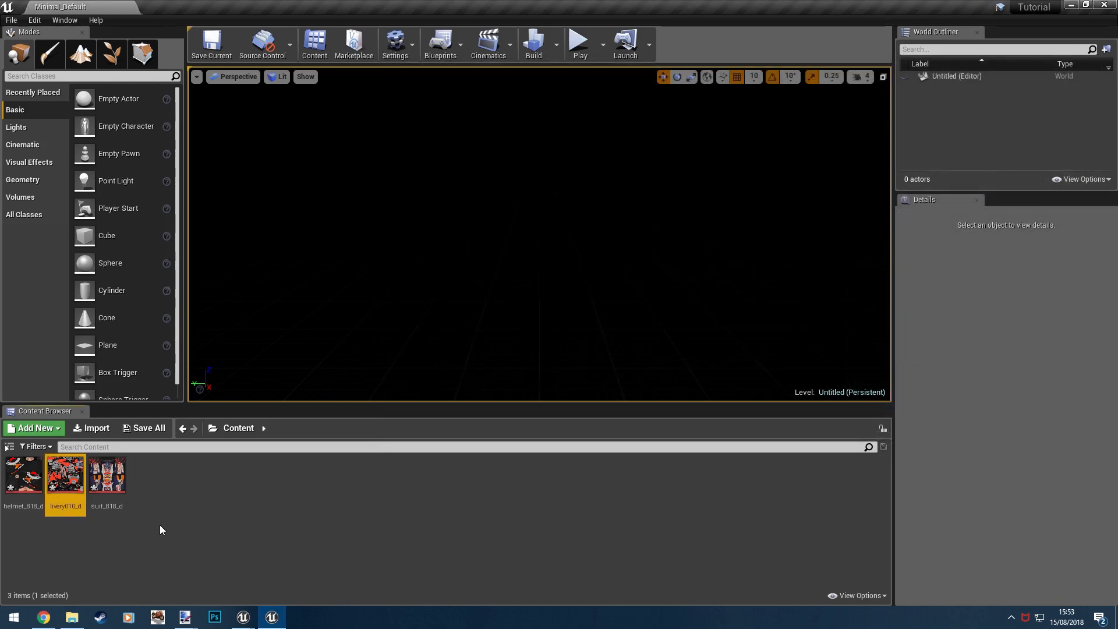
double_click(24, 475)
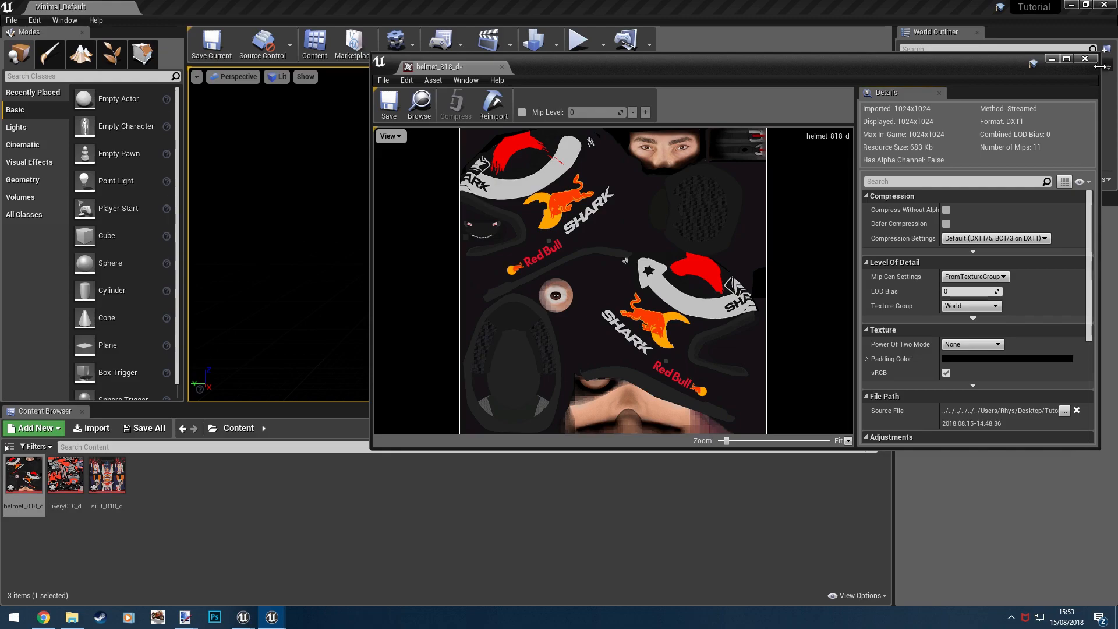
left_click(1086, 59)
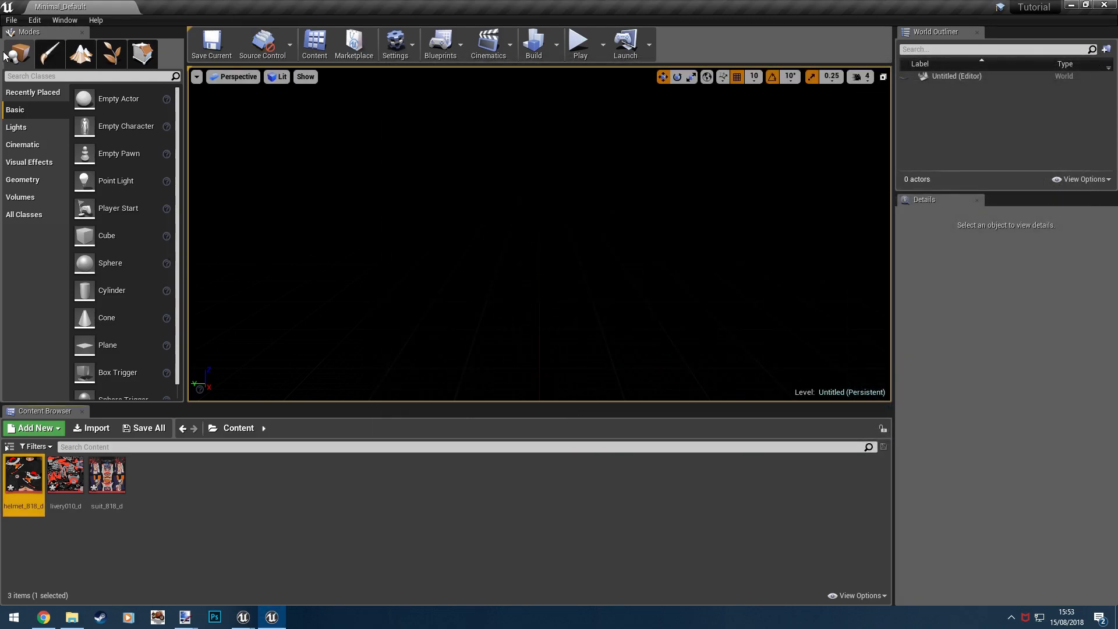
- Save all project assets and cook the content for Windows
left_click(9, 19)
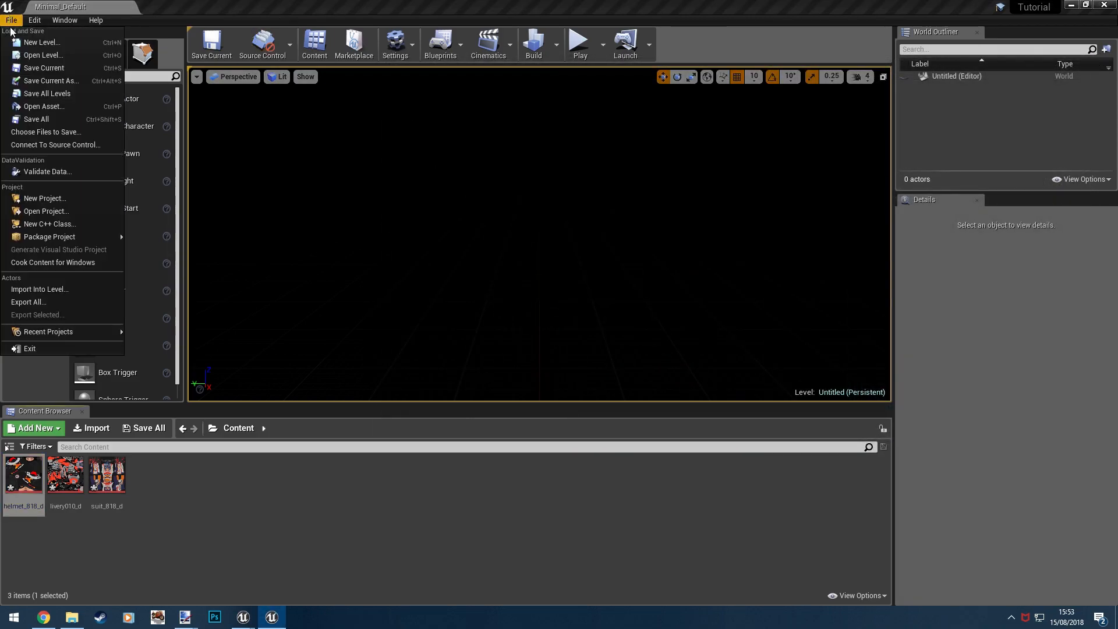
left_click(78, 120)
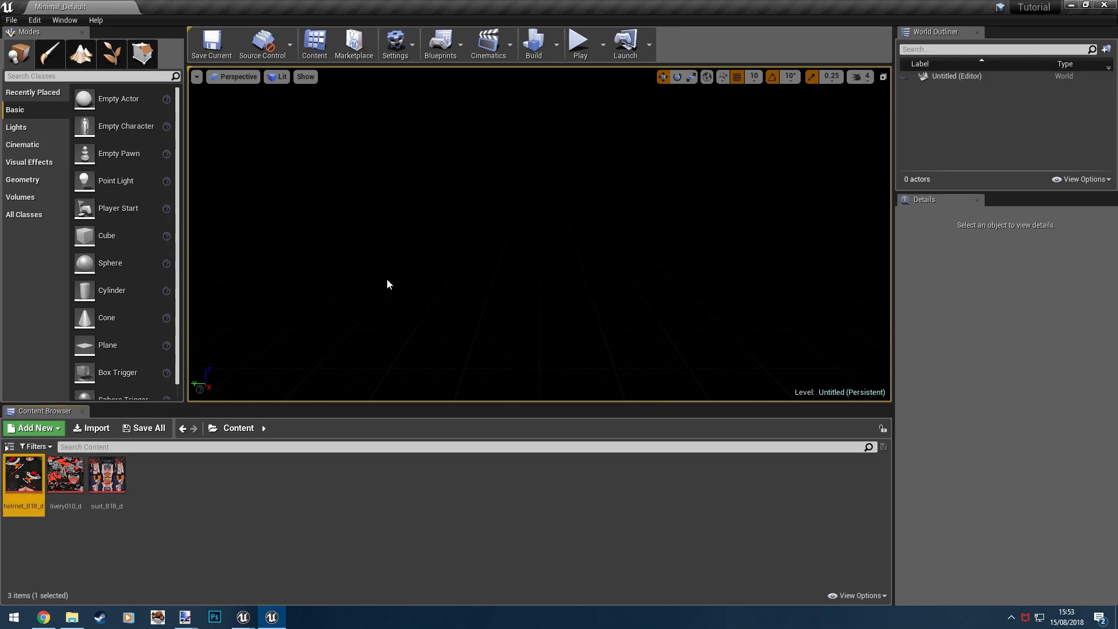
left_click(13, 20)
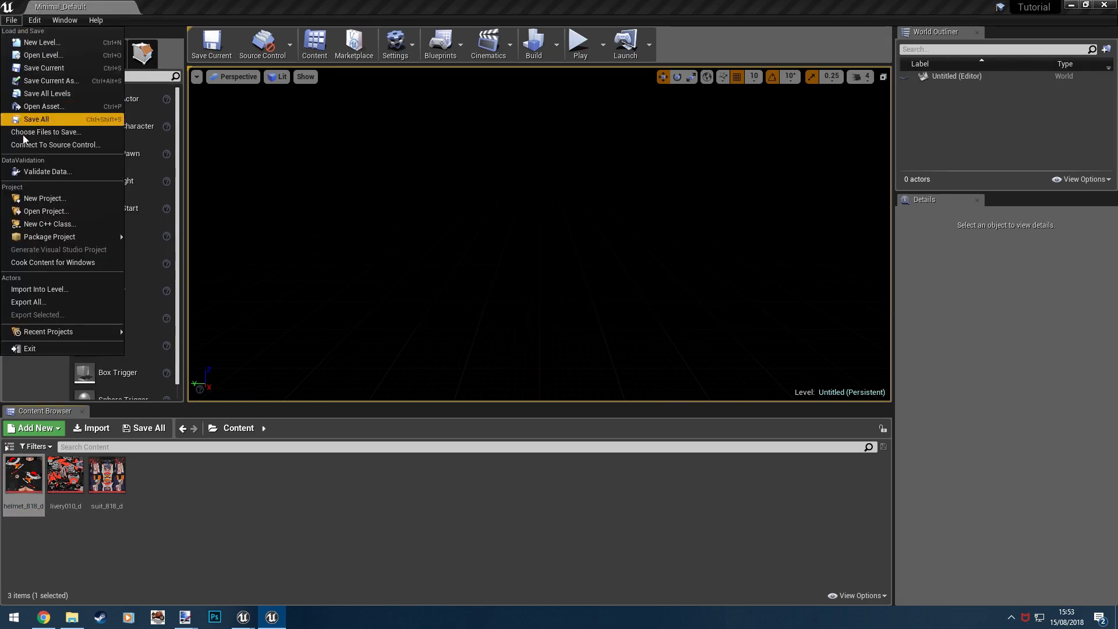
left_click(55, 261)
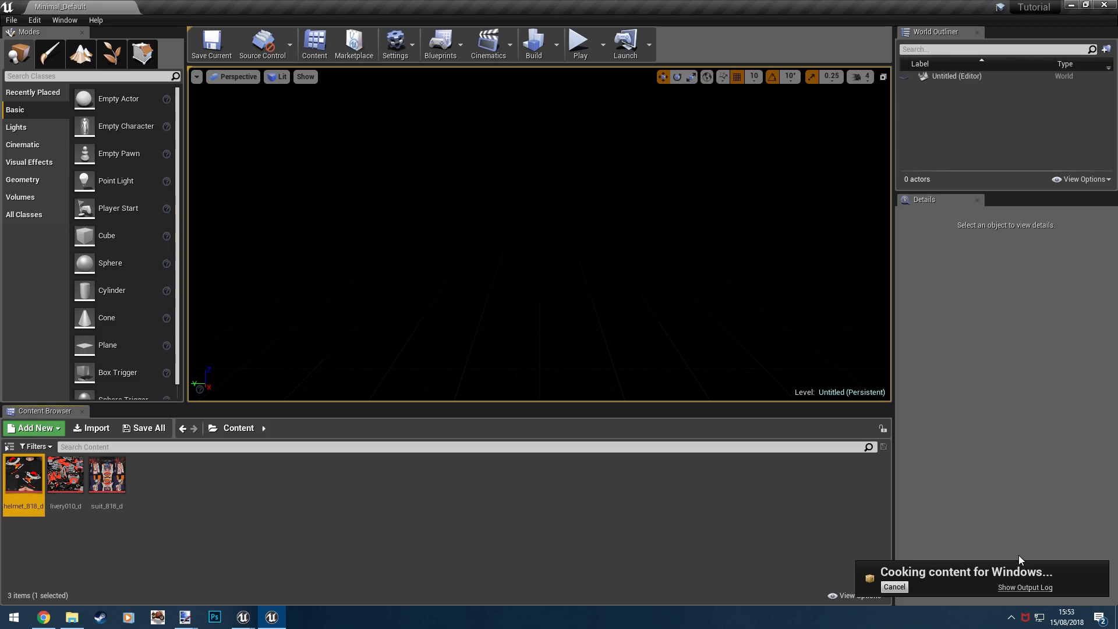
- Minimize the Unreal Editor once cooking finishes and open the Import in game folder inside the Tutorial folder
mouse_move(74, 477)
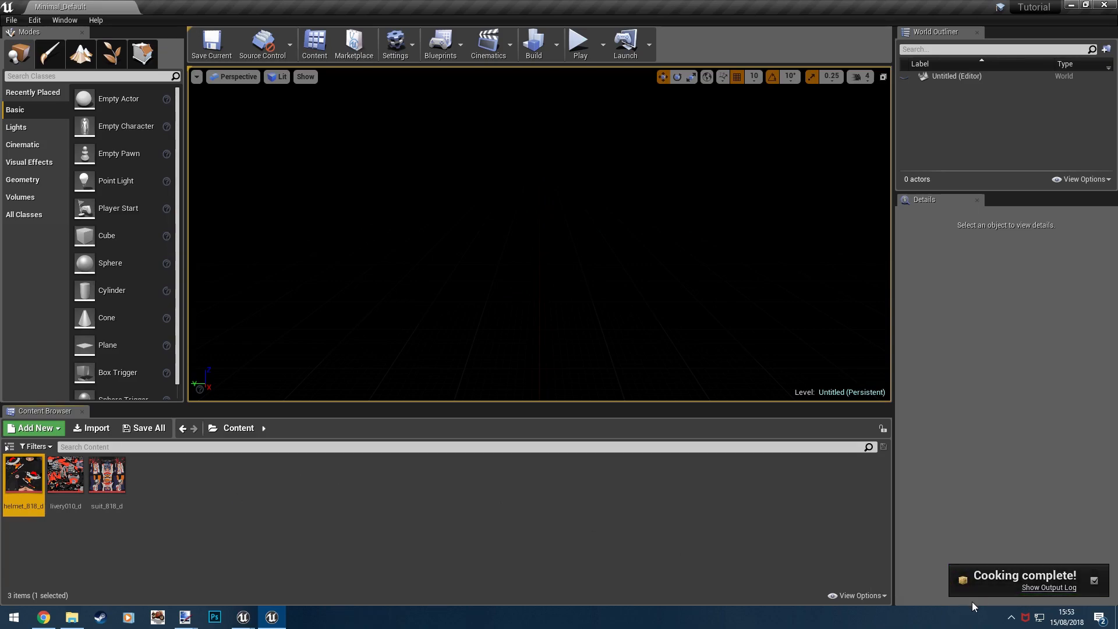
left_click(1074, 6)
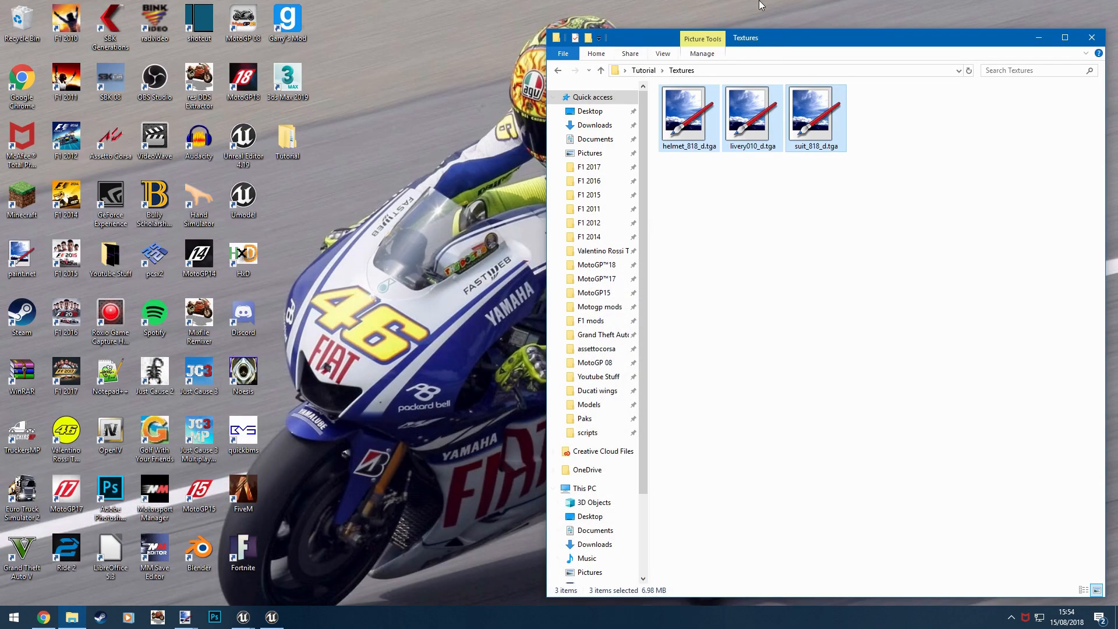
left_click_drag(767, 46, 772, 43)
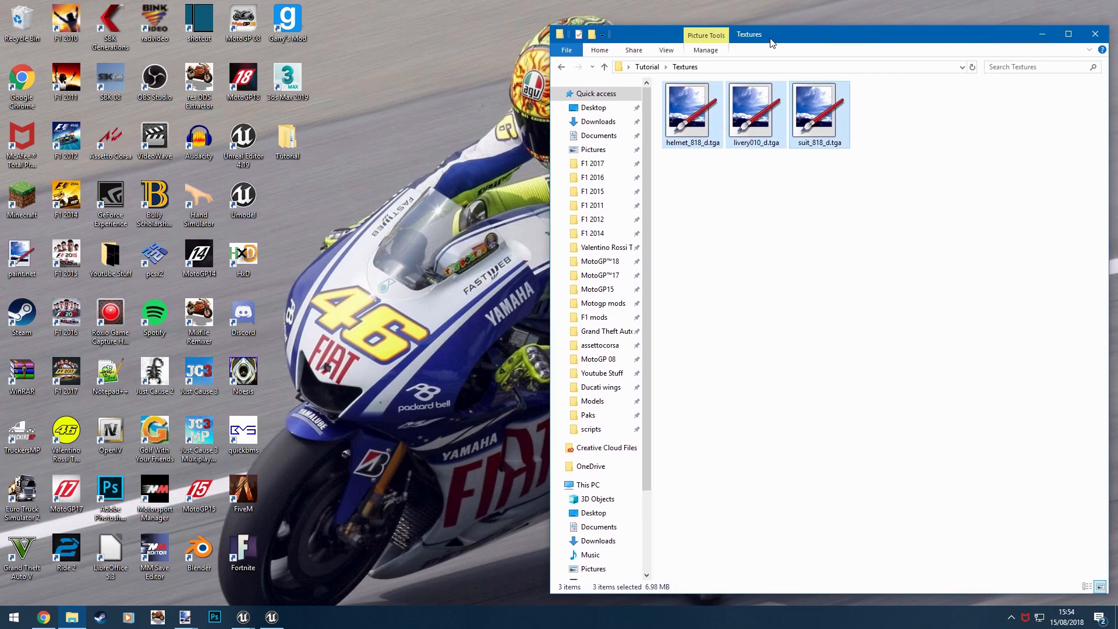
left_click(651, 67)
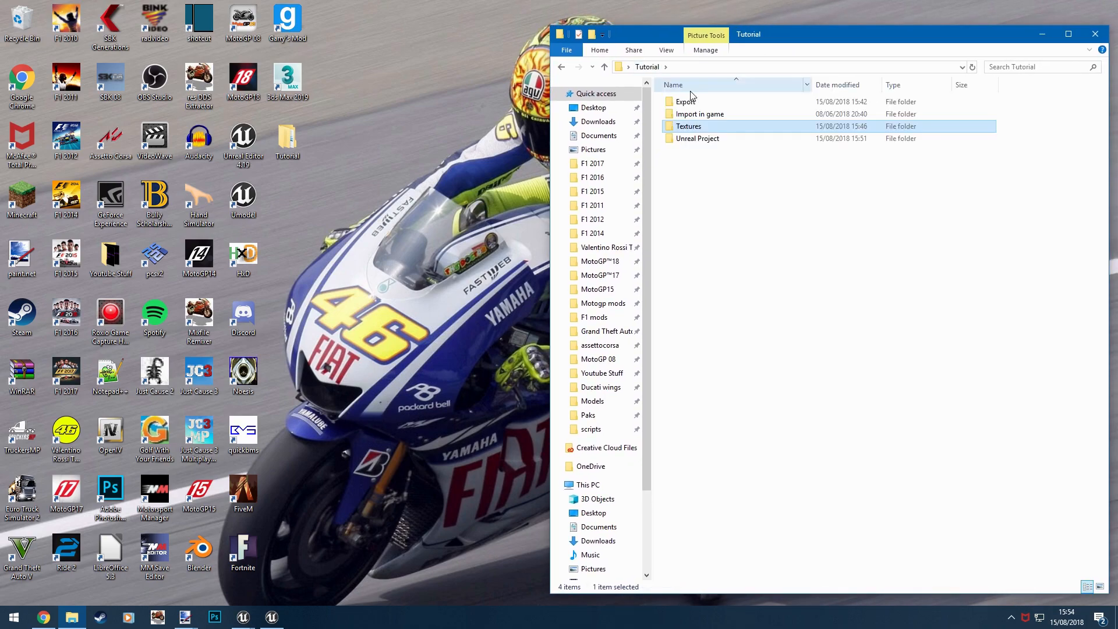
double_click(711, 116)
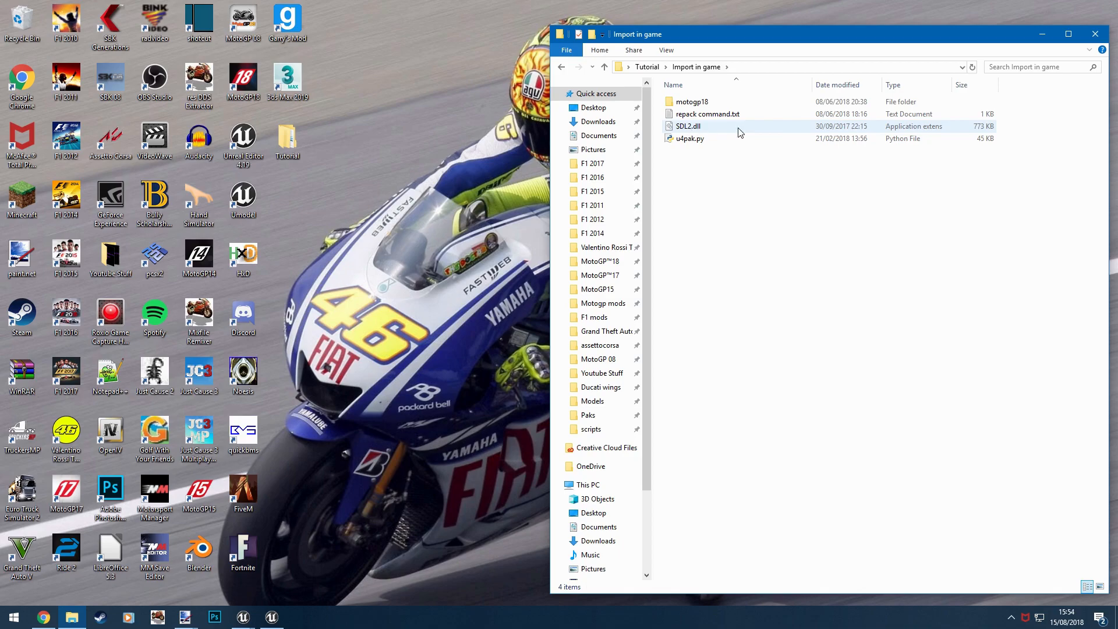
- Review the u4pak.py pack command in repack command.txt and close the file
double_click(709, 115)
left_click_drag(313, 111, 569, 109)
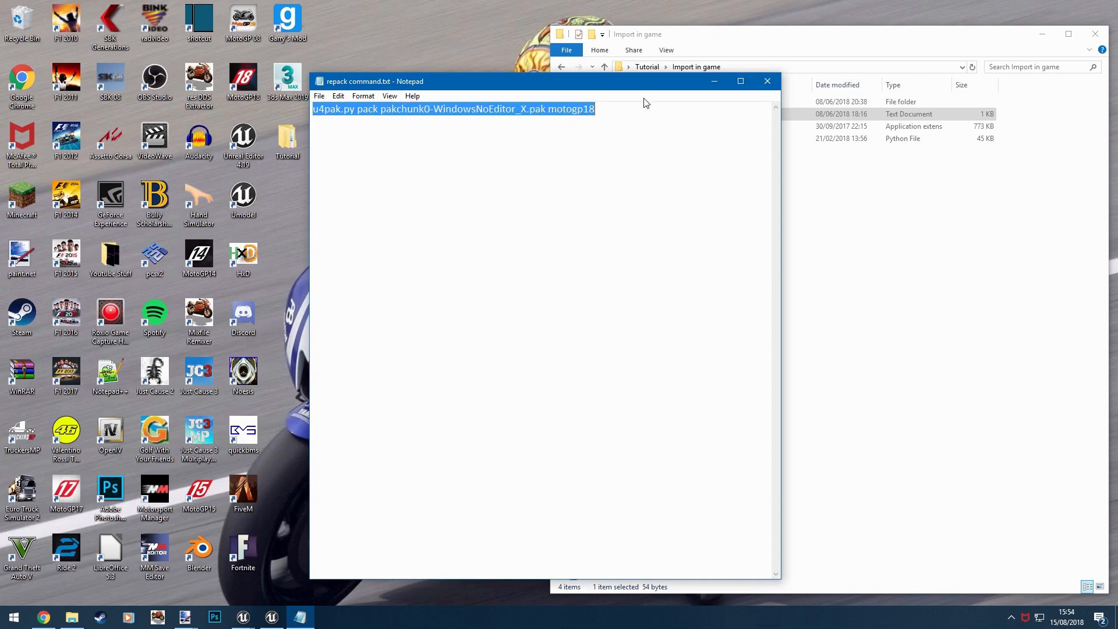
left_click(768, 81)
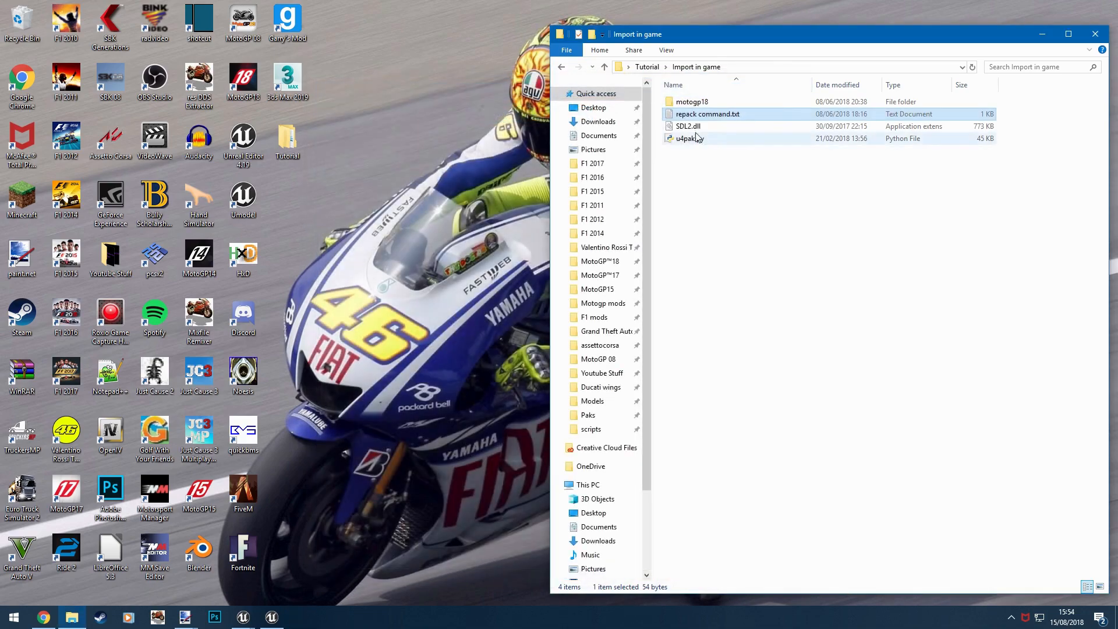
- Open the Content folder inside the motogp18 folder of Import in game
double_click(699, 103)
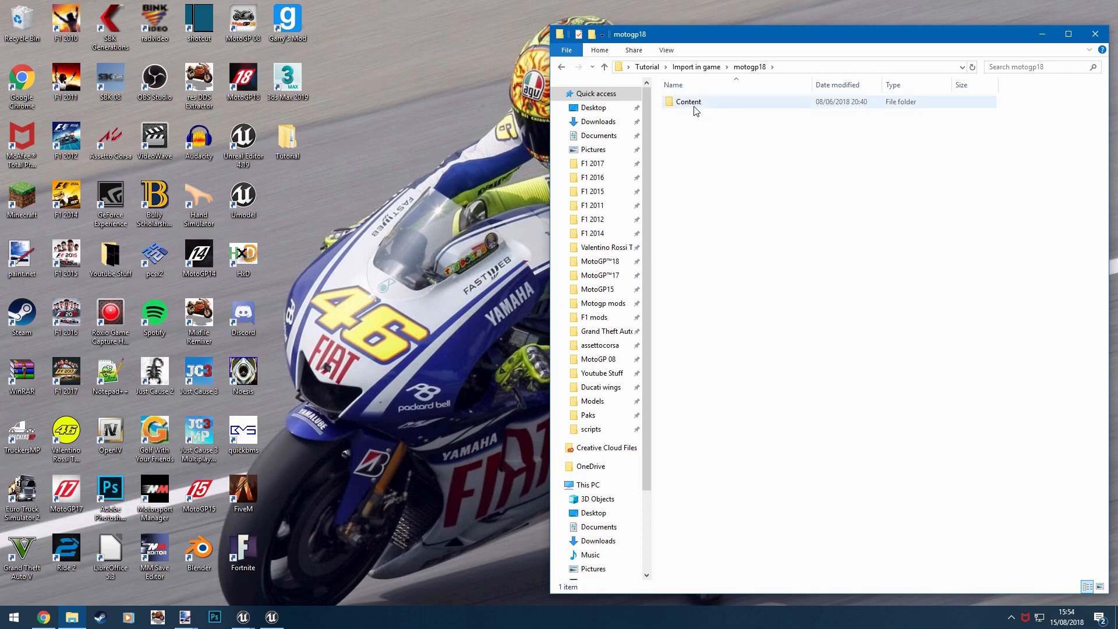
double_click(726, 102)
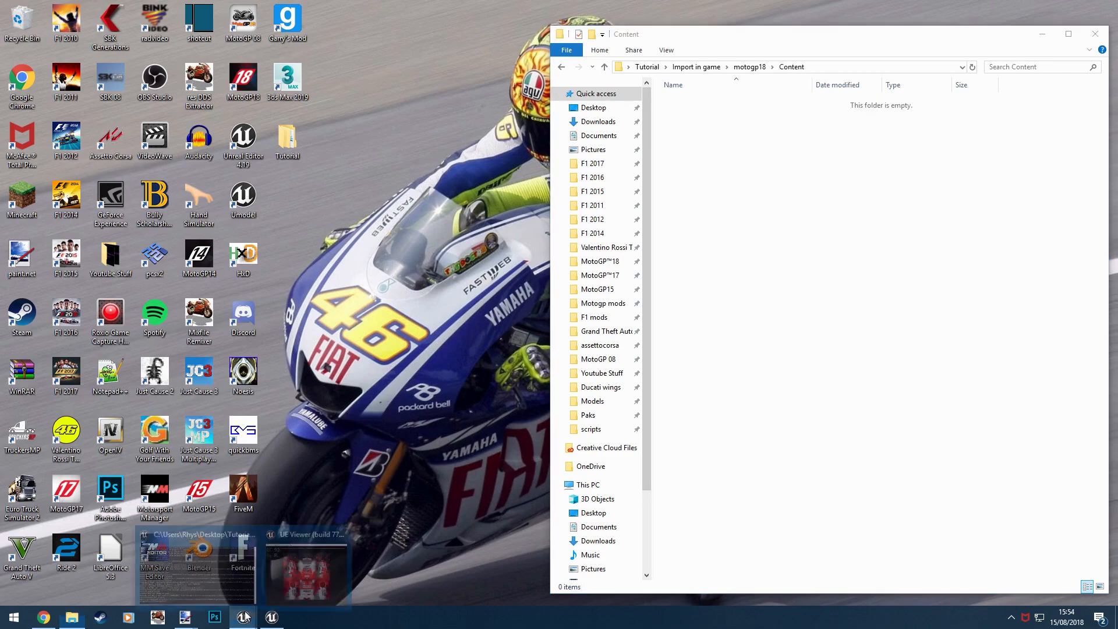
left_click(273, 589)
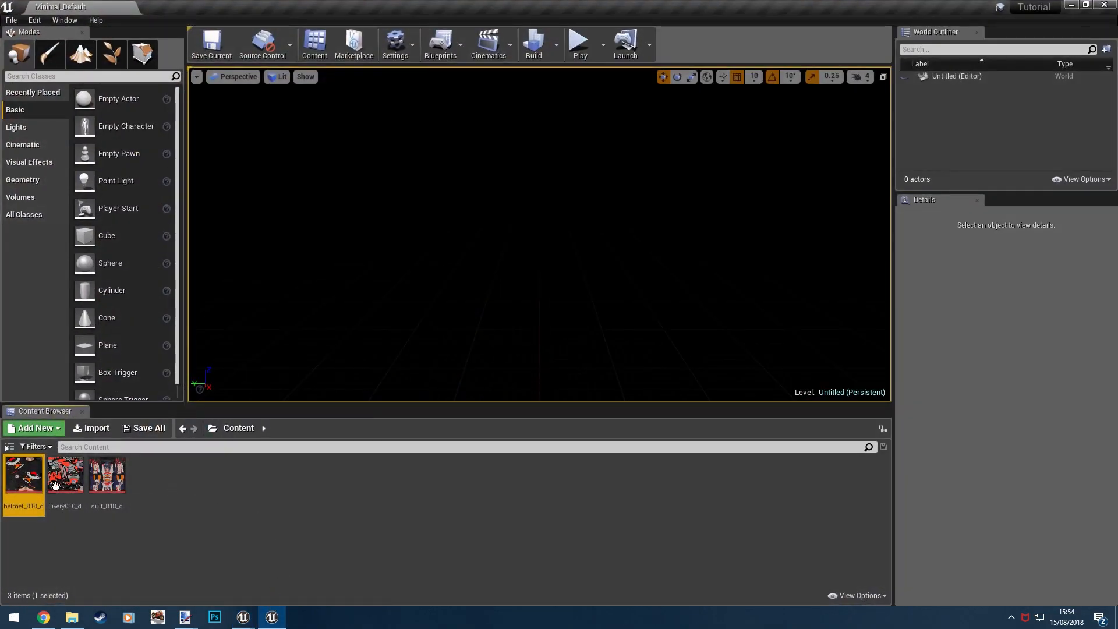
left_click(1071, 6)
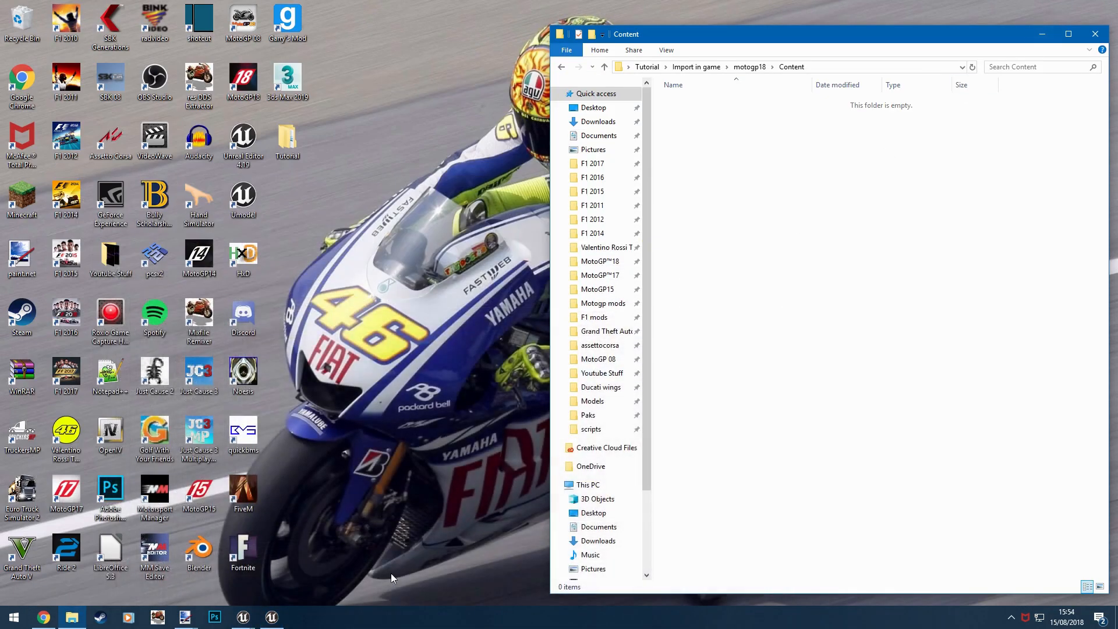
- Switch to UE Viewer and examine the game's package folder structure from assets down to the suit818 textures folder
mouse_move(269, 615)
left_click(269, 581)
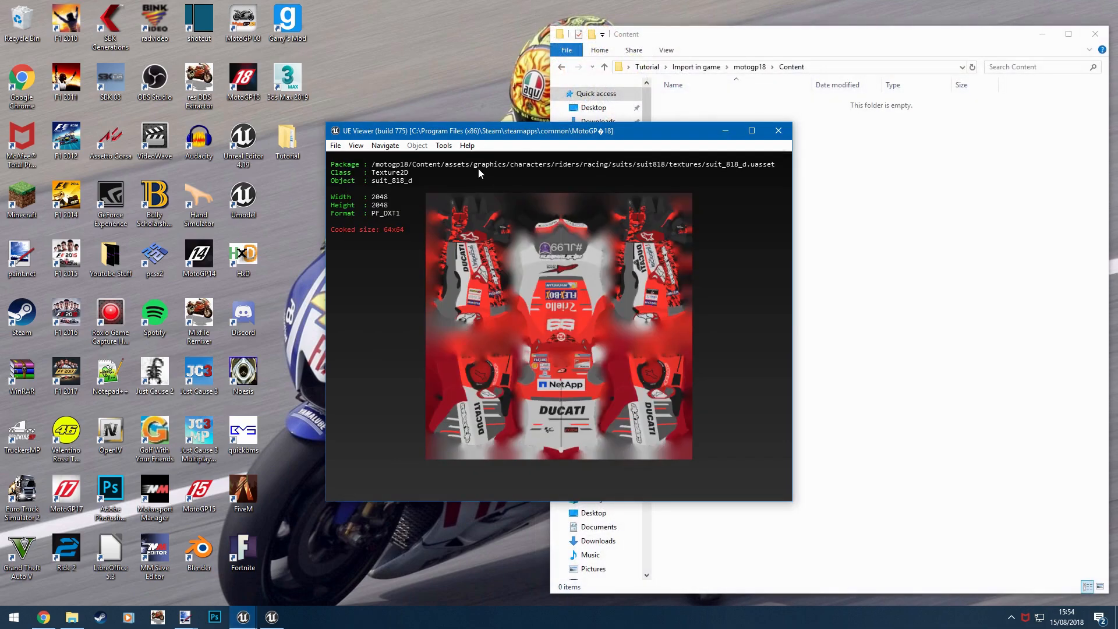
key("o")
scroll(419, 332, "up", 10)
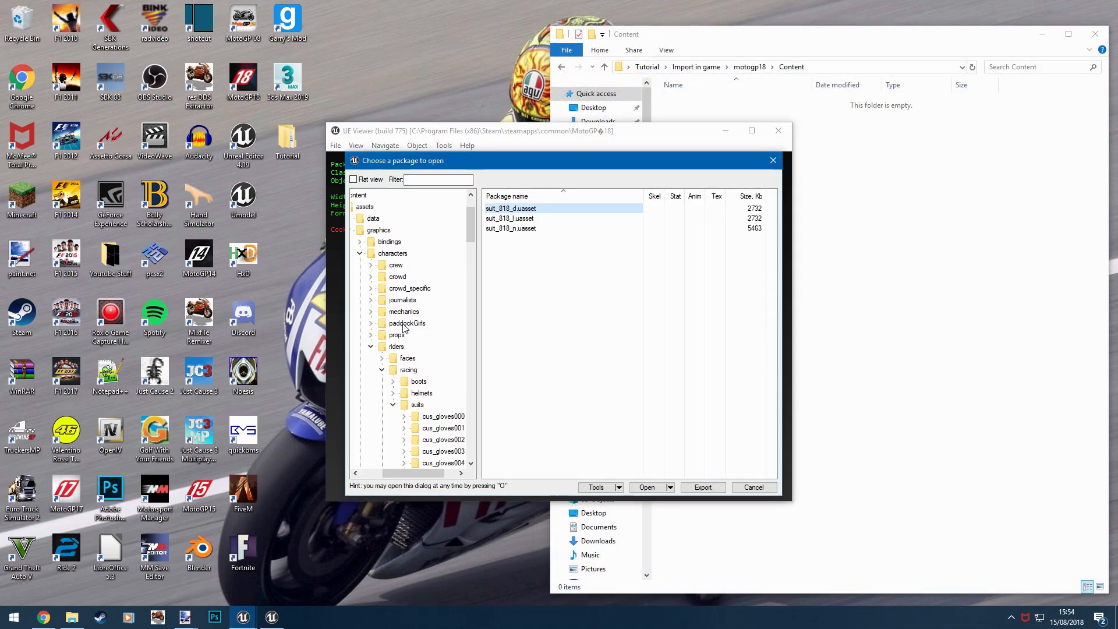
scroll(387, 258, "up", 2)
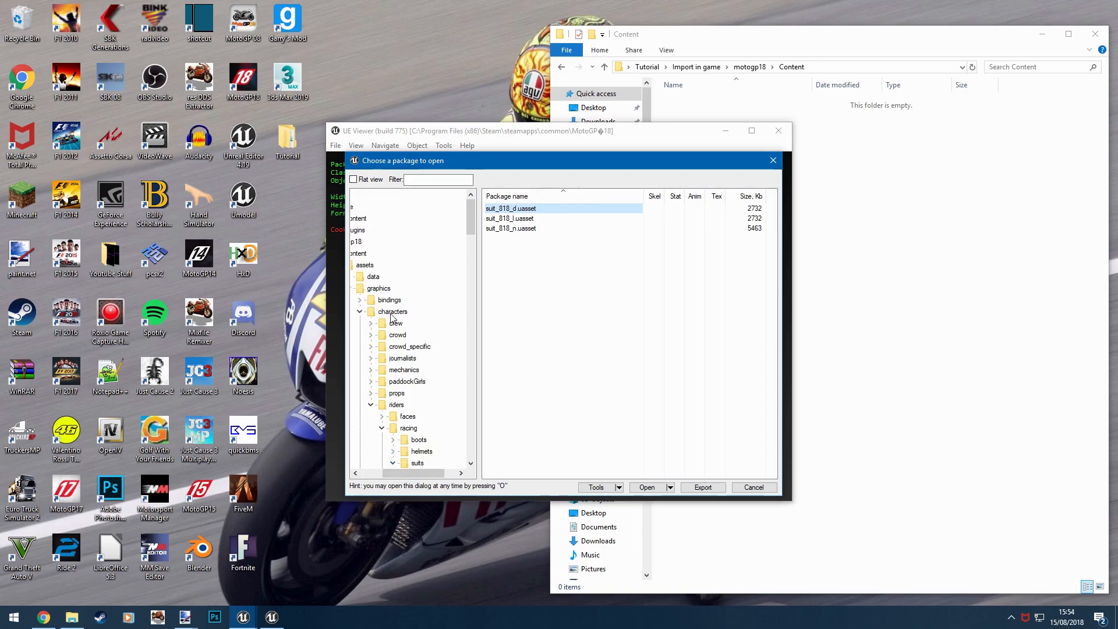
scroll(445, 351, "down", 3)
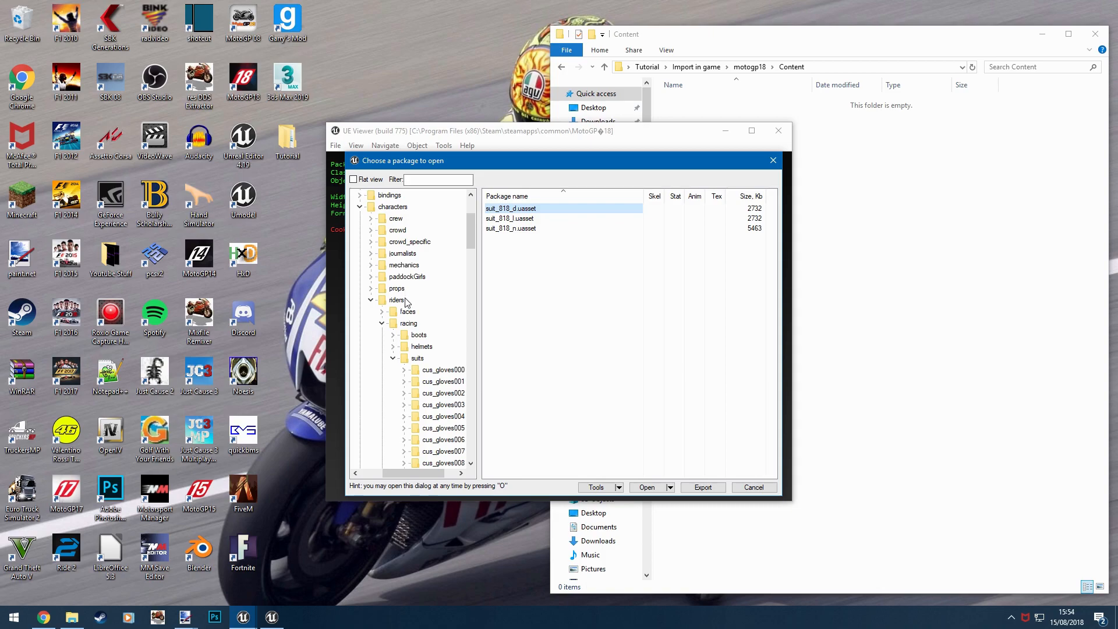
scroll(434, 325, "down", 10)
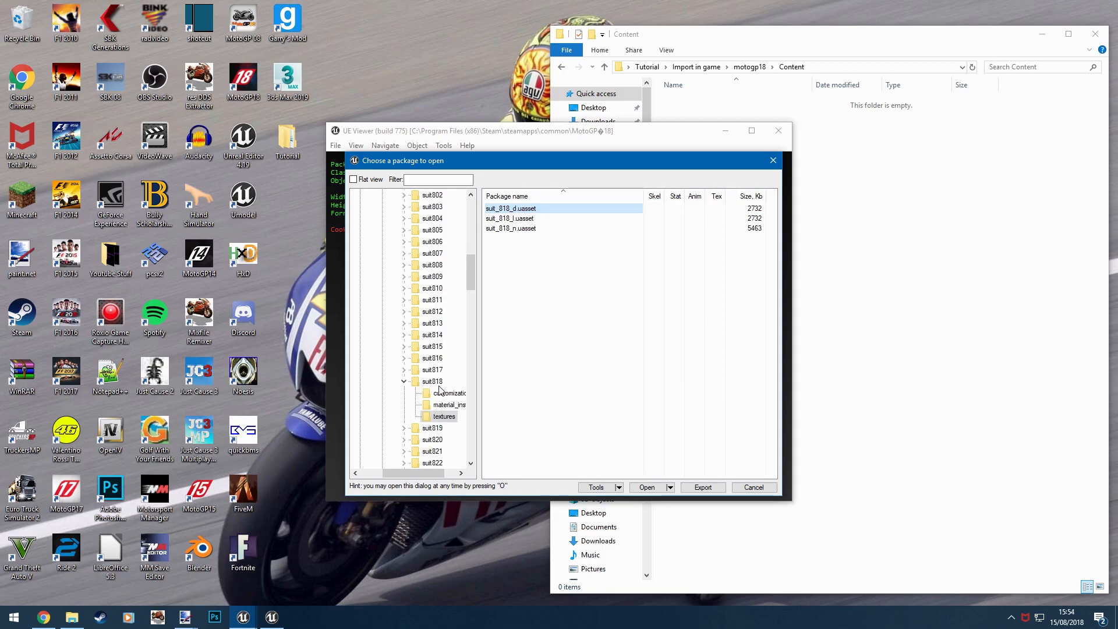
left_click(854, 185)
left_click(511, 144)
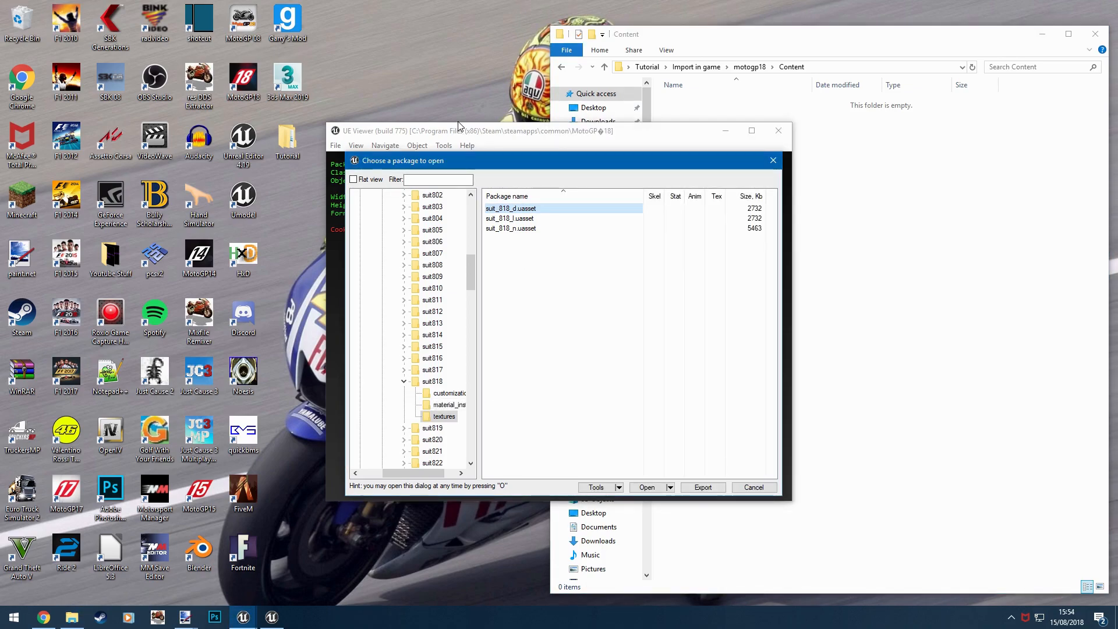
- Copy the assets folder from the UmodelExport folder inside Tutorial's Export folder
left_click(836, 142)
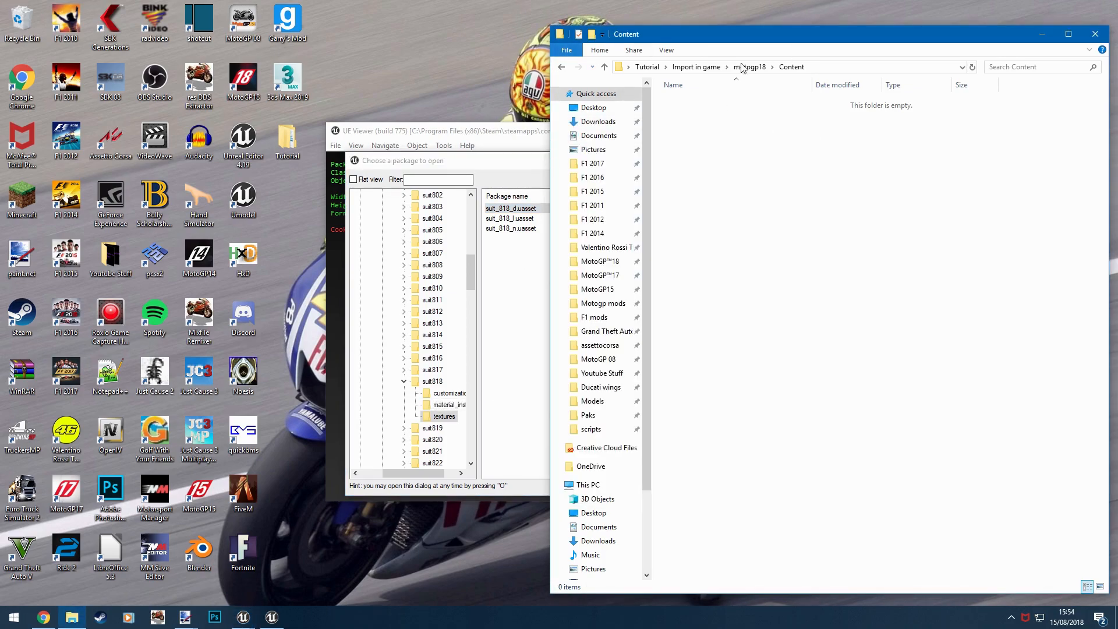
left_click(661, 68)
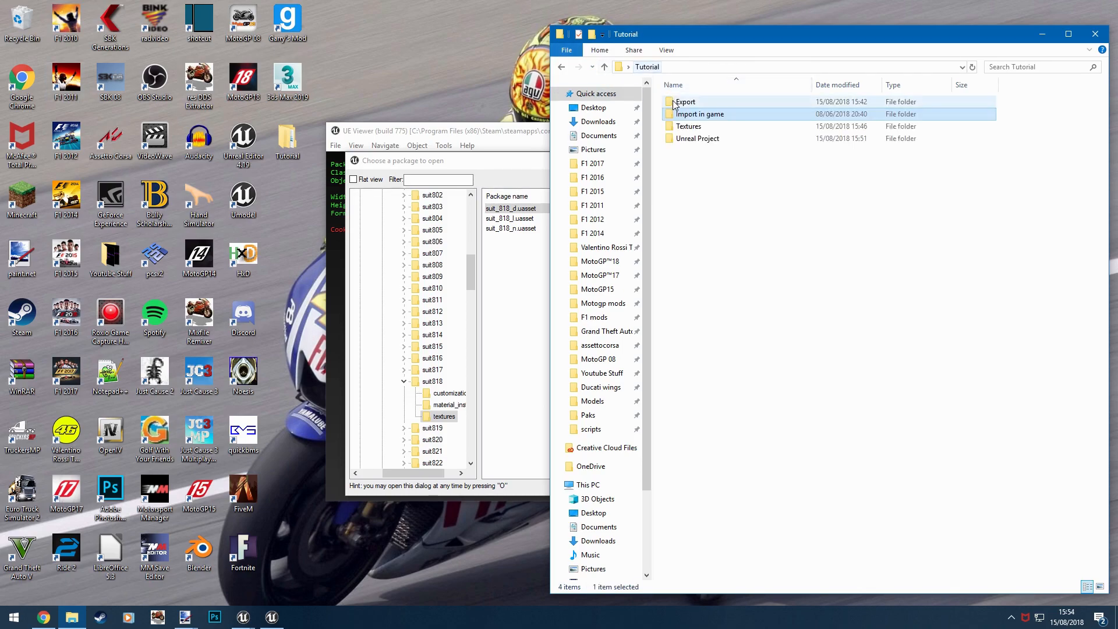
double_click(680, 102)
double_click(684, 104)
left_click(684, 103)
right_click(682, 99)
left_click(710, 320)
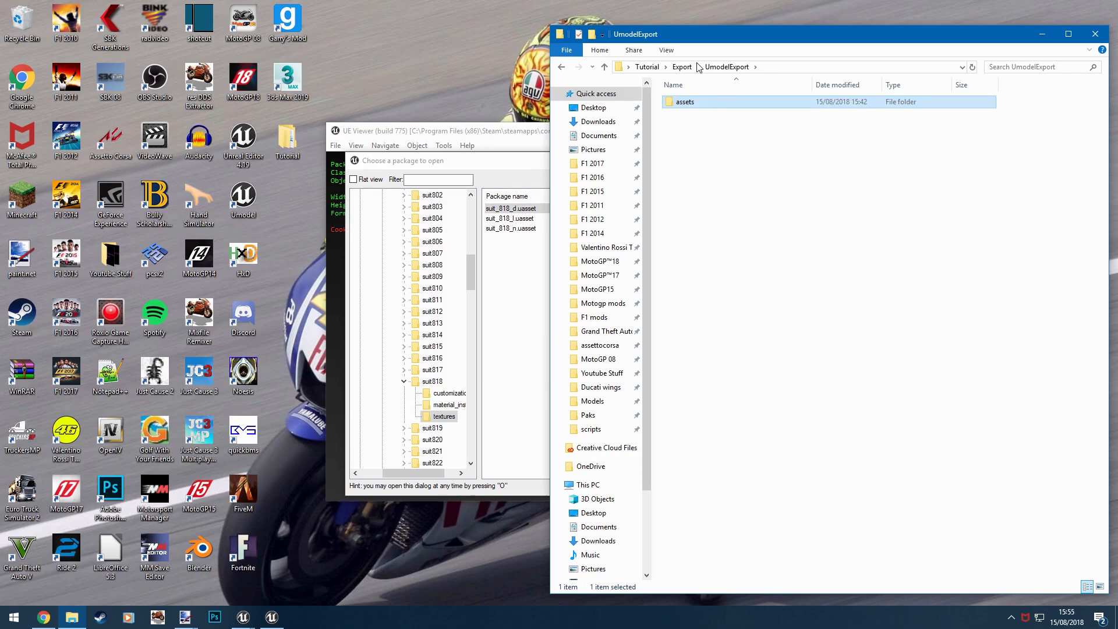
- Paste the assets folder into Import in game > motogp18 > Content
left_click(681, 67)
left_click(647, 67)
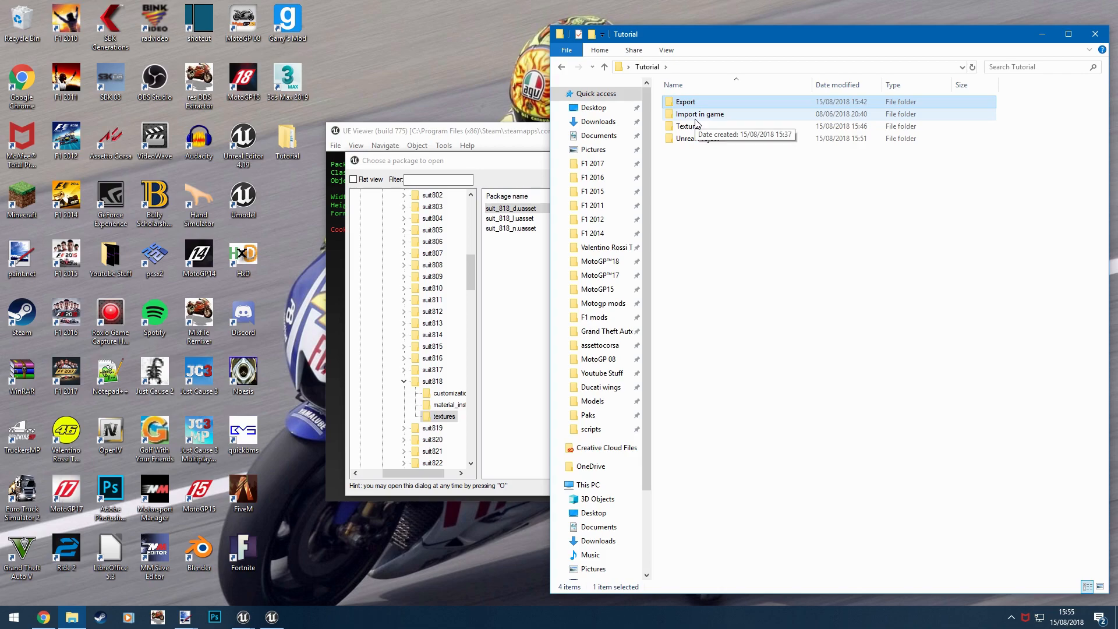
double_click(699, 114)
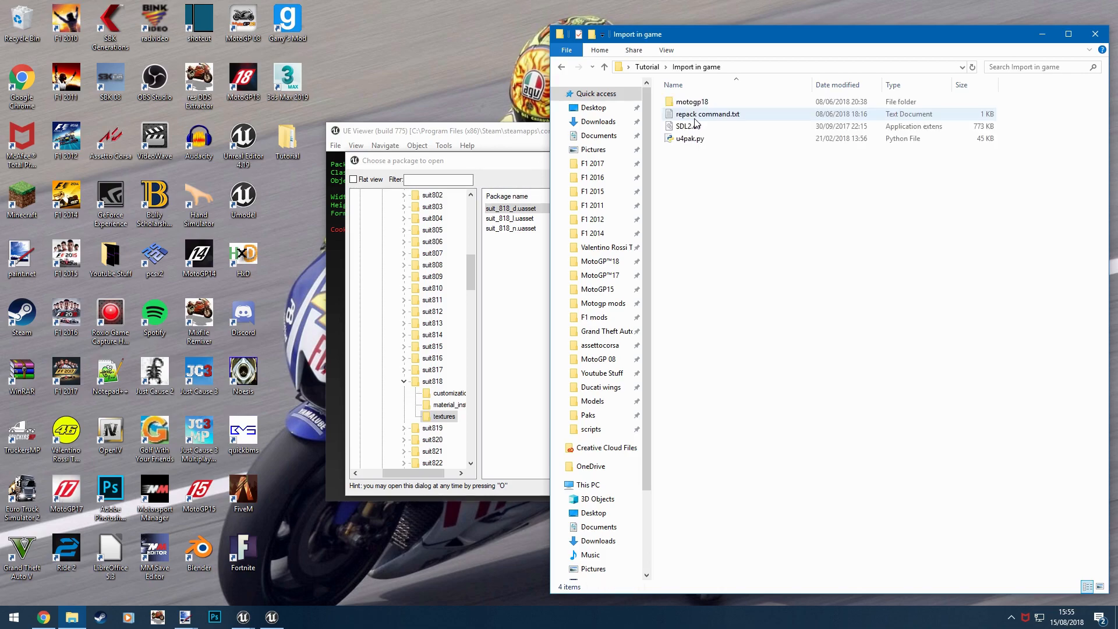
double_click(693, 102)
double_click(718, 109)
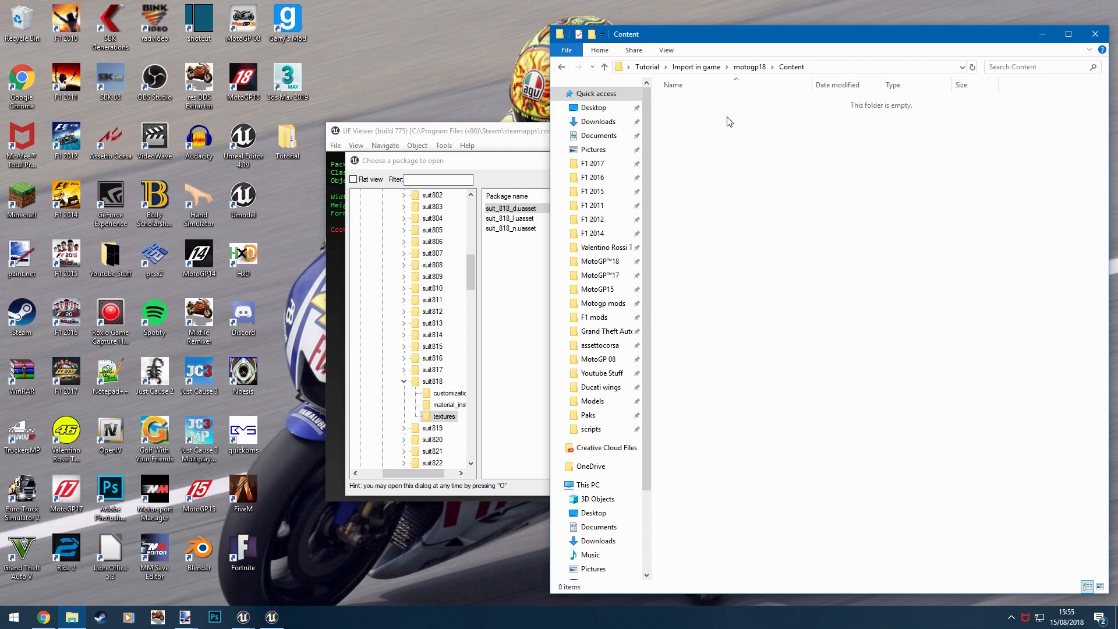
right_click(725, 114)
left_click(757, 201)
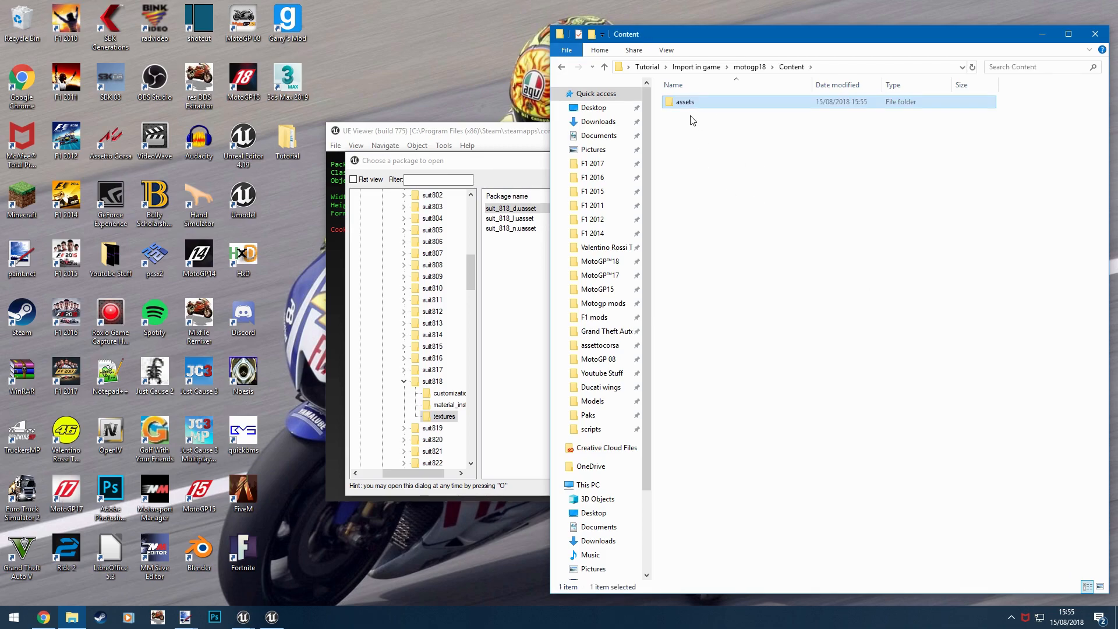
- Open the helmet036 textures folder within the pasted assets, under graphics > characters > riders > racing > helmets
double_click(691, 108)
double_click(691, 107)
double_click(692, 108)
double_click(691, 108)
double_click(691, 108)
double_click(691, 108)
double_click(691, 108)
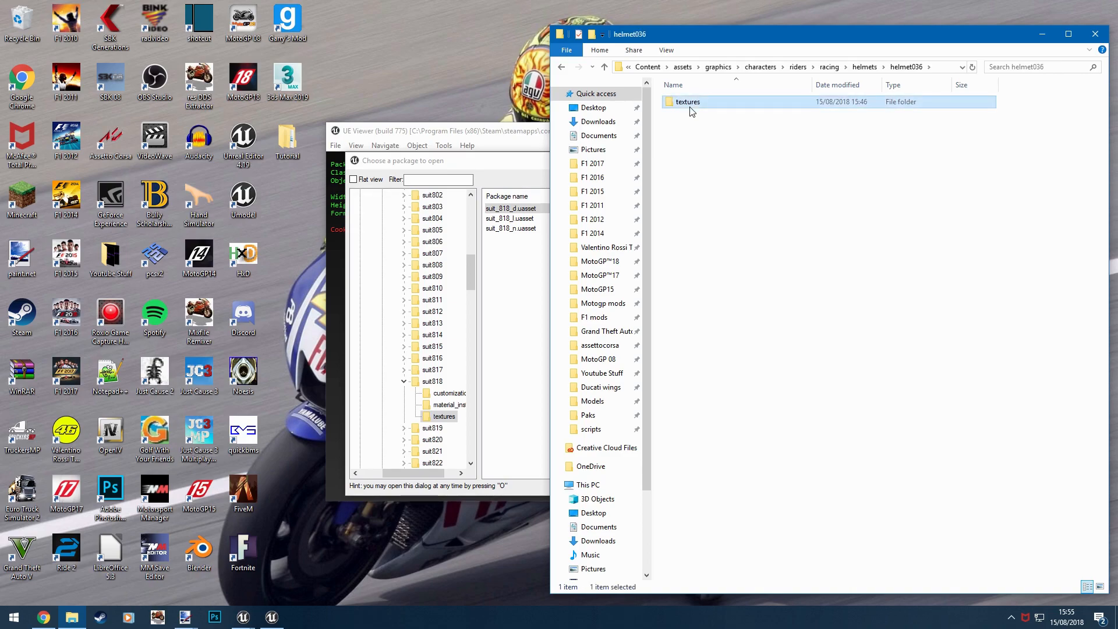
double_click(691, 108)
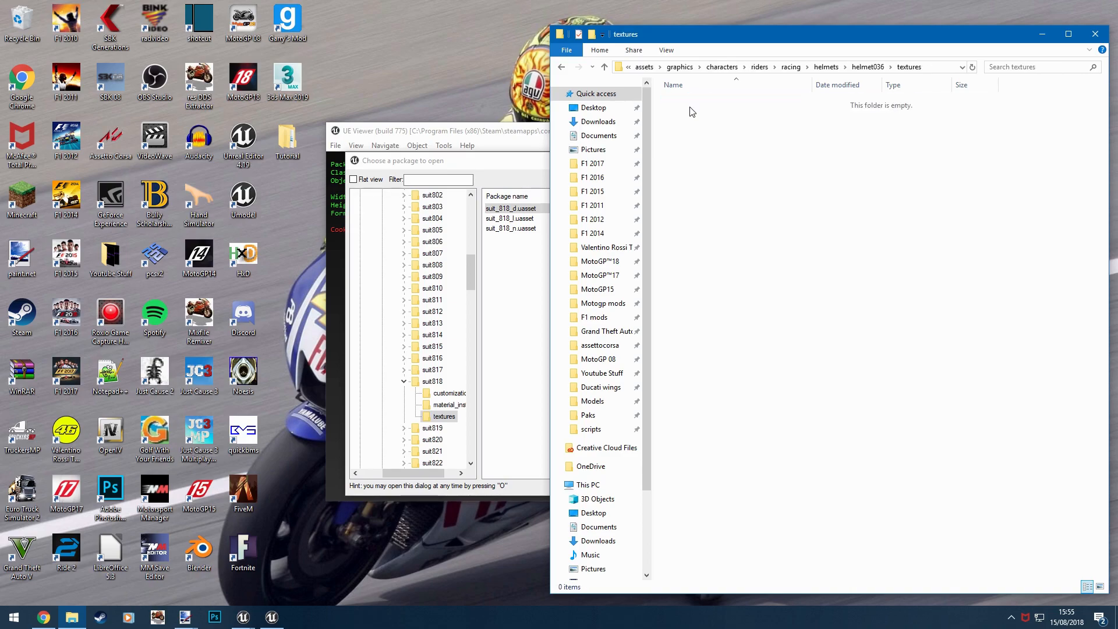
left_click(819, 69)
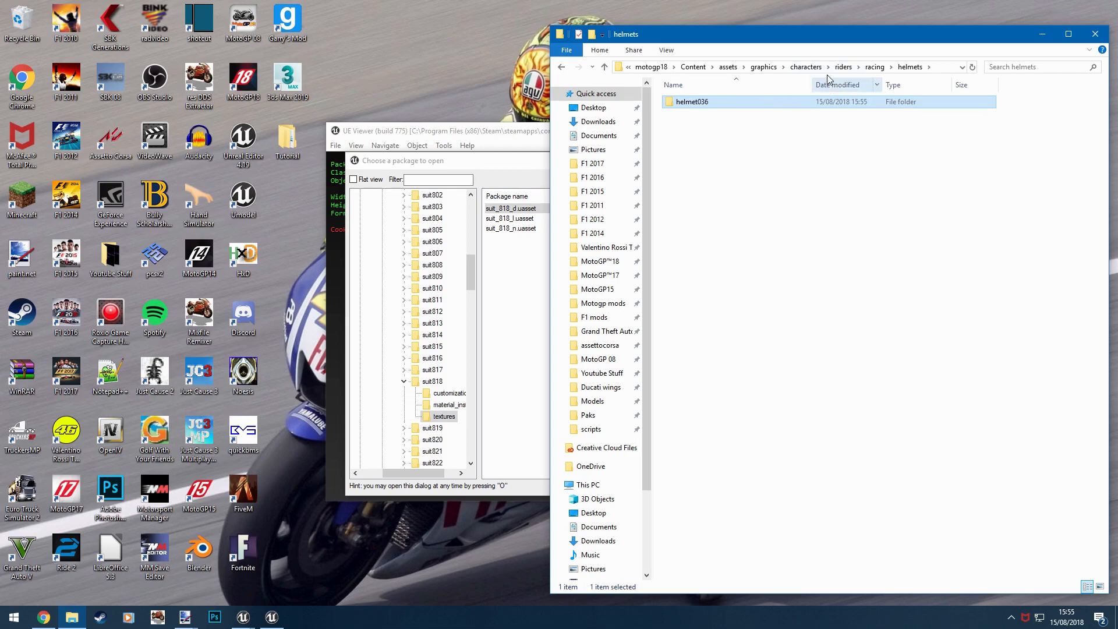
double_click(747, 106)
double_click(732, 105)
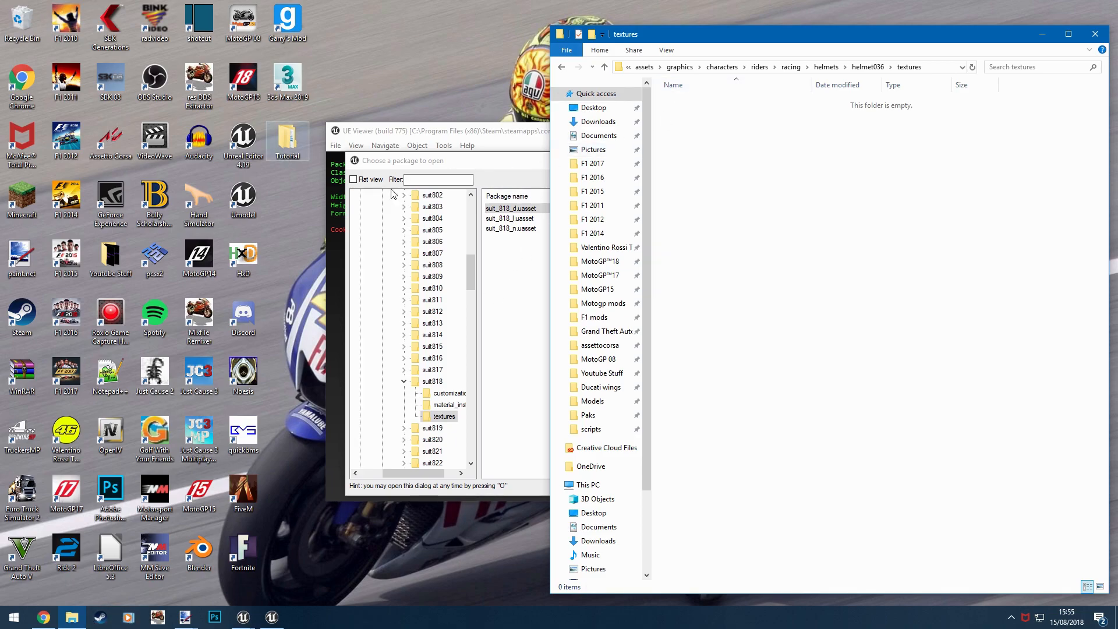
- Open a second file window beside the first, showing the Tutorial project folder inside Unreal Project
double_click(300, 142)
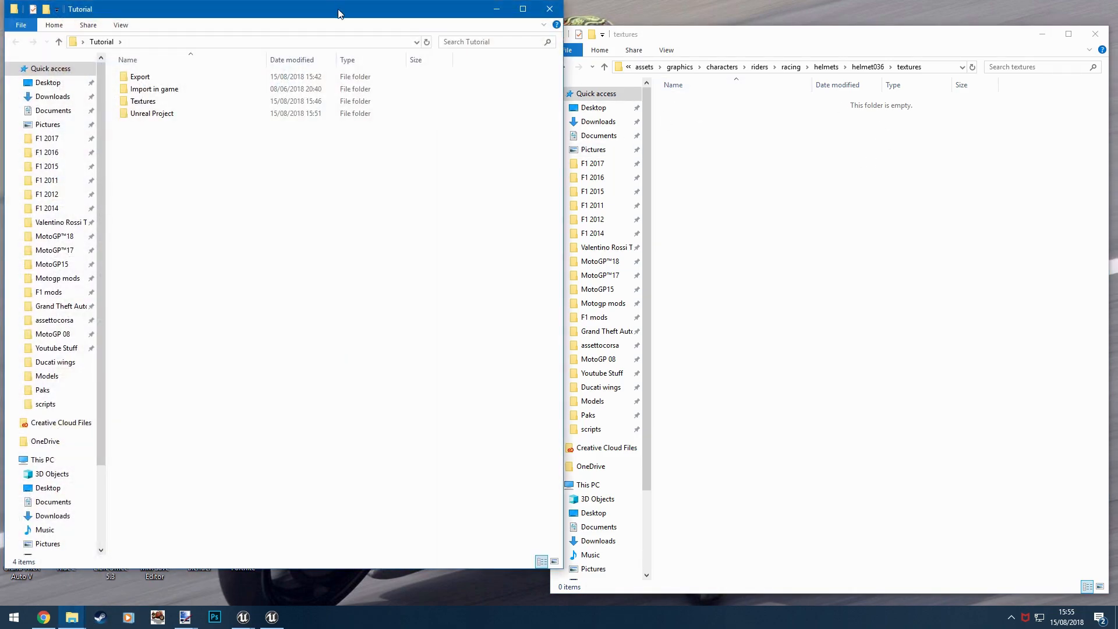
left_click_drag(339, 15, 344, 37)
double_click(147, 134)
double_click(148, 102)
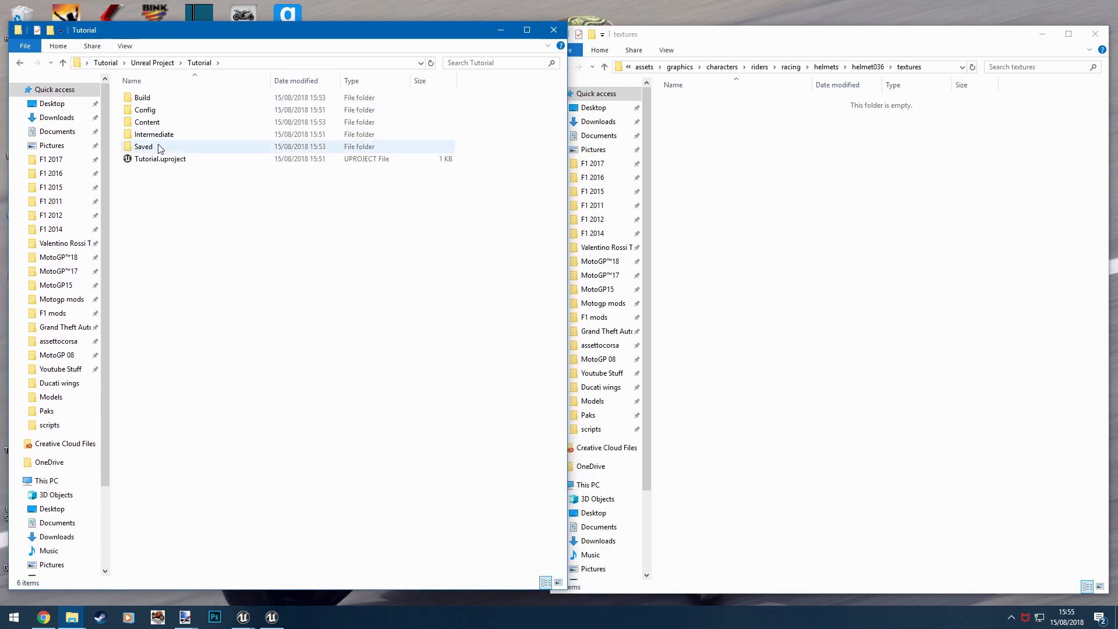
left_click(155, 62)
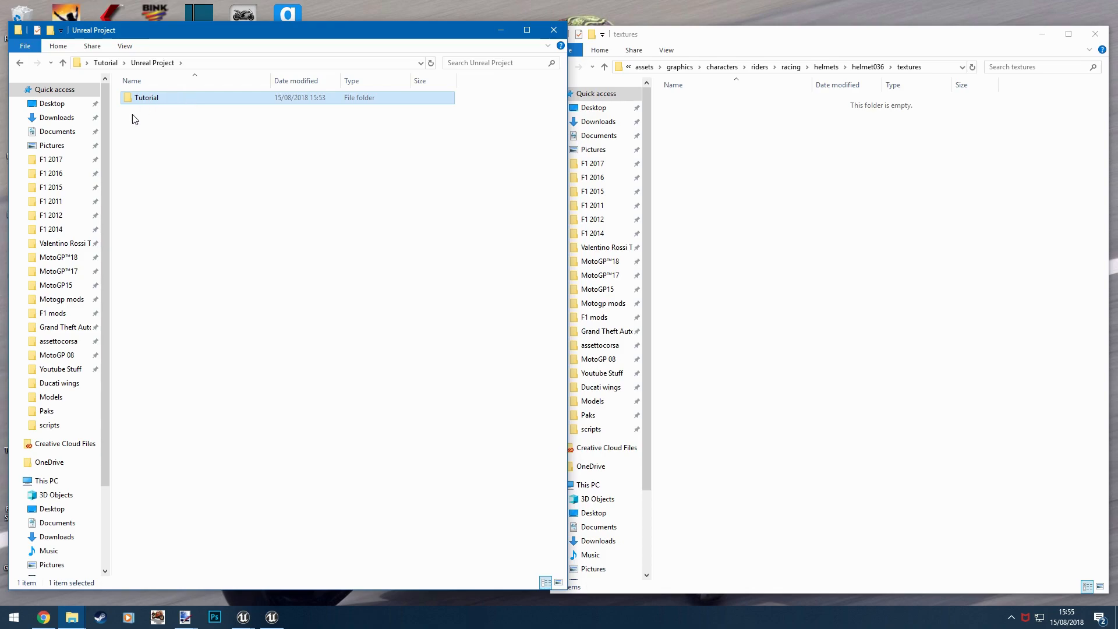
double_click(158, 99)
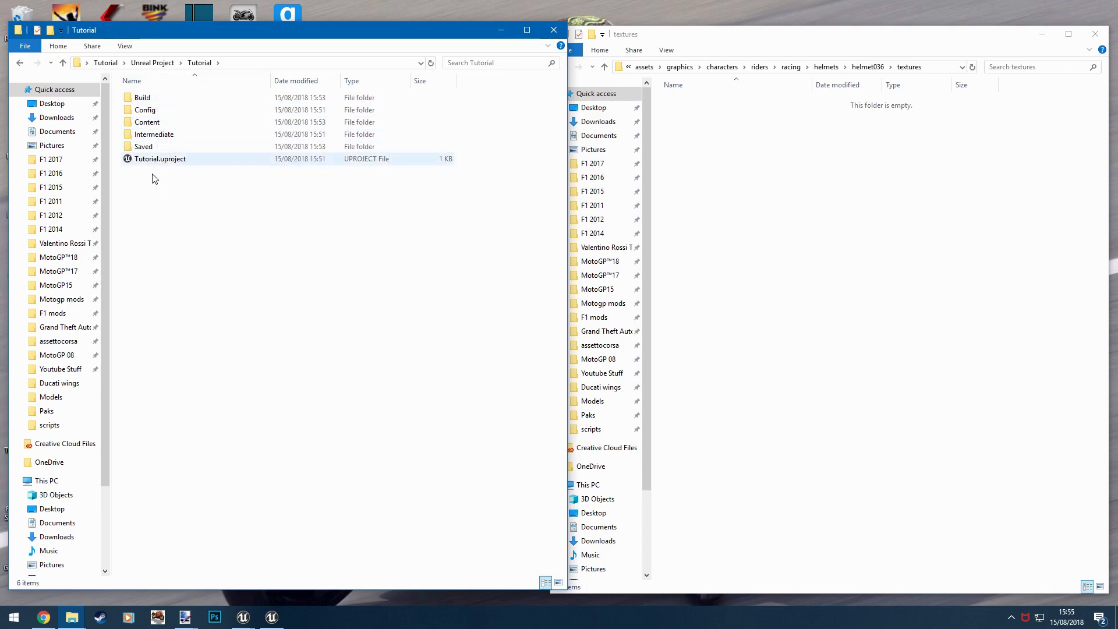
- Move the helmet_818_d uasset, ubulk and uexp files from Saved > Cooked > WindowsNoEditor > Tutorial > Content into the helmet036 textures folder
double_click(143, 147)
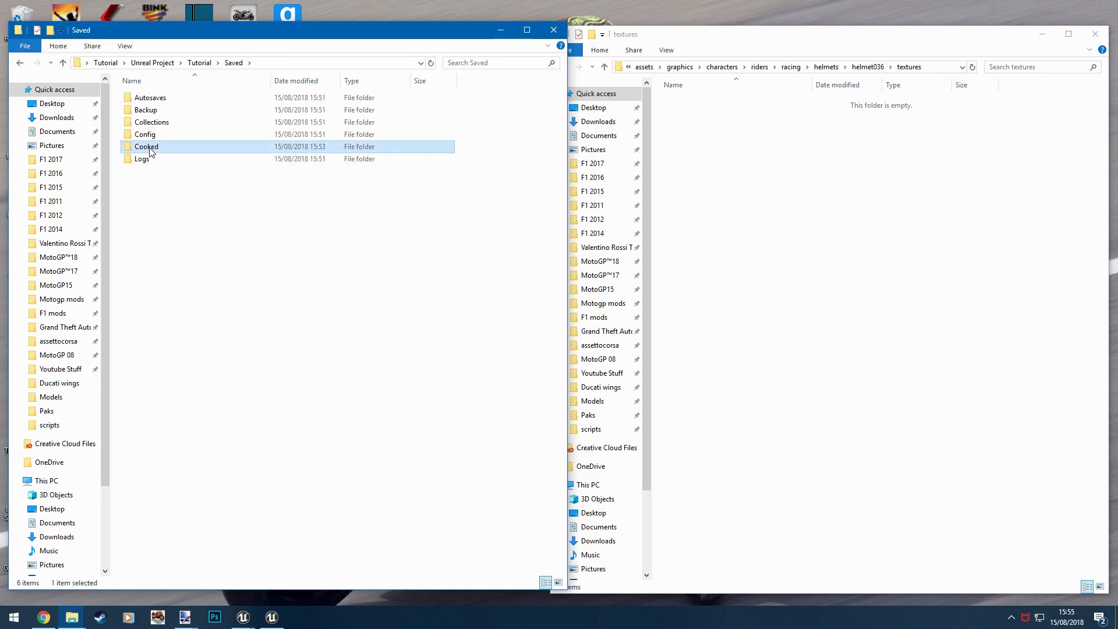
double_click(147, 146)
double_click(157, 98)
double_click(152, 110)
double_click(146, 97)
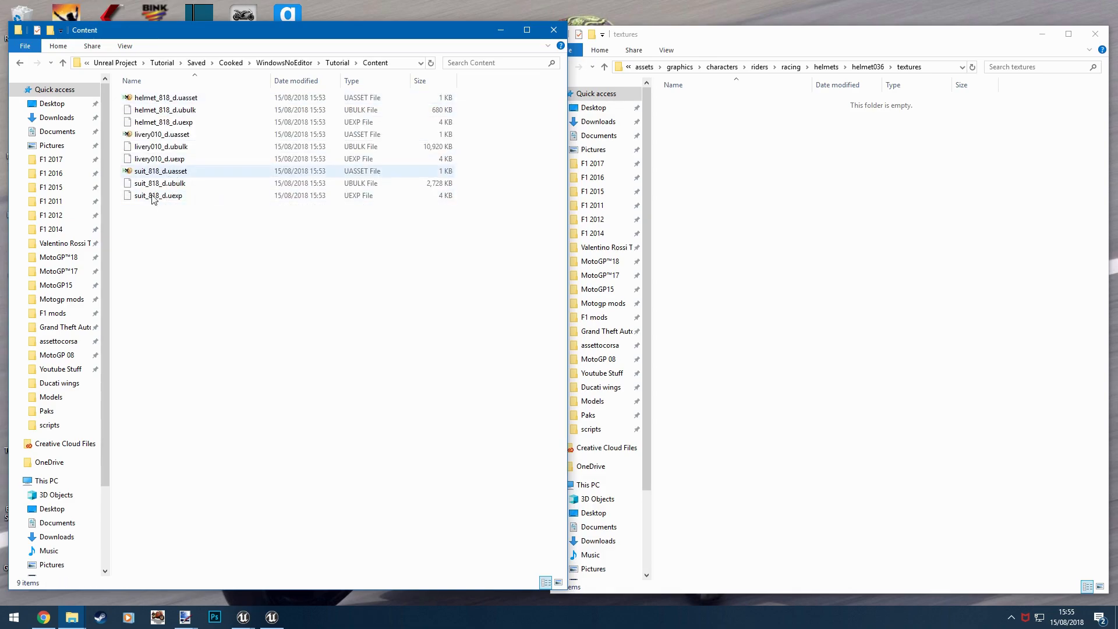
left_click_drag(135, 99, 798, 184)
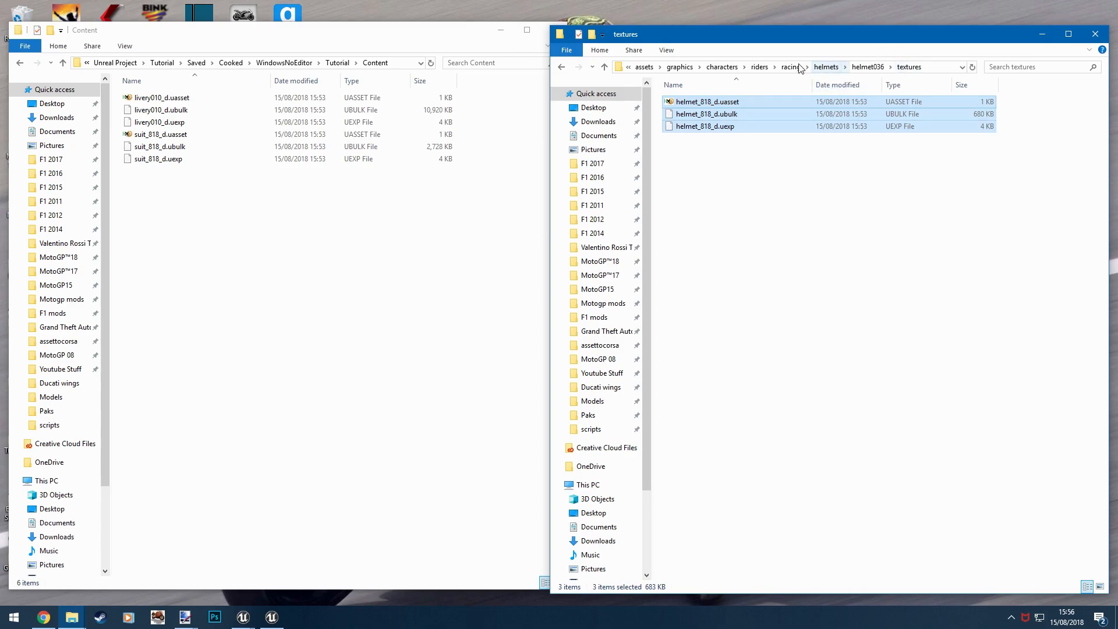
- Open the suit818 textures folder under characters > riders > racing > suits in the pasted assets
left_click(759, 68)
left_click(870, 67)
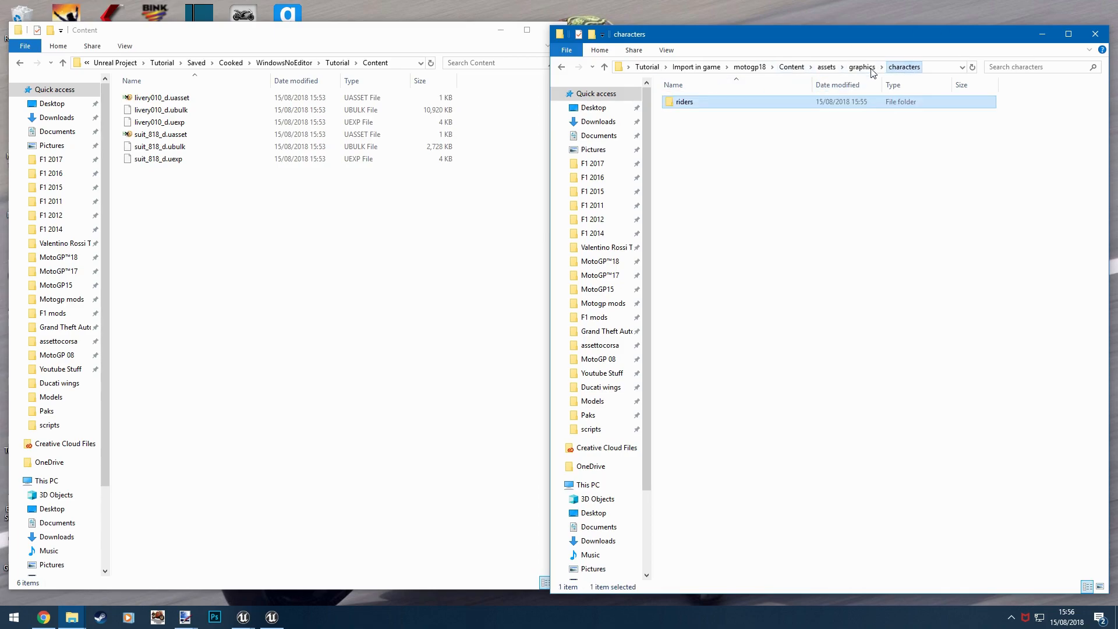
double_click(706, 104)
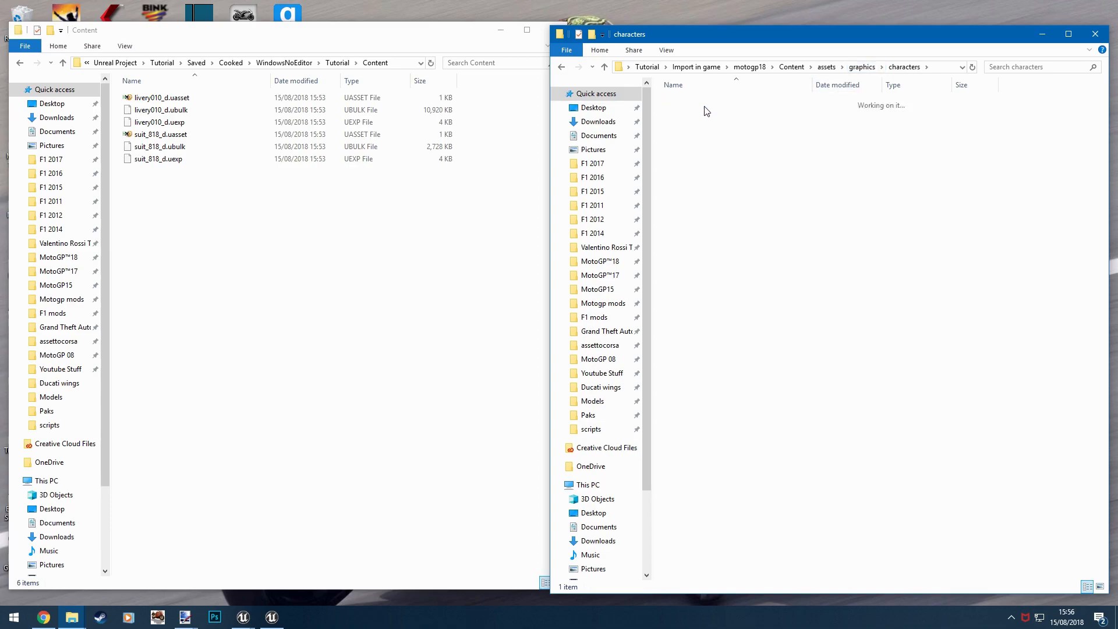
double_click(707, 104)
double_click(706, 114)
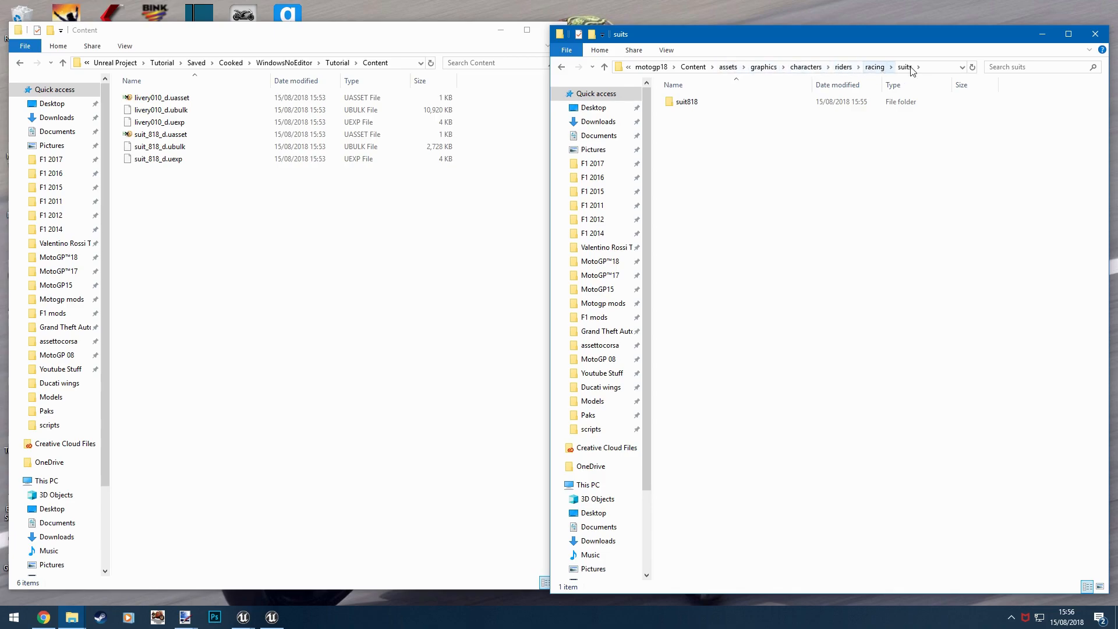
double_click(676, 106)
double_click(693, 105)
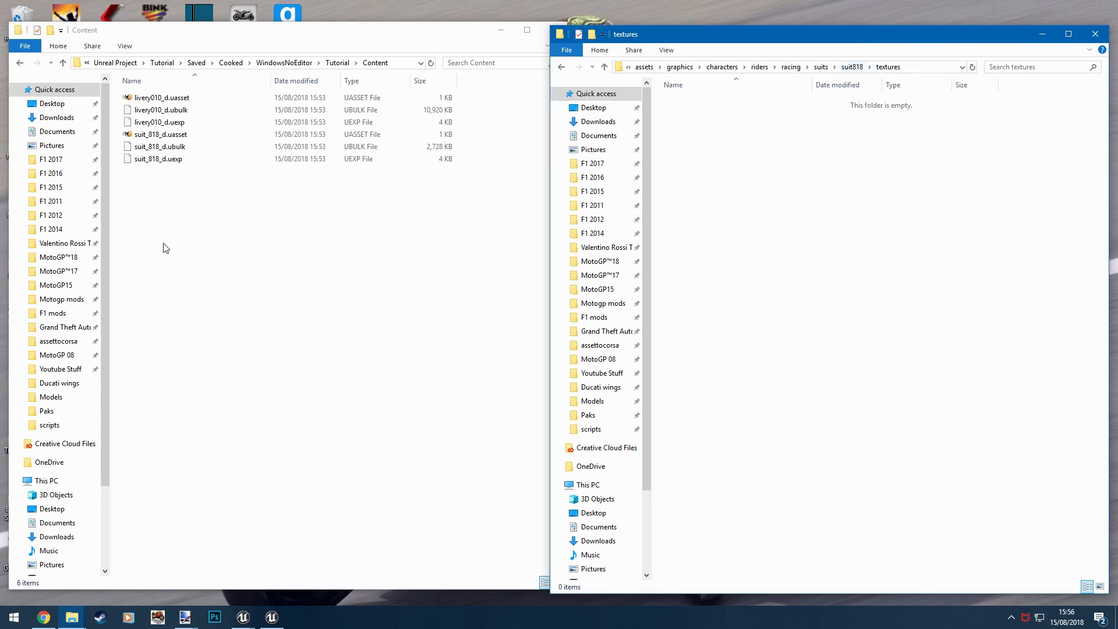
- Move the suit_818_d uasset, ubulk and uexp files from the cooked Content folder into the suit818 textures folder
left_click_drag(147, 183, 205, 138)
left_click_drag(205, 139, 748, 201)
mouse_move(179, 145)
left_mouse_down()
mouse_move(180, 99)
mouse_move(180, 157)
left_mouse_up()
left_click(851, 142)
left_click(731, 103)
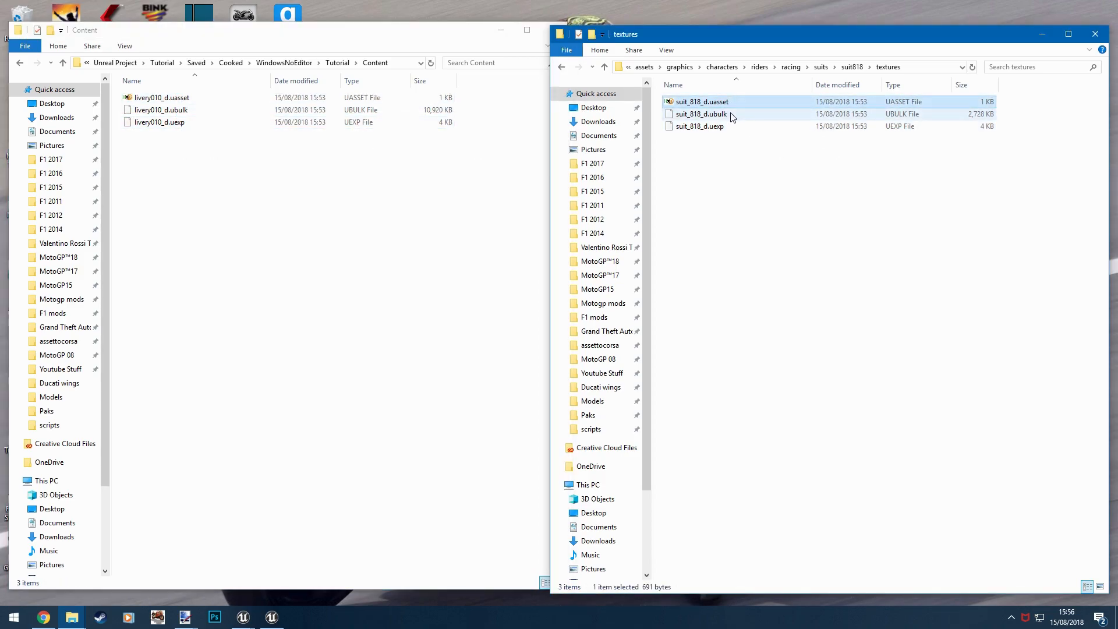
left_click(733, 126)
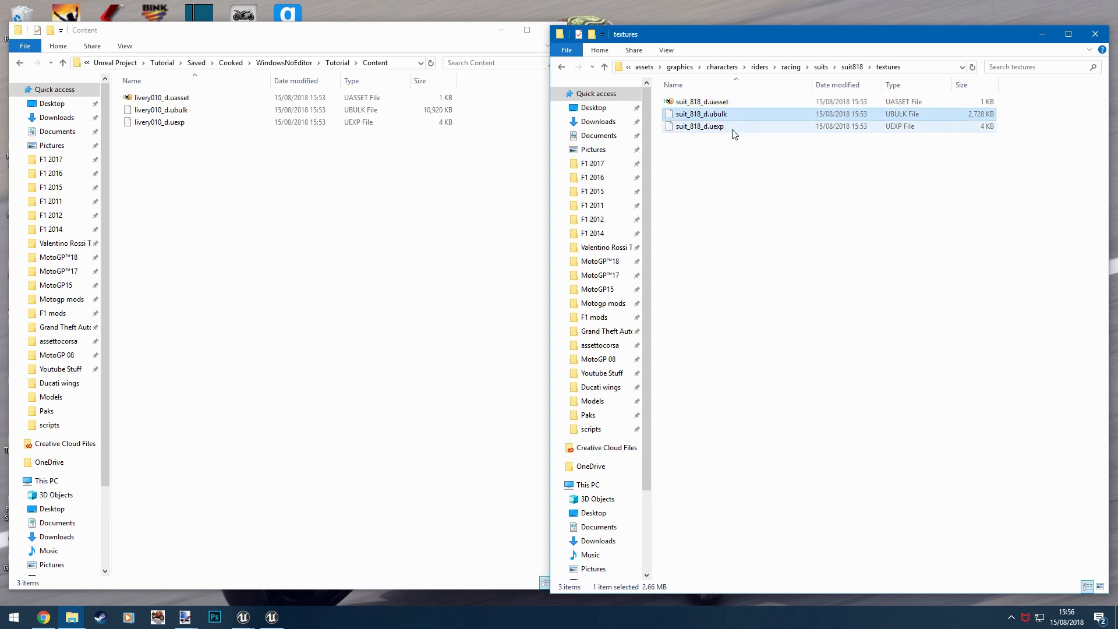
left_click_drag(732, 210, 764, 198)
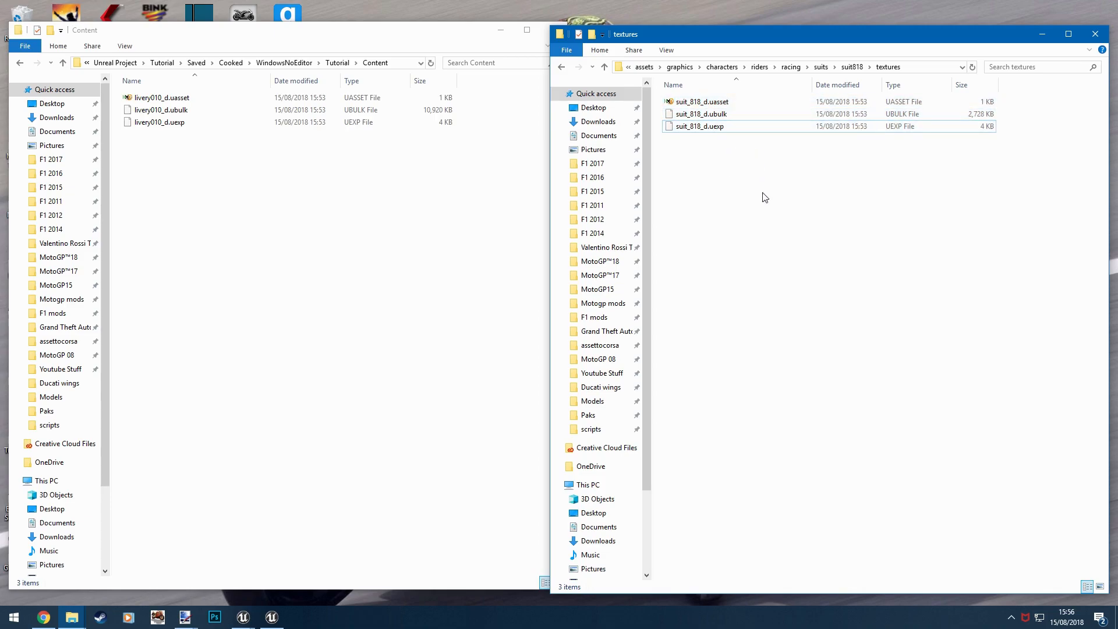
- Open the bike010 textures folder under graphics > vehicles > bikes in the pasted assets
left_click(826, 68)
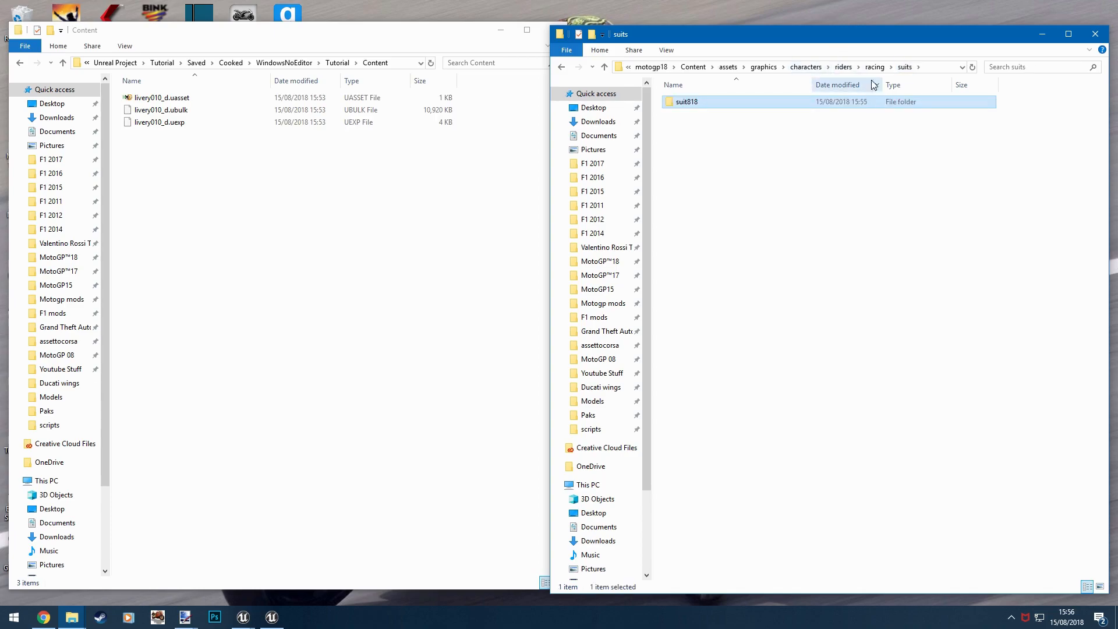
left_click(802, 68)
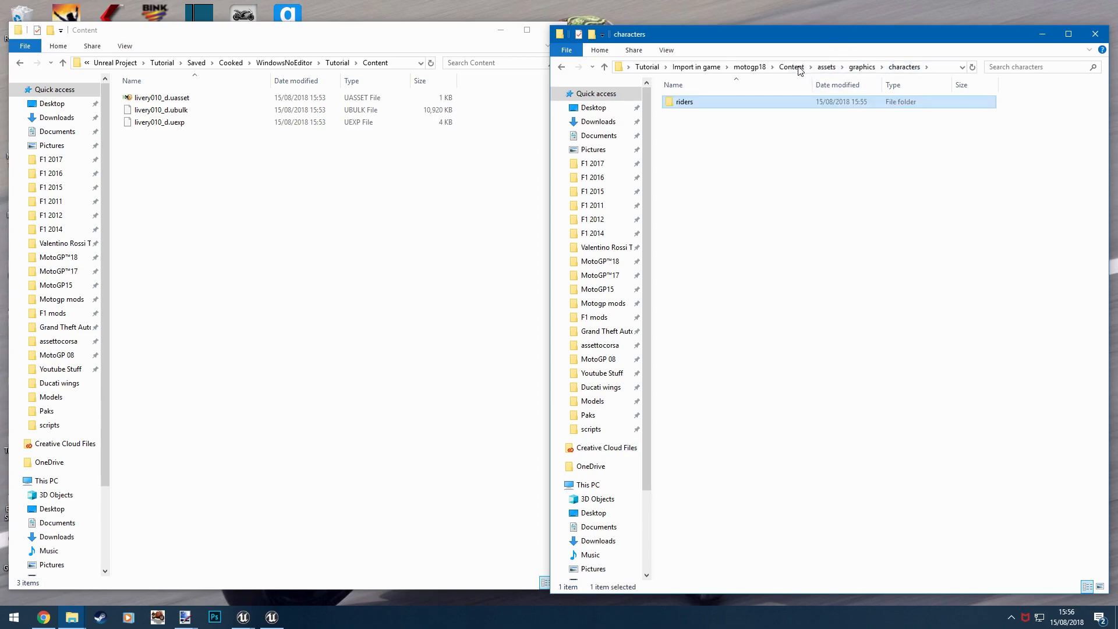
left_click(863, 68)
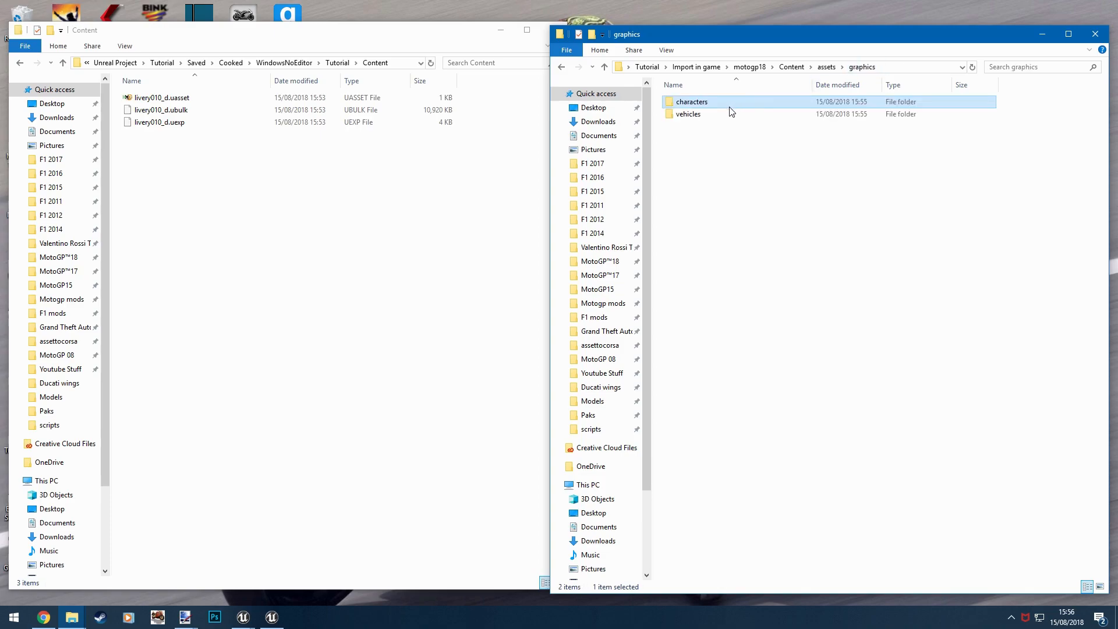
double_click(726, 114)
double_click(709, 105)
double_click(709, 105)
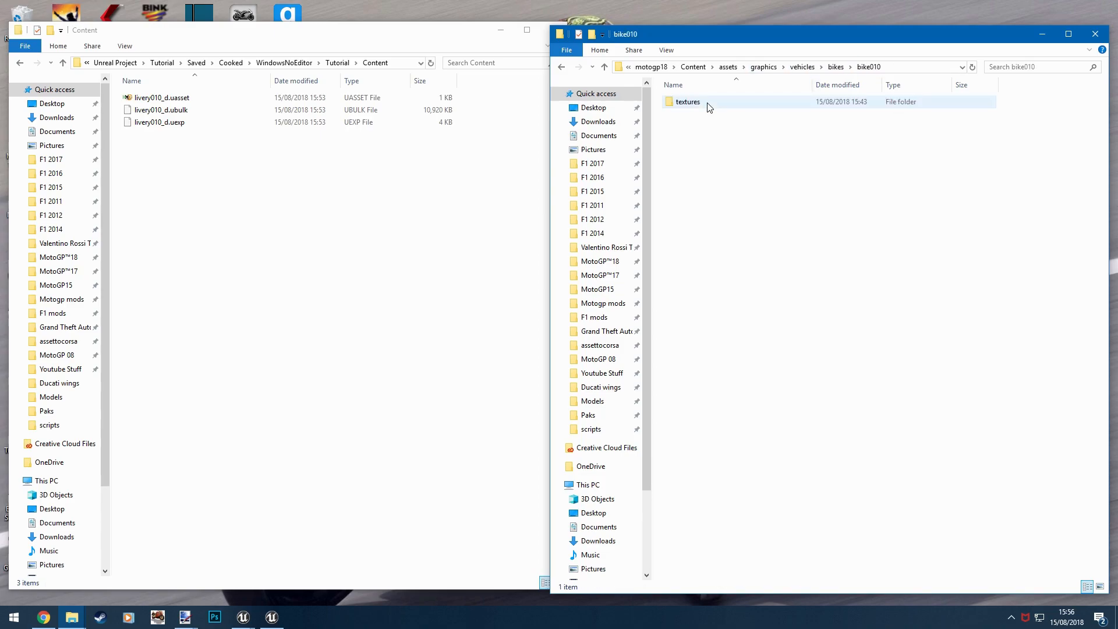
double_click(706, 104)
- Move the three livery010_d files from the cooked Content folder into the bike010 textures folder, and close the cooked Content window
left_click_drag(174, 173, 926, 212)
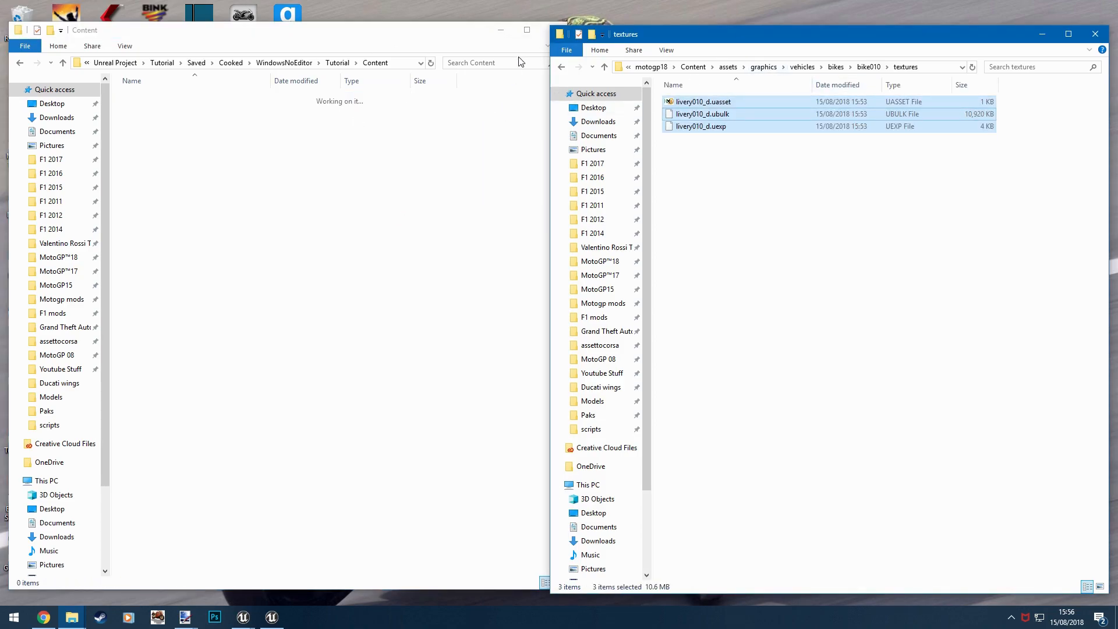
left_click(20, 32)
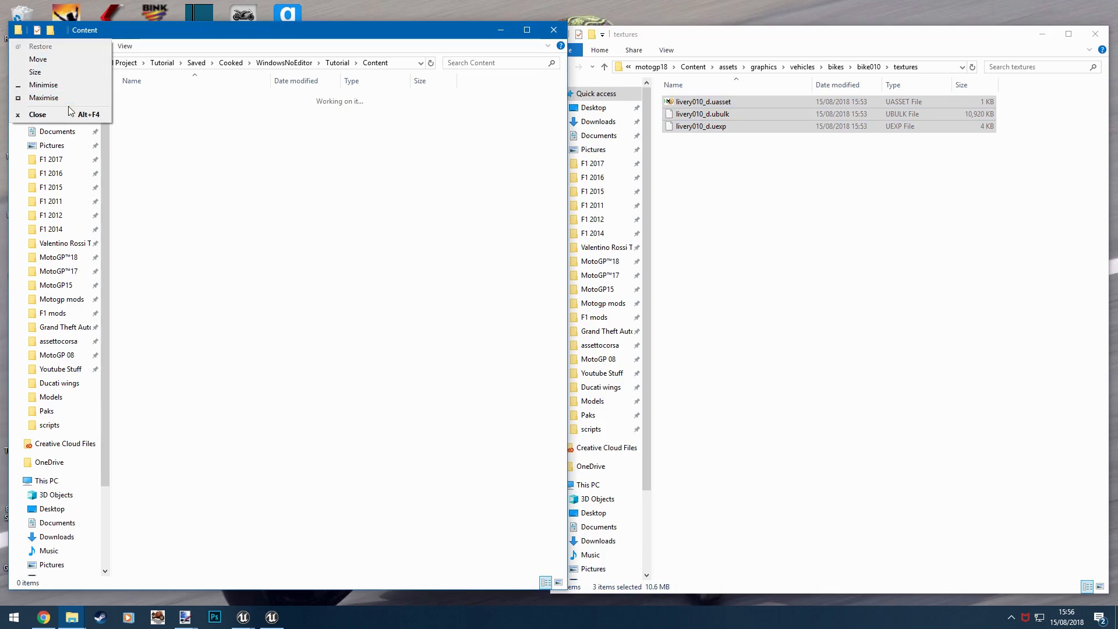
left_click(37, 114)
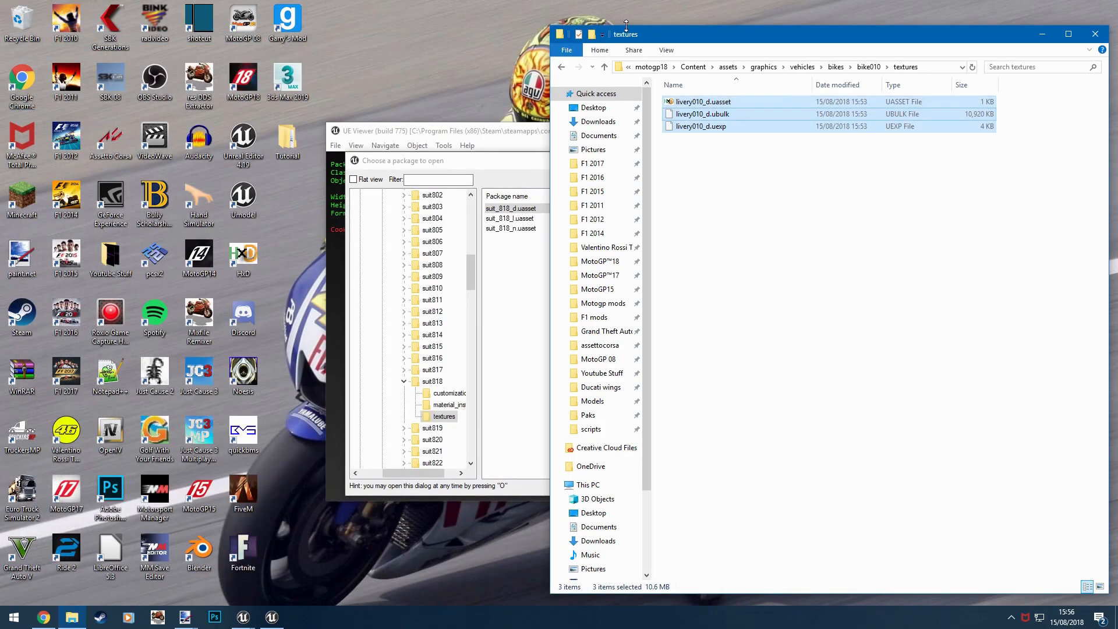
- Return to the Import in game folder and open a PowerShell window there
left_click(651, 67)
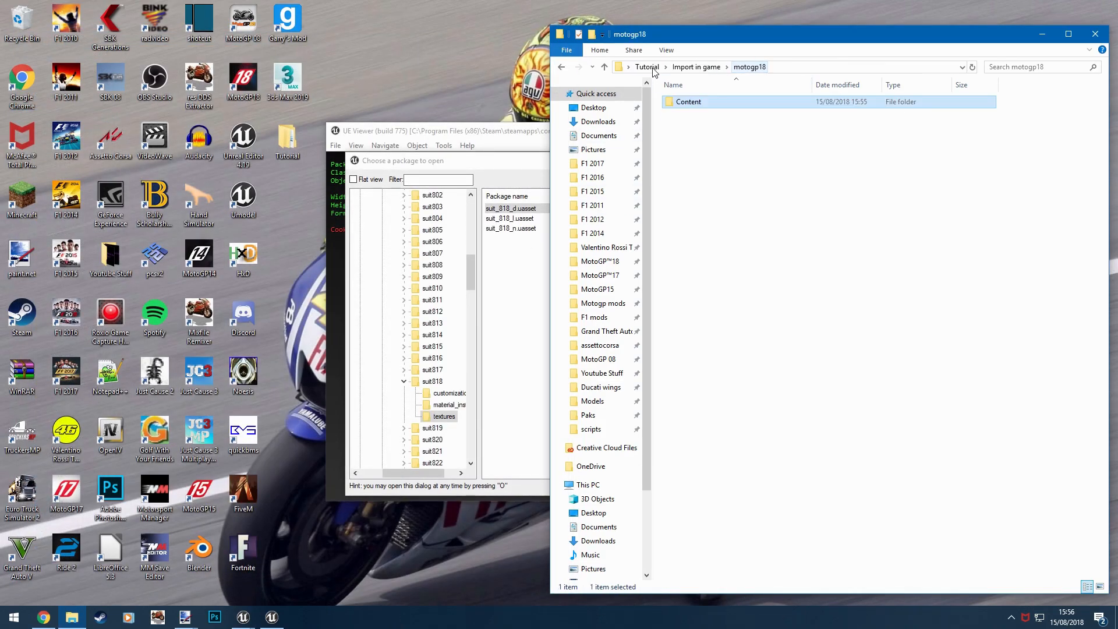
left_click(707, 68)
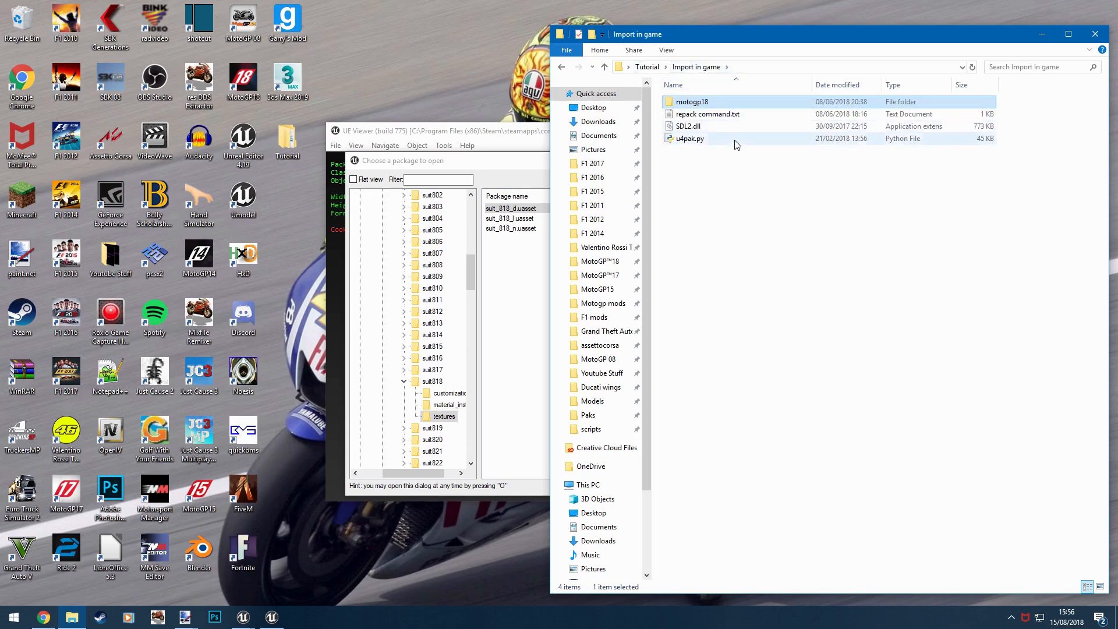
left_click(740, 172)
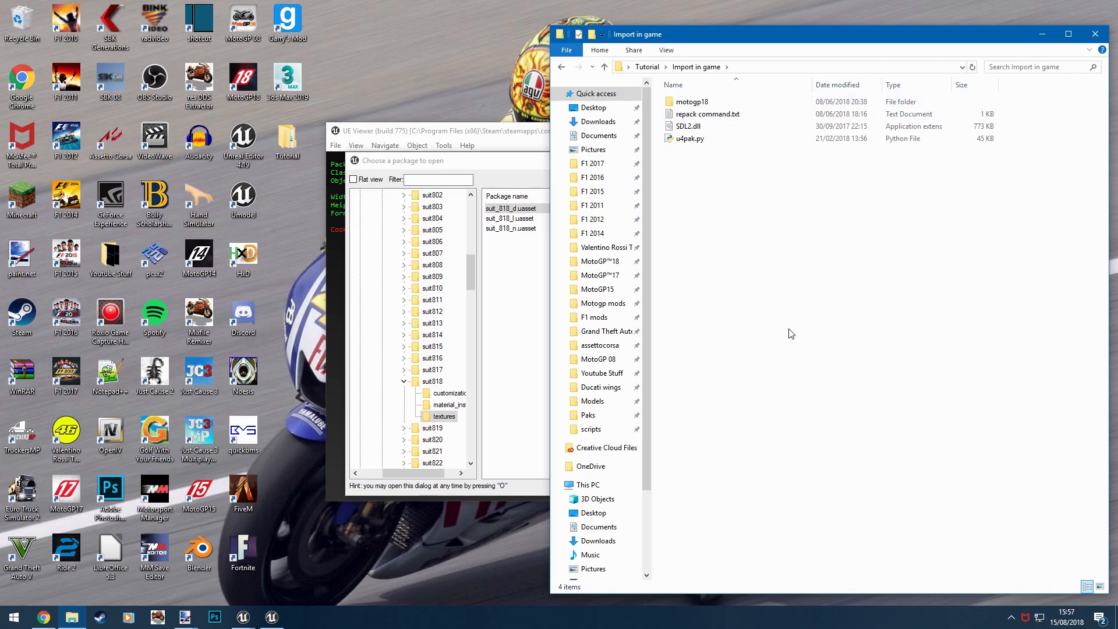
right_click(774, 334)
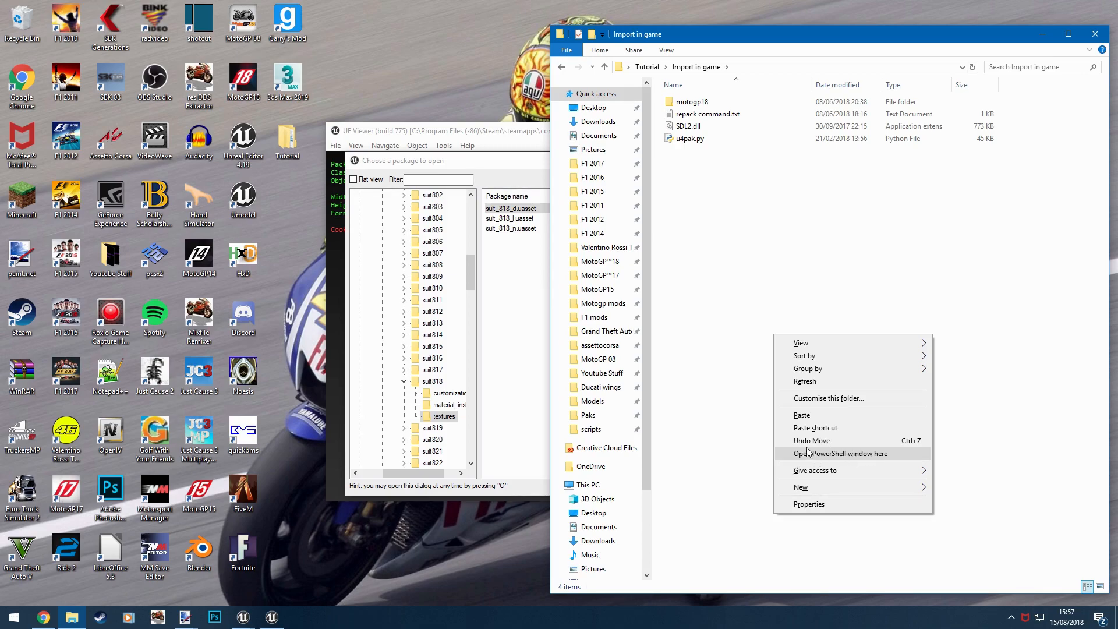
left_click(854, 454)
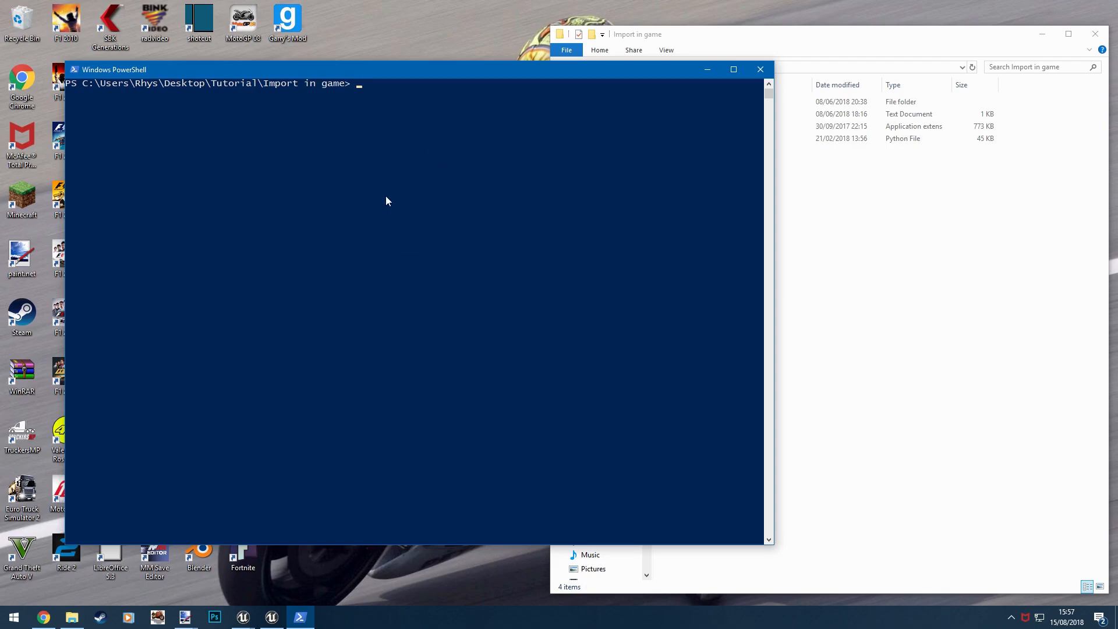
- Open repack command.txt from the Import in game folder and copy its whole u4pak.py pack command
left_click(1049, 238)
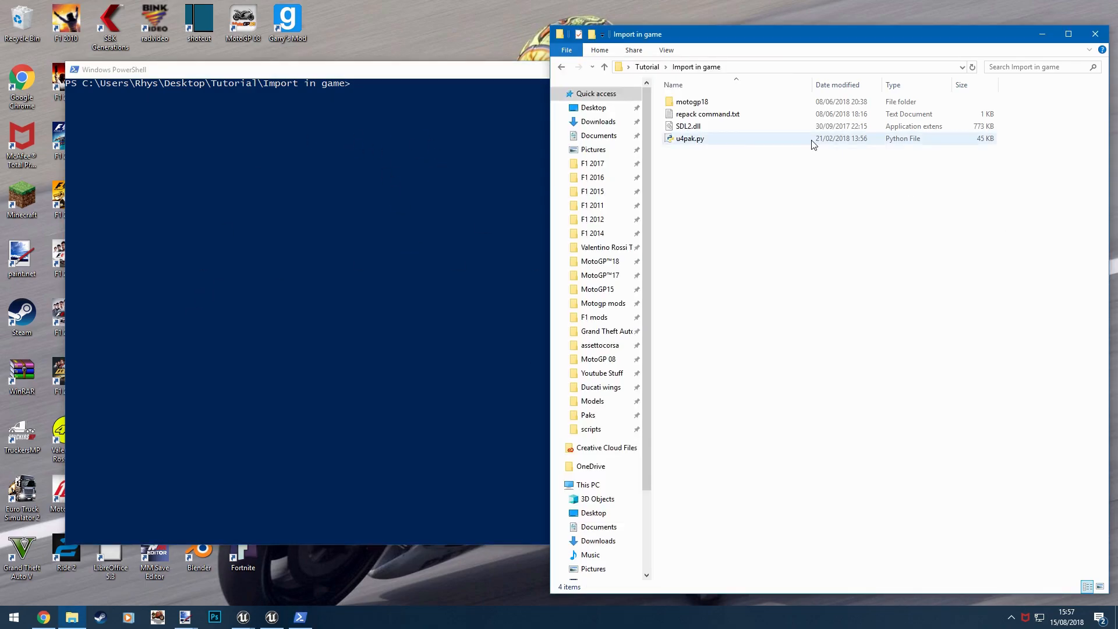
double_click(725, 114)
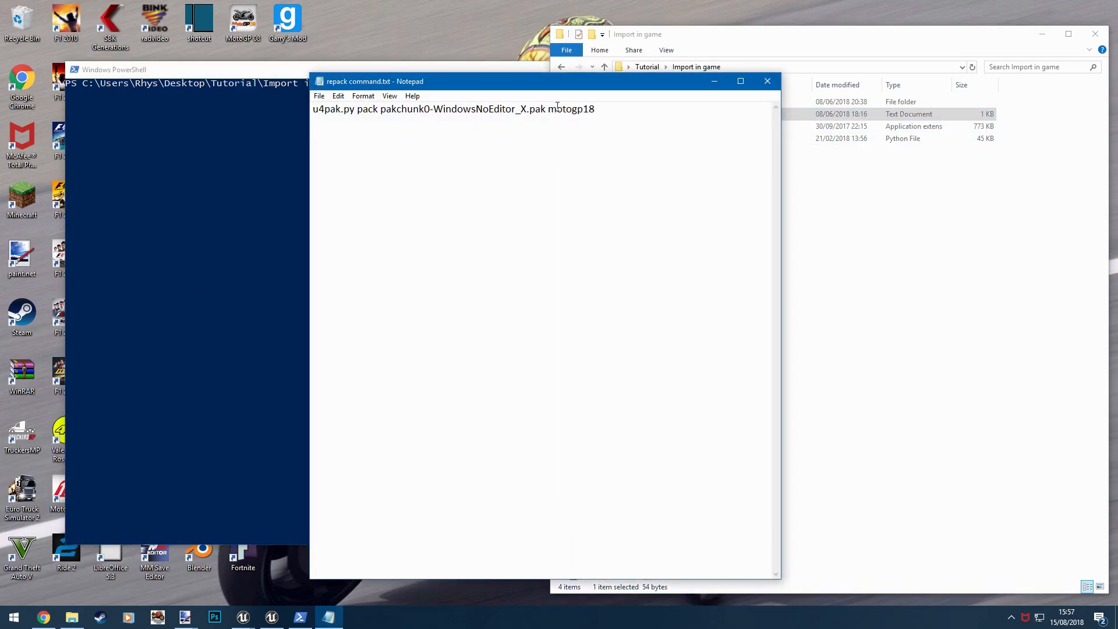
left_click_drag(515, 85, 733, 89)
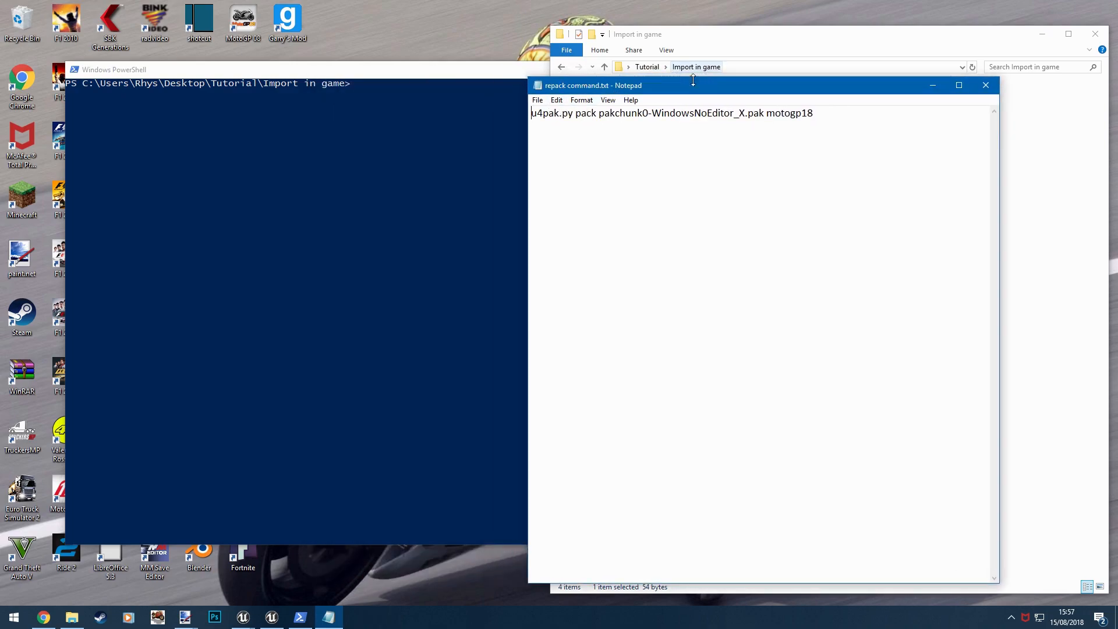
left_click_drag(836, 108, 707, 108)
left_click(599, 109)
left_click_drag(893, 122, 520, 119)
right_click(601, 119)
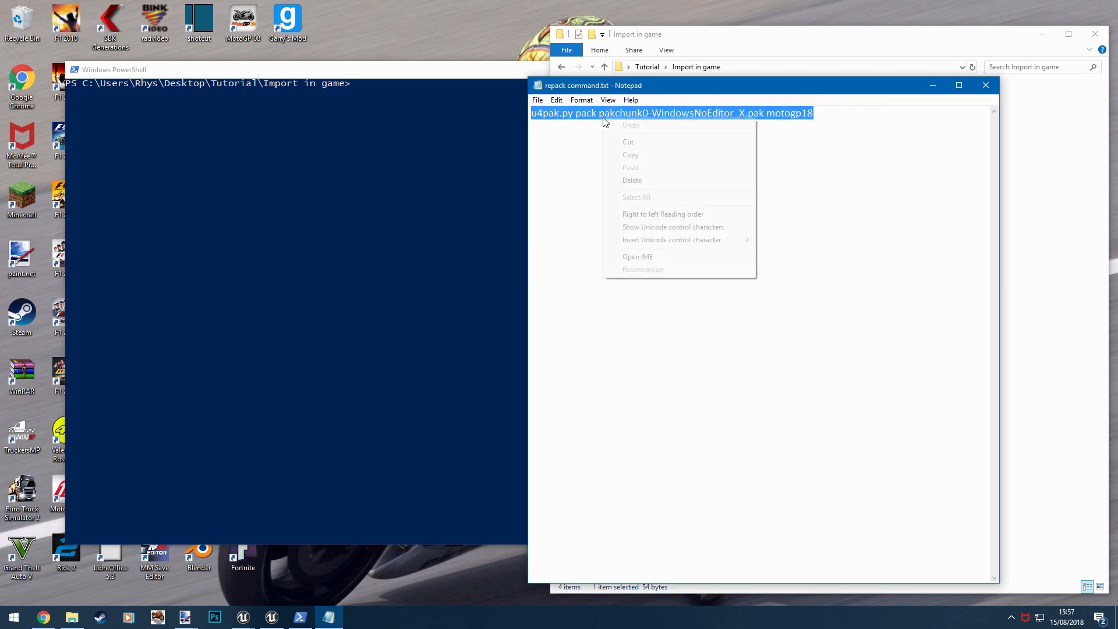
left_click(639, 154)
- Run .\u4pak.py pack pakchunk0-WindowsNoEditor_X.pak motogp18 in PowerShell, and close PowerShell and the command text file
left_click(404, 73)
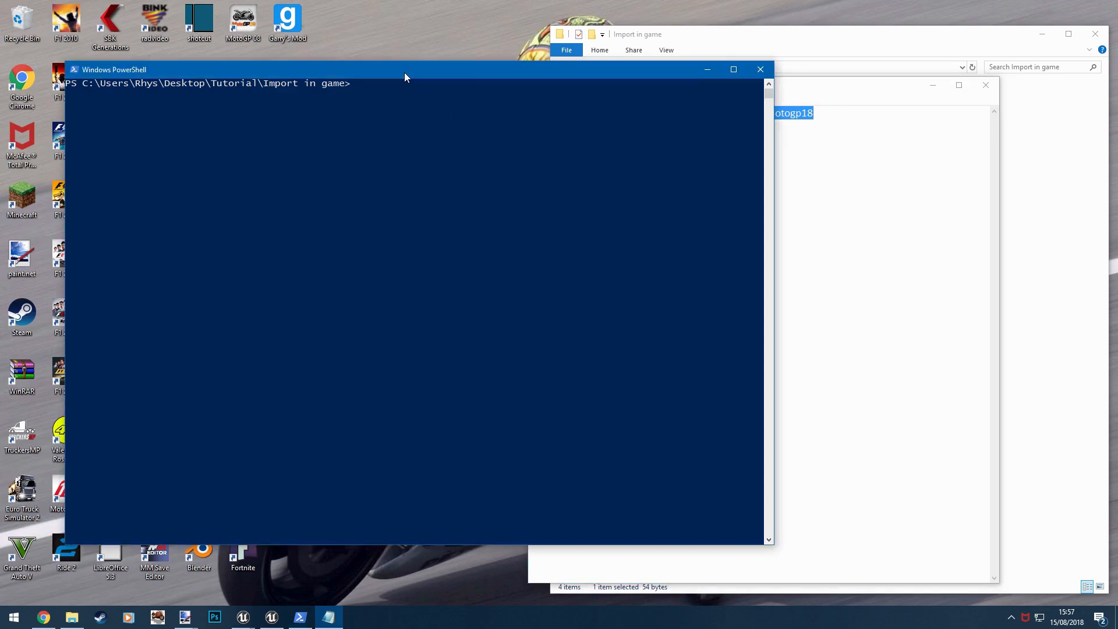
right_click(362, 84)
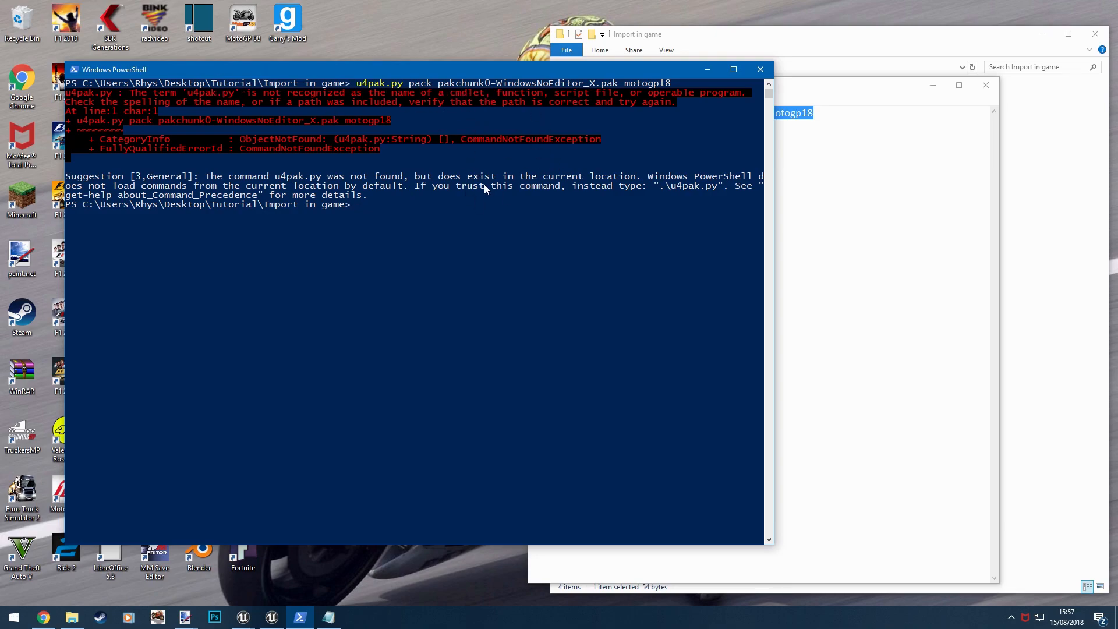
type(".\\")
key("ctrl+v")
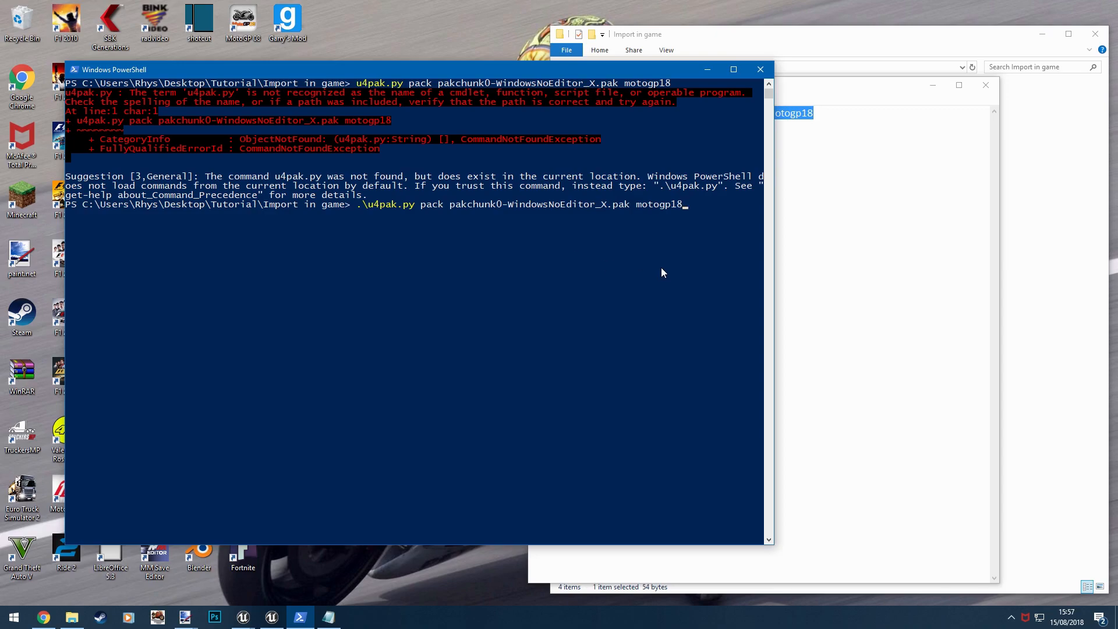
key("Return")
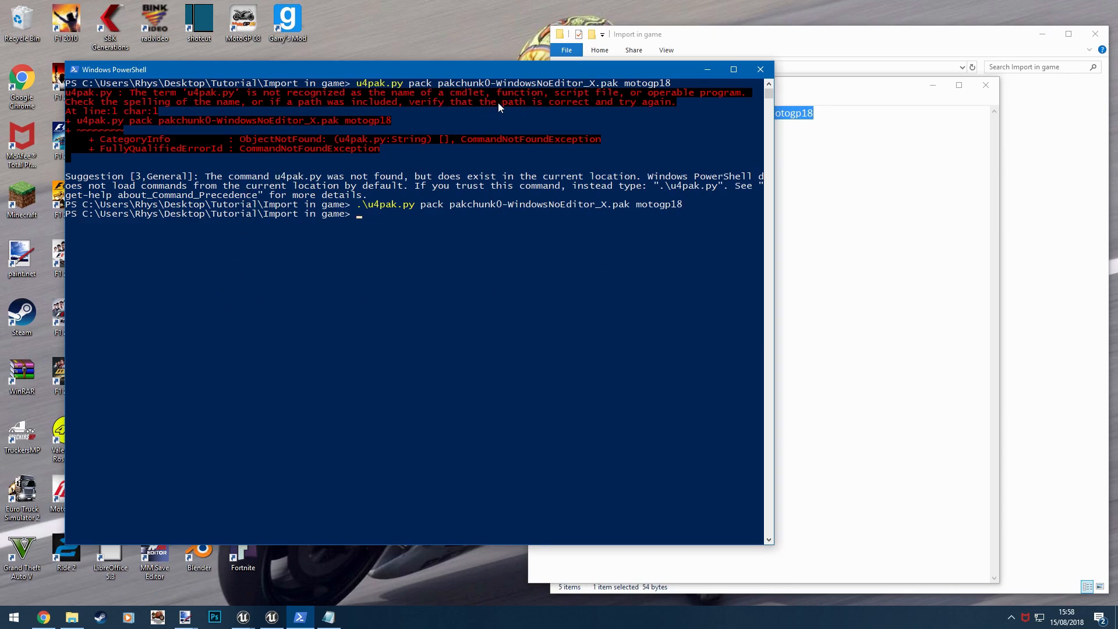
left_click(760, 69)
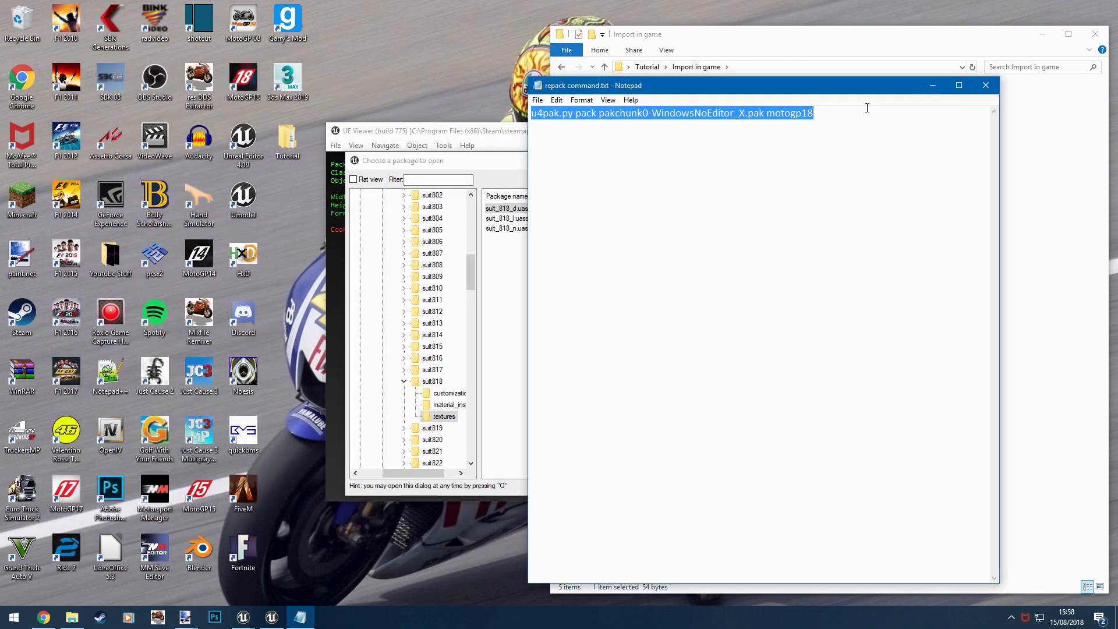
left_click(985, 85)
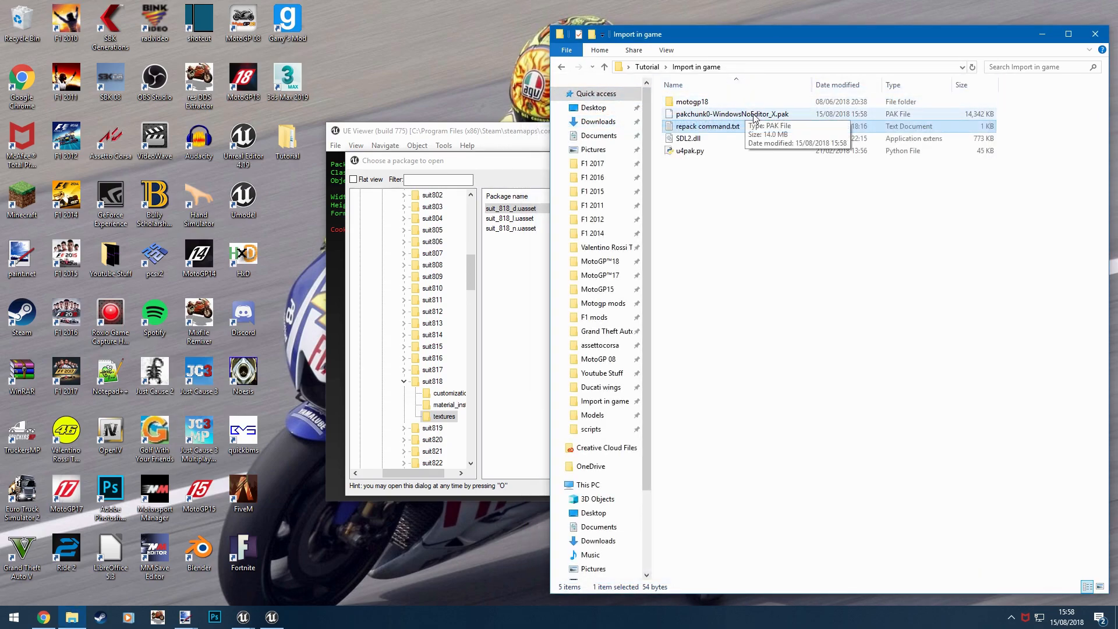
- Rename the packed file by replacing the X in pakchunk0-WindowsNoEditor_X.pak with Tutorial
left_click(755, 115)
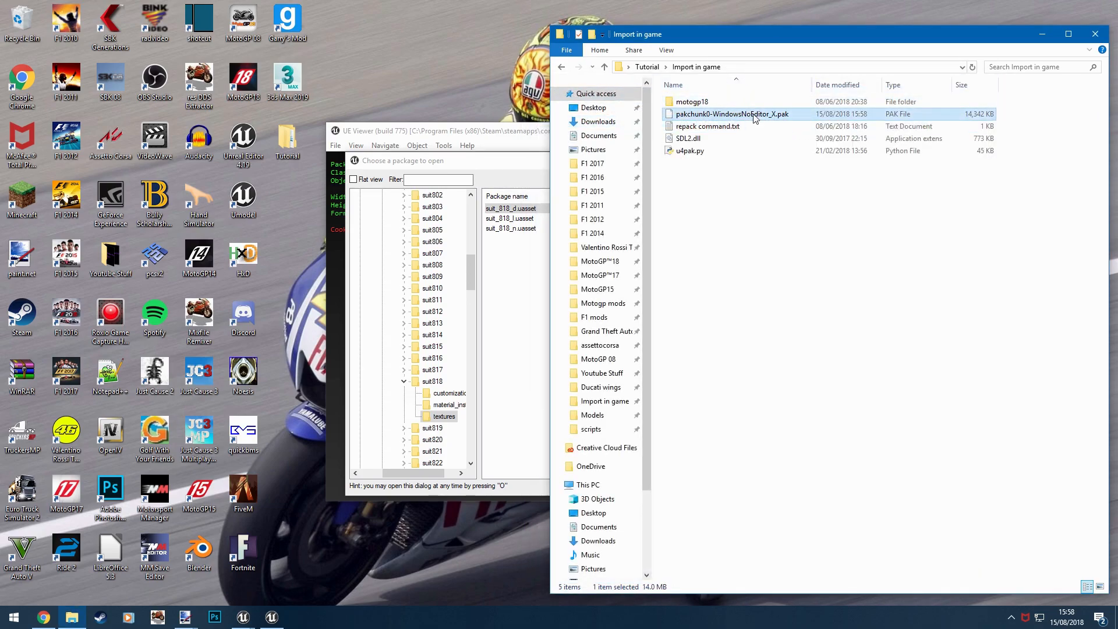
right_click(788, 115)
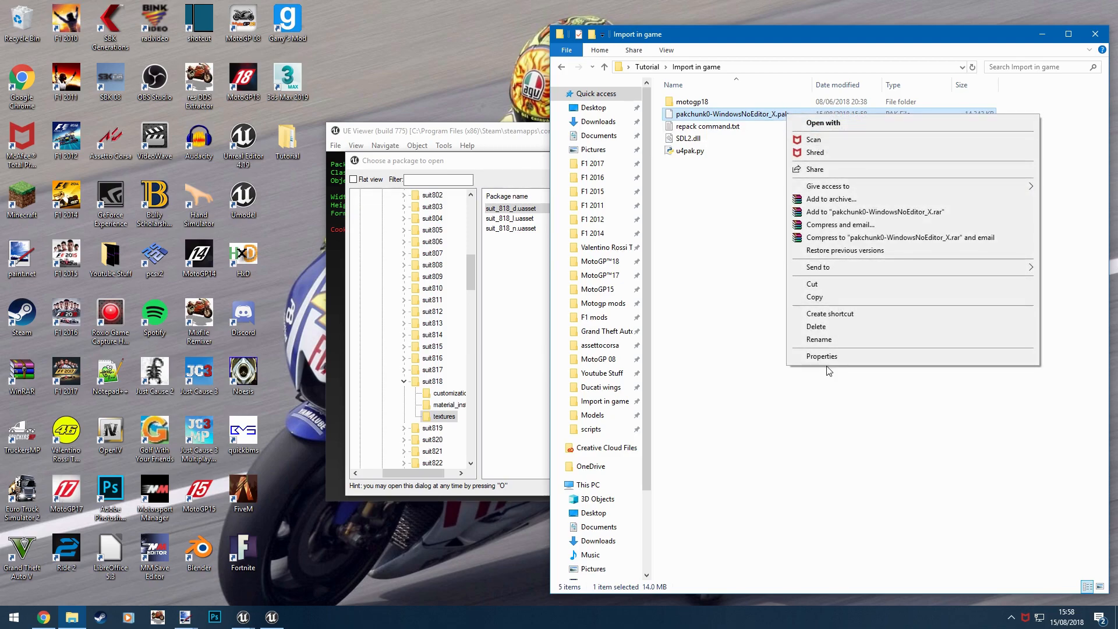
left_click(820, 339)
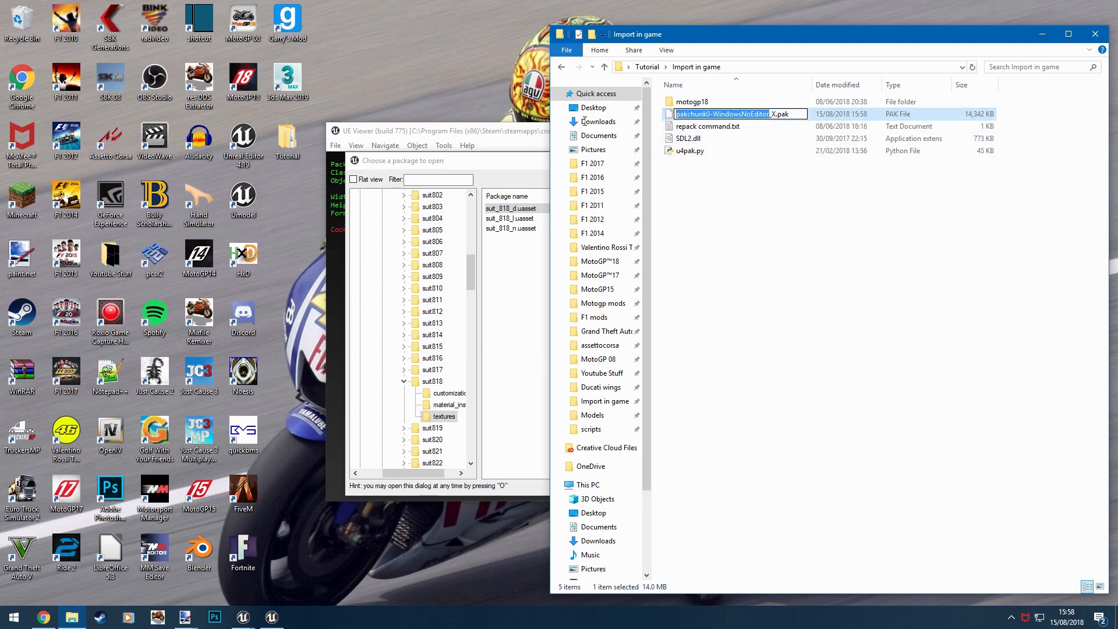
left_click(773, 113)
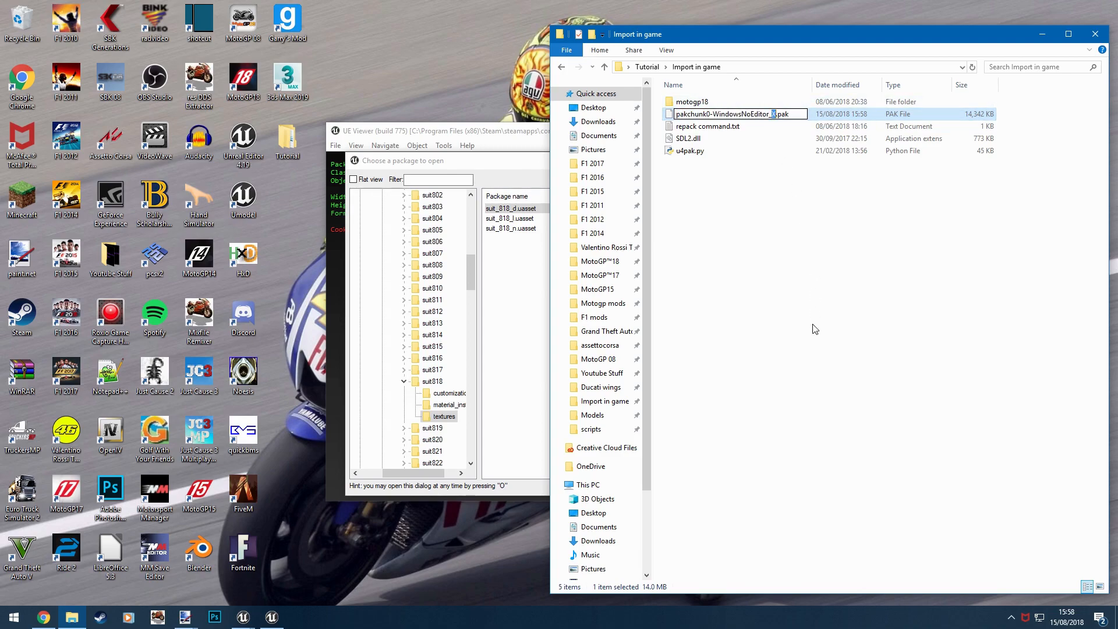
type("Tutorial")
key("Return")
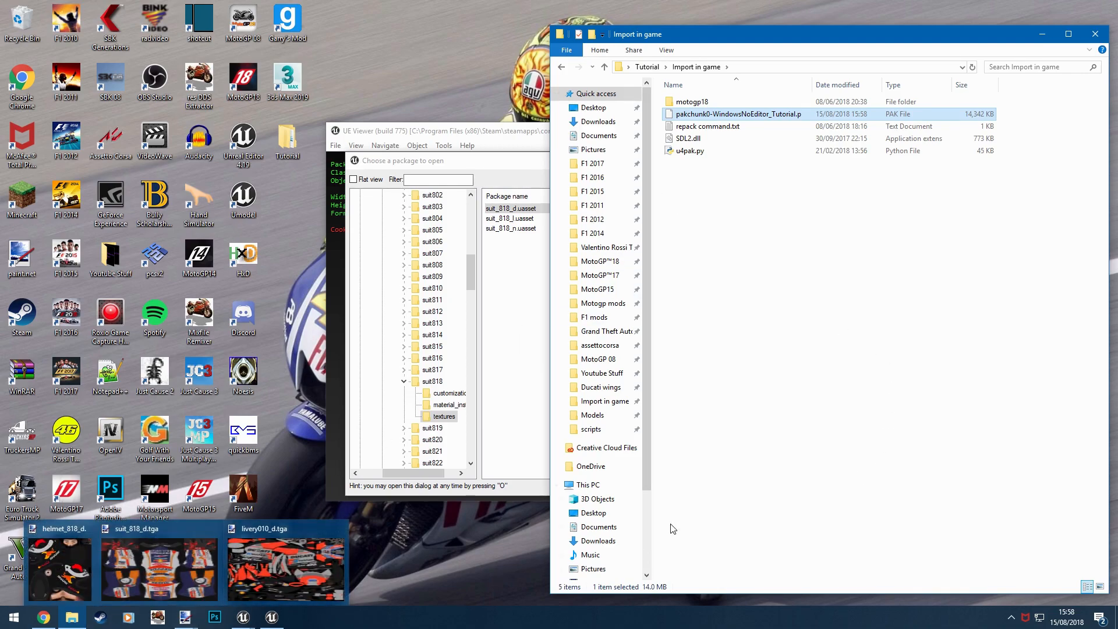
left_click(696, 451)
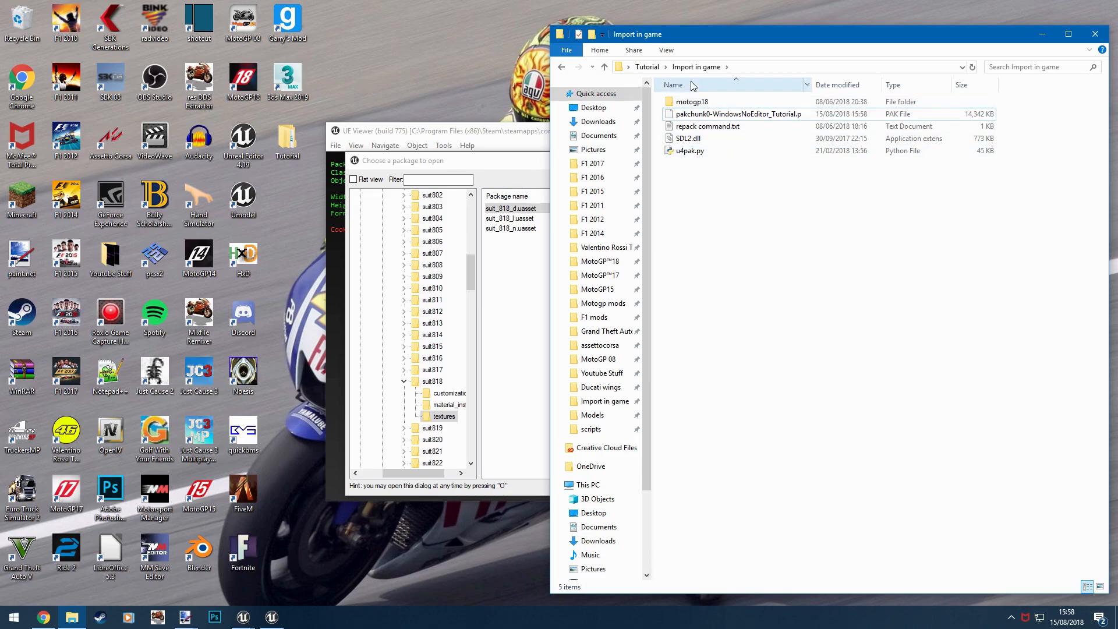
- Go to the Tutorial folder's Export subfolder and open path.txt to read the MotoGP 18 install path
left_click(647, 67)
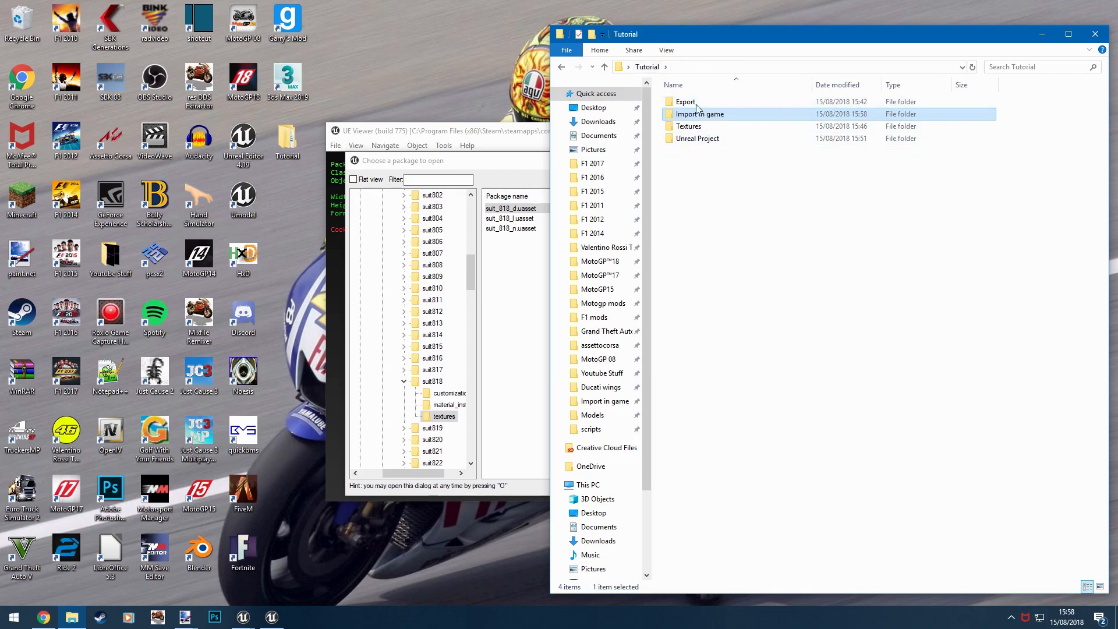
left_click(688, 102)
double_click(689, 103)
double_click(718, 127)
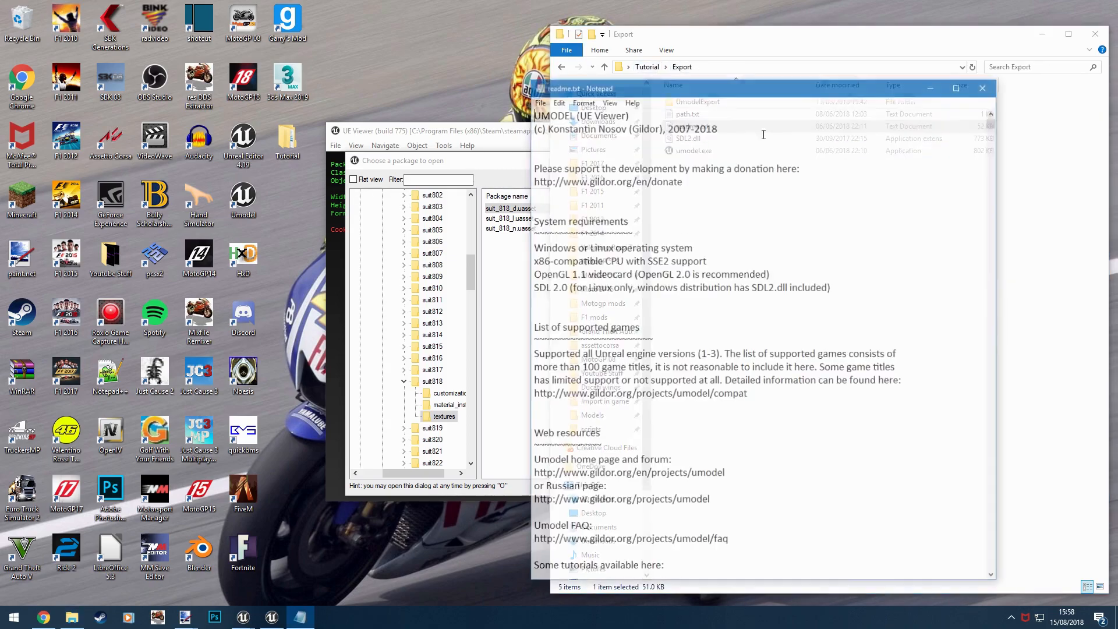
left_click(985, 85)
double_click(711, 113)
left_click_drag(819, 113, 513, 121)
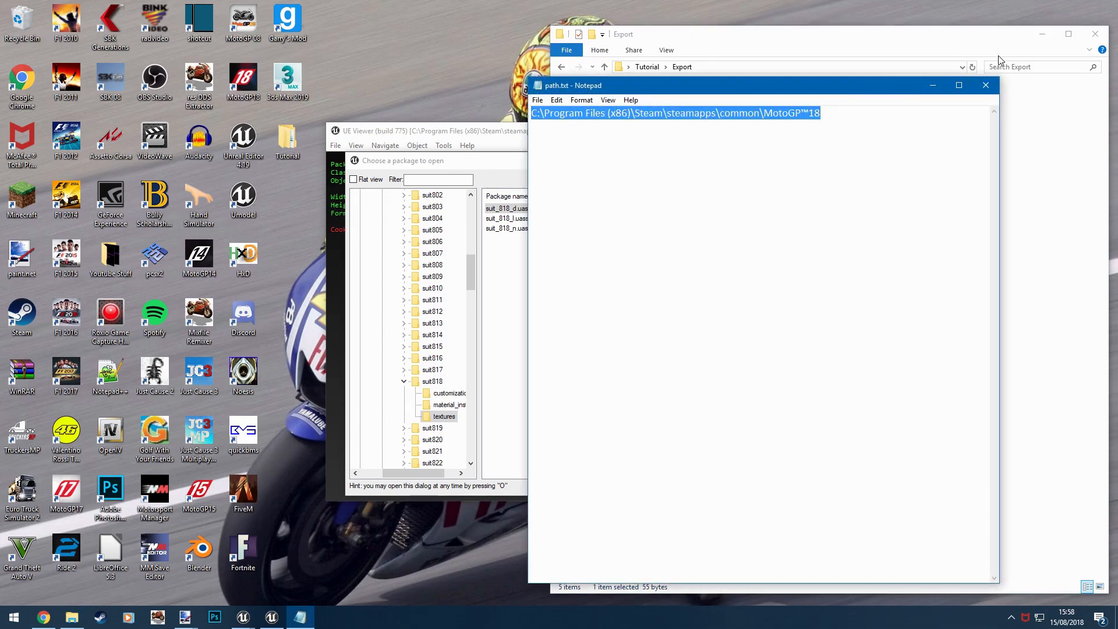
left_click(985, 85)
- Copy C:\Program Files (x86)\Steam\steamapps\common\MotoGP™18 from path.txt and open that location in a second File Explorer window
double_click(287, 139)
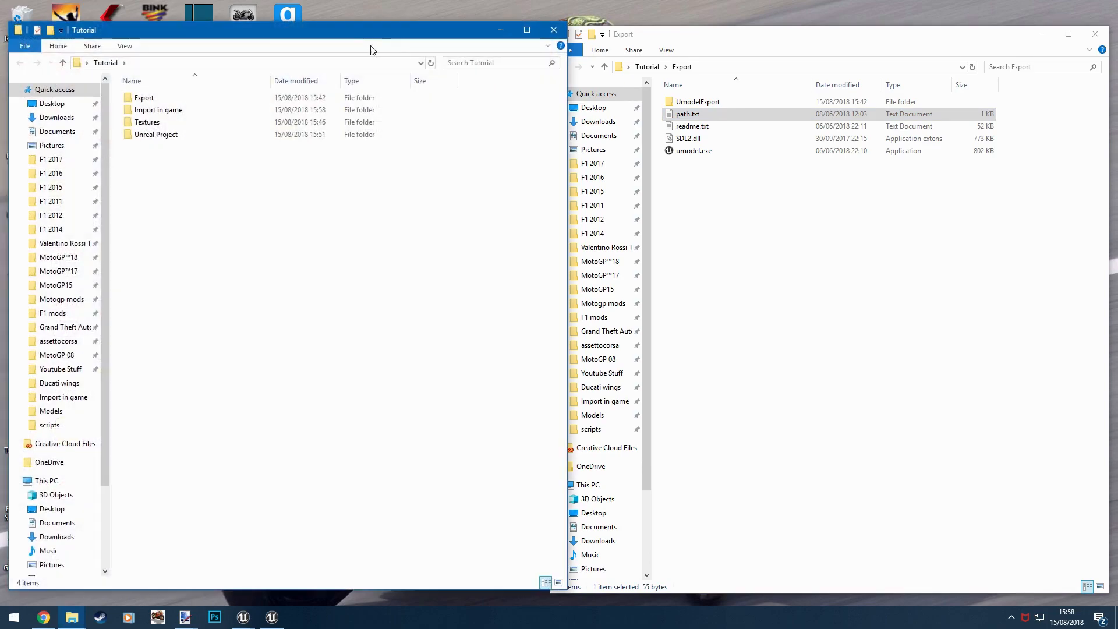
double_click(694, 112)
left_click_drag(815, 113, 365, 95)
left_click_drag(822, 121, 472, 139)
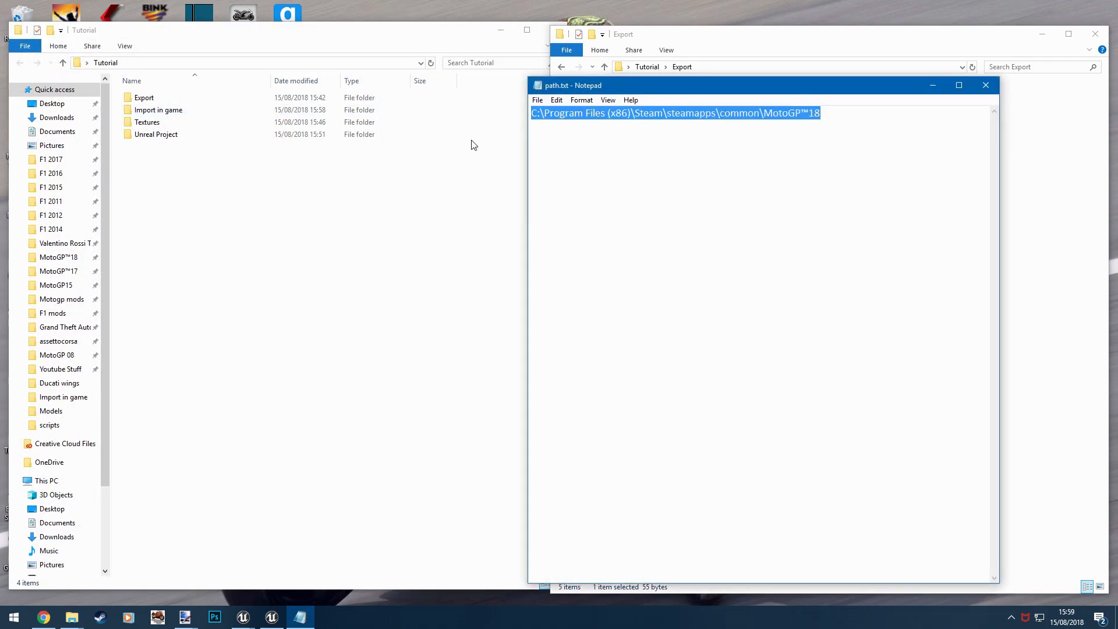
left_click(985, 85)
left_click(204, 64)
key("ctrl+v")
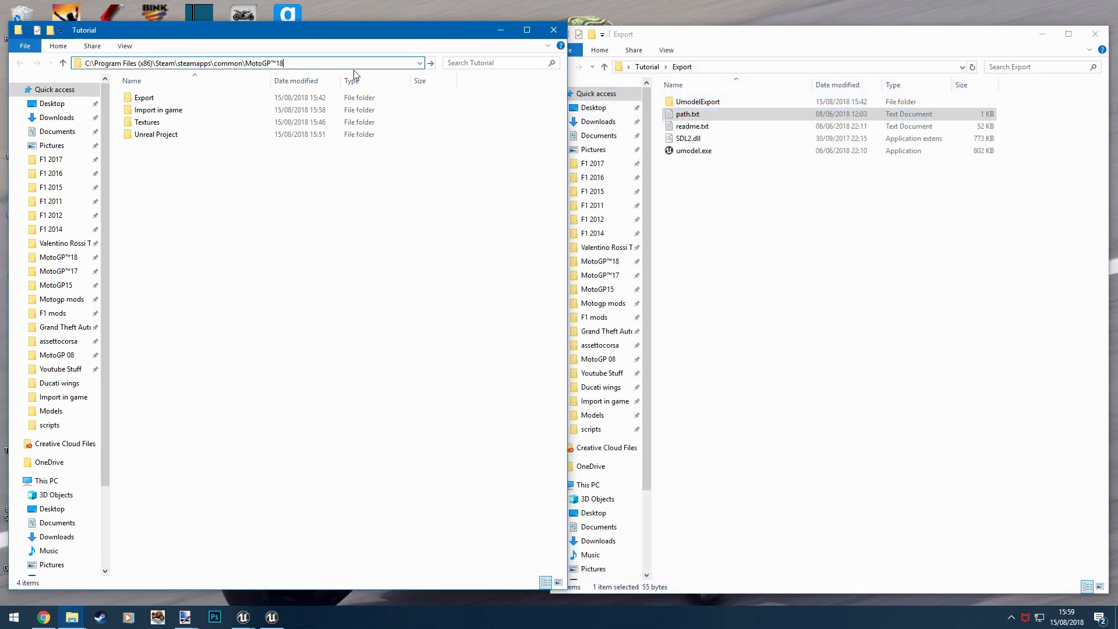
left_click(431, 64)
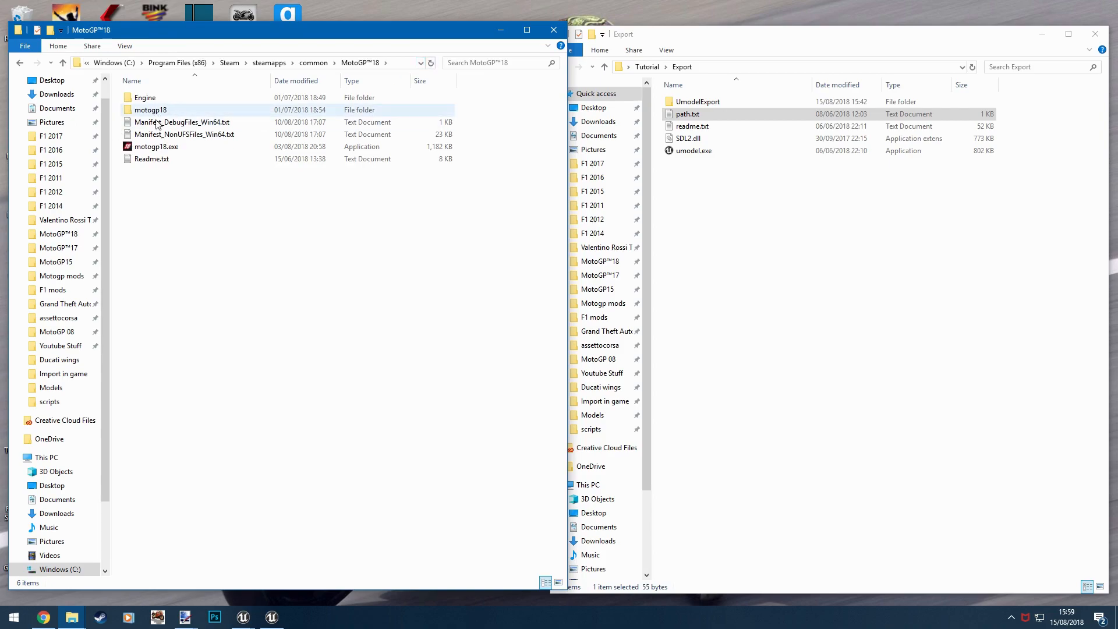
- Return the Export folder's window to the Tutorial folder and open Import in game
left_click(969, 225)
left_click(646, 66)
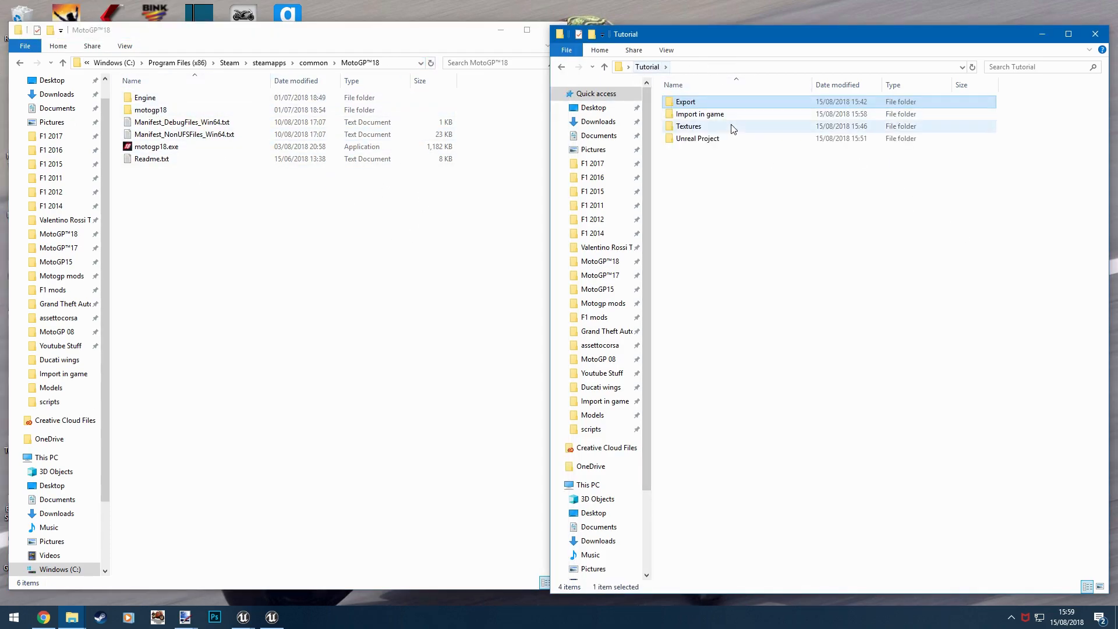
double_click(722, 139)
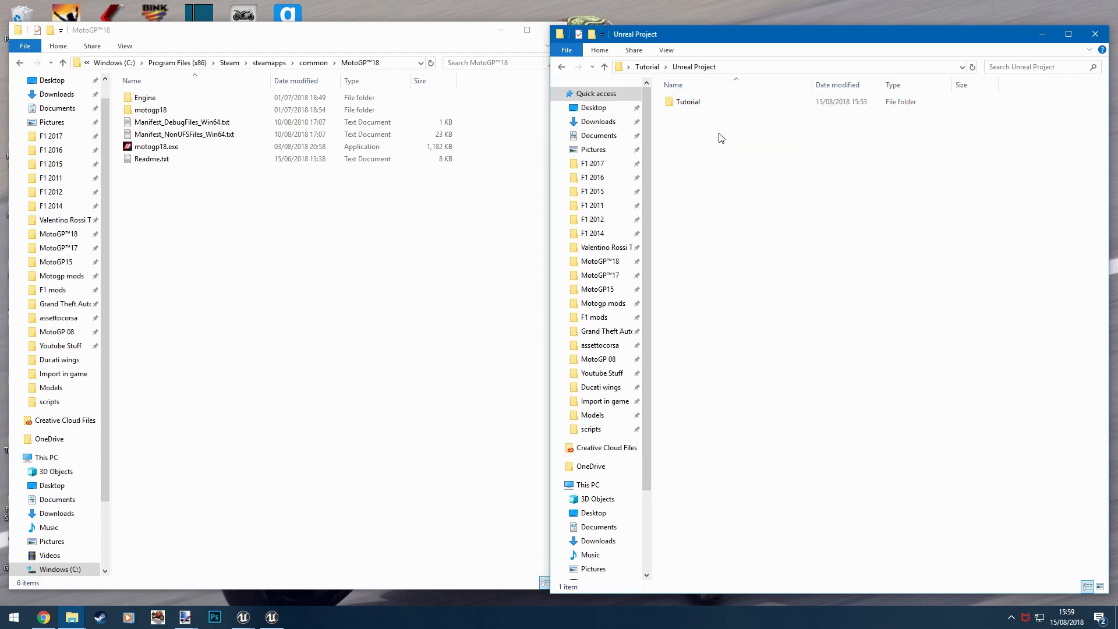
double_click(719, 106)
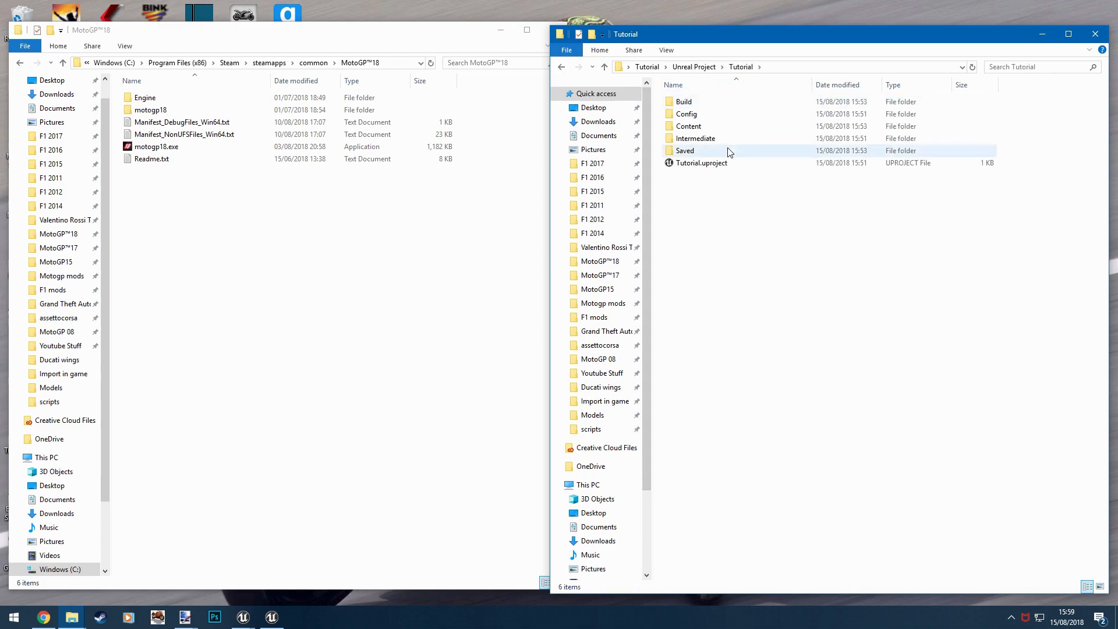
left_click(646, 66)
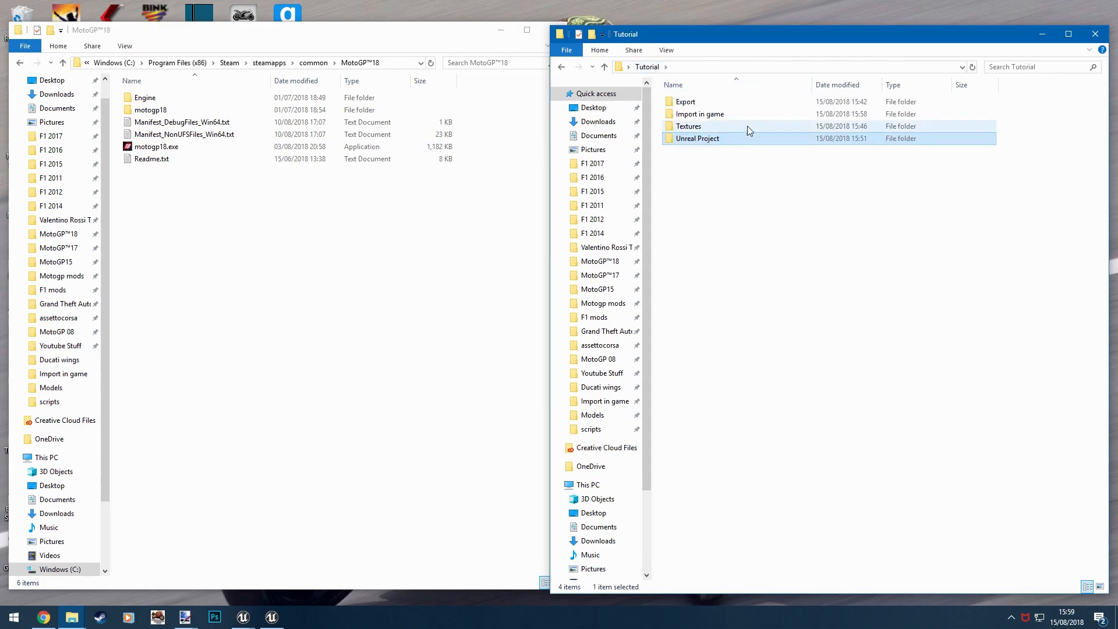
double_click(703, 113)
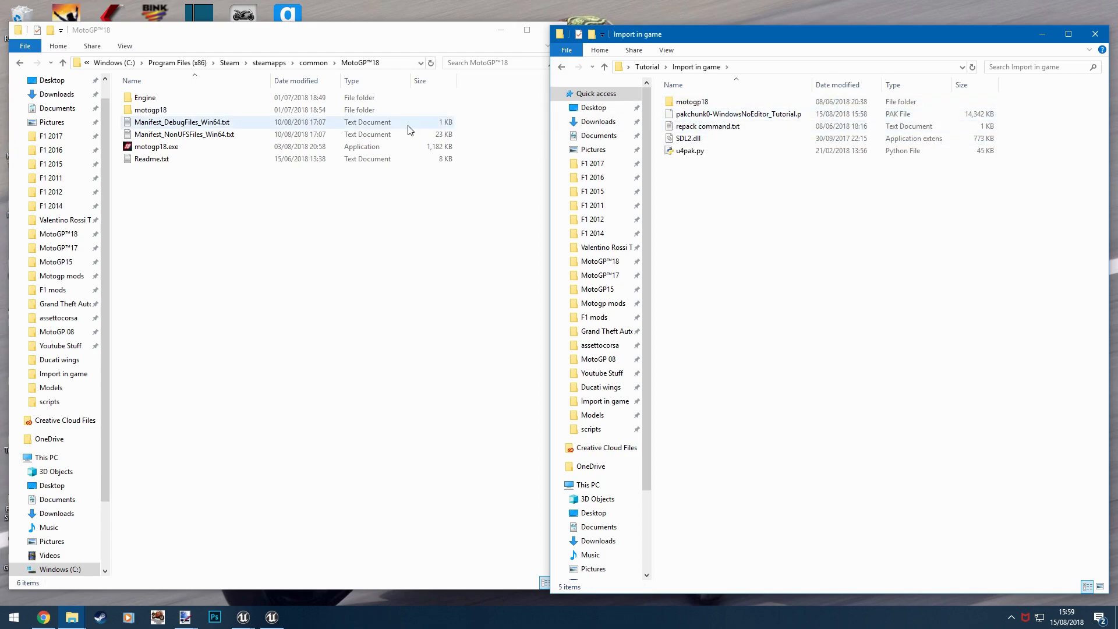
- Open motogp18\Content\Paks inside the game's install folder
left_click(253, 36)
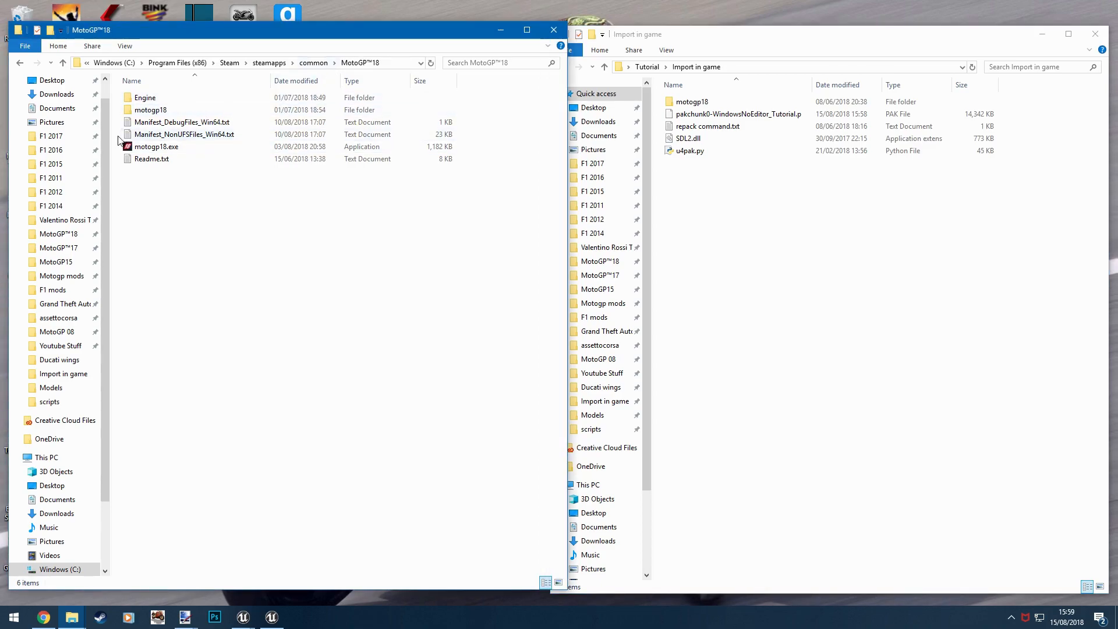
double_click(163, 110)
double_click(168, 111)
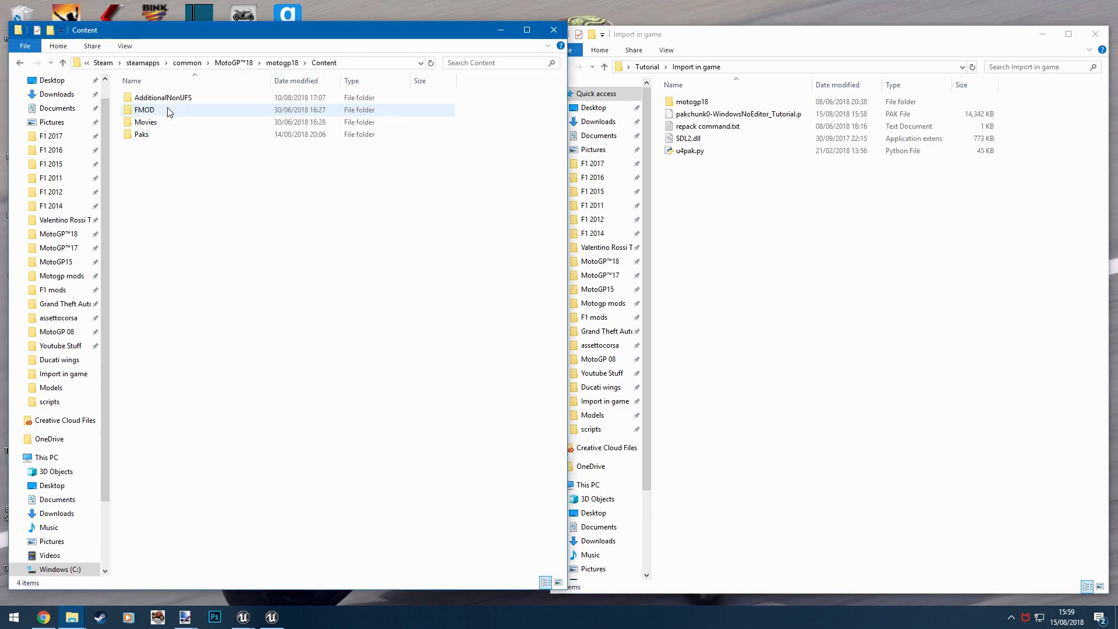
double_click(158, 135)
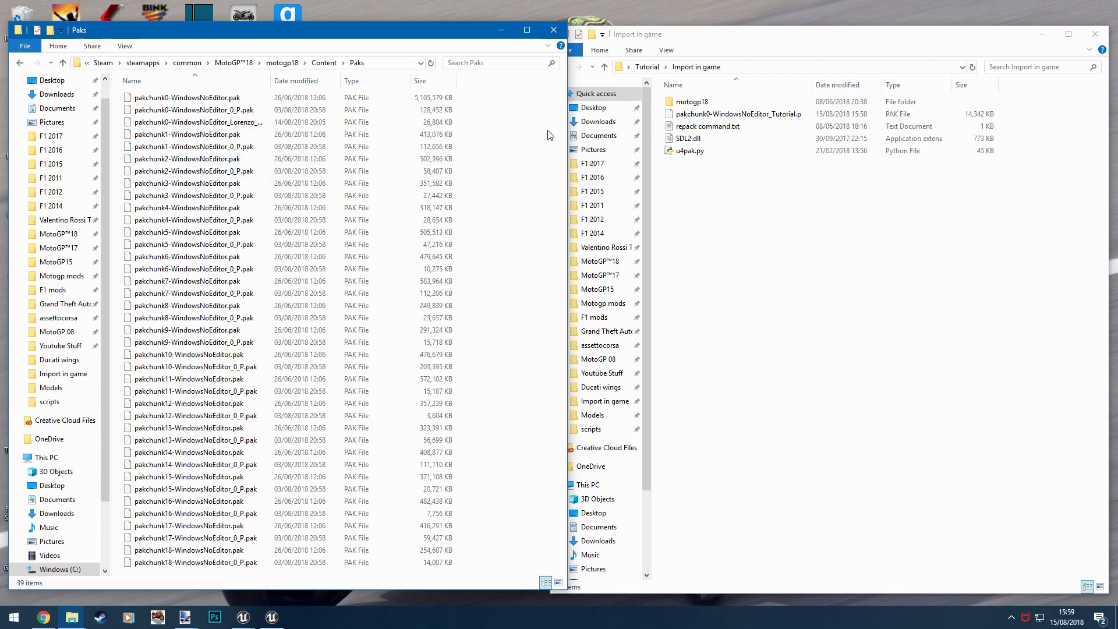
- Copy pakchunk0-WindowsNoEditor_Tutorial.pak from Import in game into the game's Paks folder
left_click(748, 115)
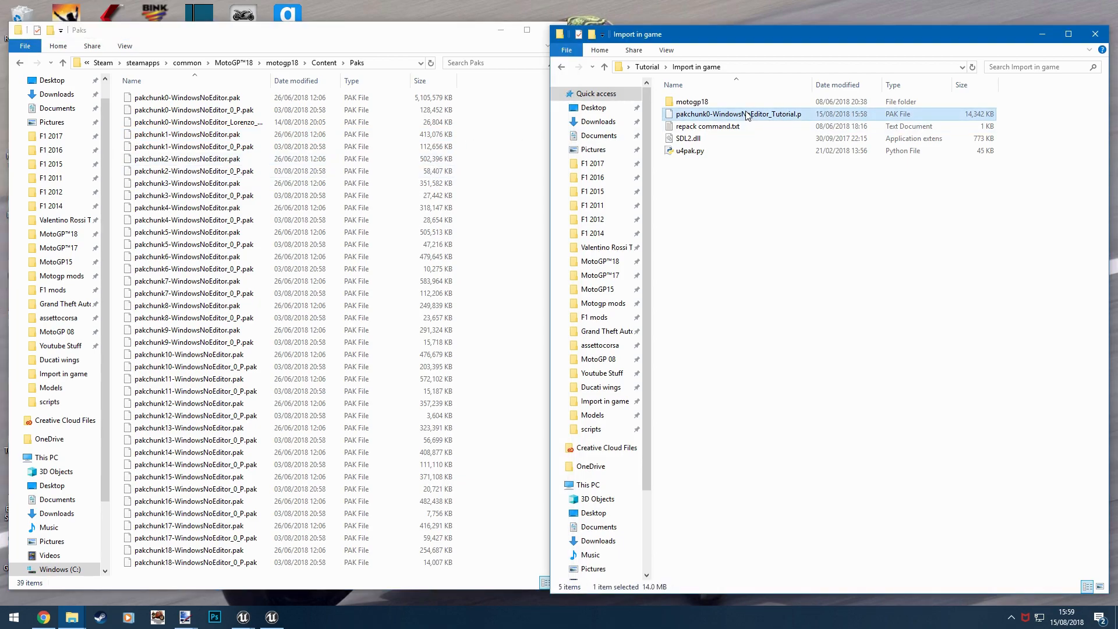
left_click_drag(746, 112, 722, 117)
right_click(723, 117)
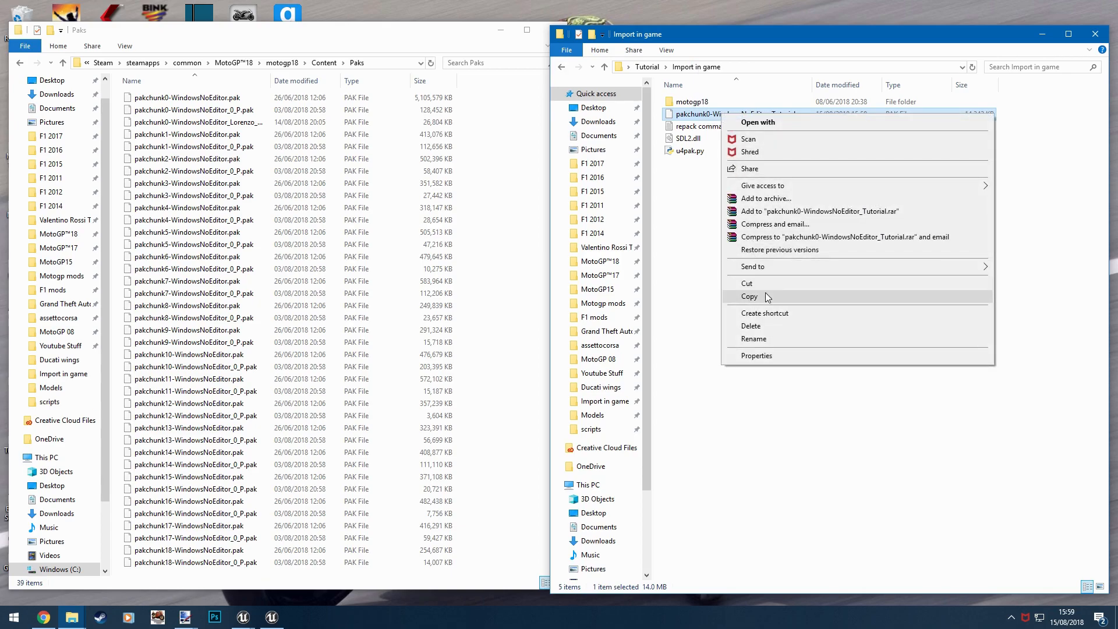
left_click(765, 294)
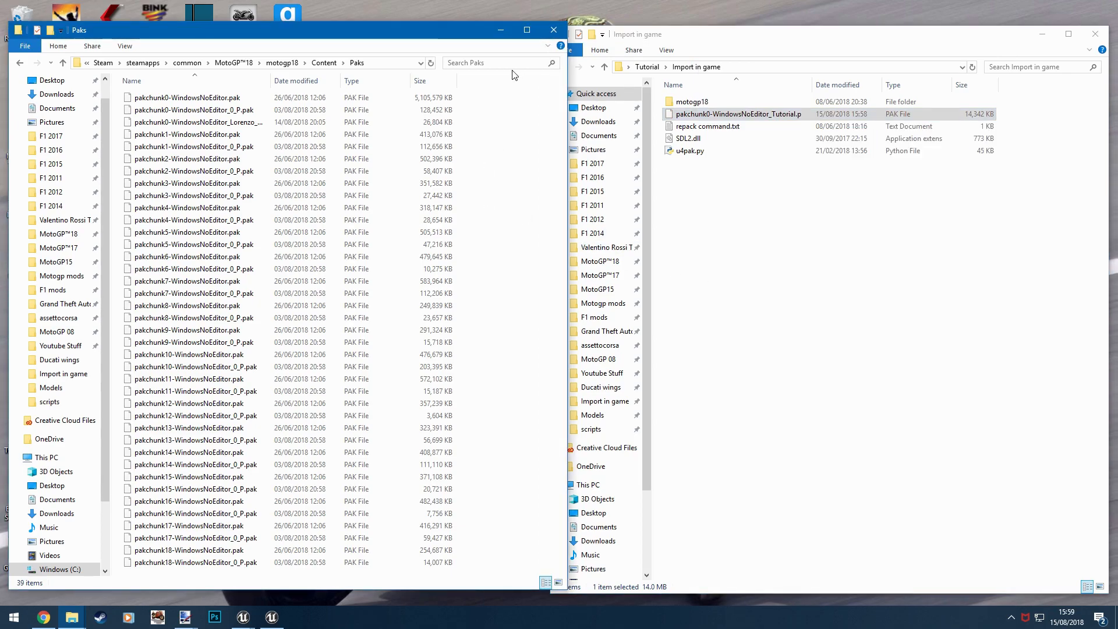
right_click(505, 138)
left_click(536, 218)
- Try to delete the old pakchunk0-WindowsNoEditor_Lorenzo_Wings_Textures.pak mod from the Paks folder
left_click(239, 120)
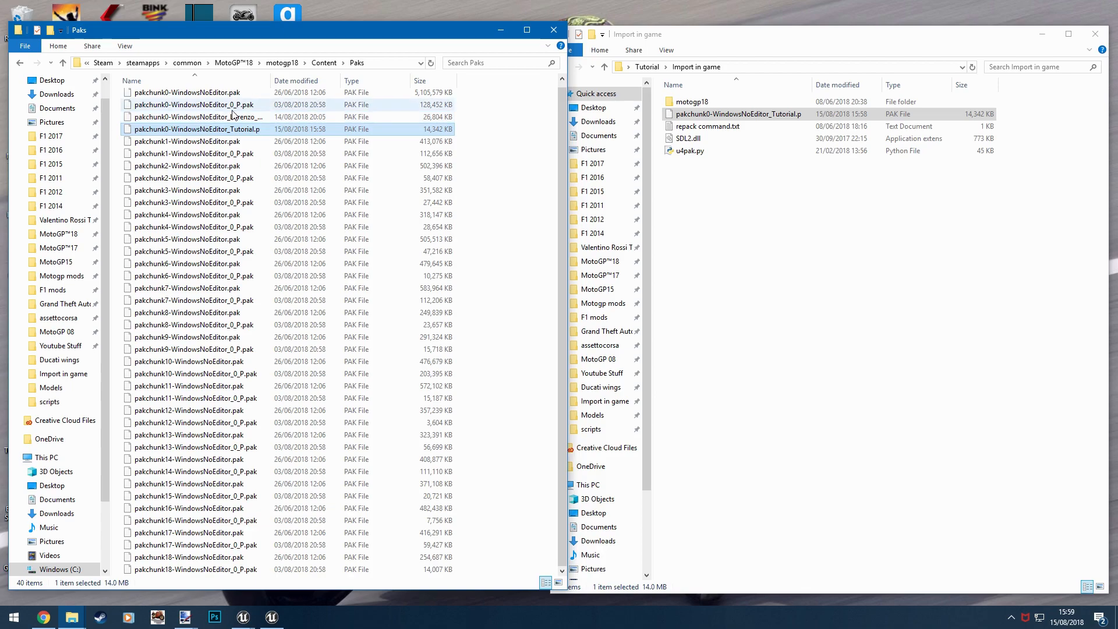
key("Delete")
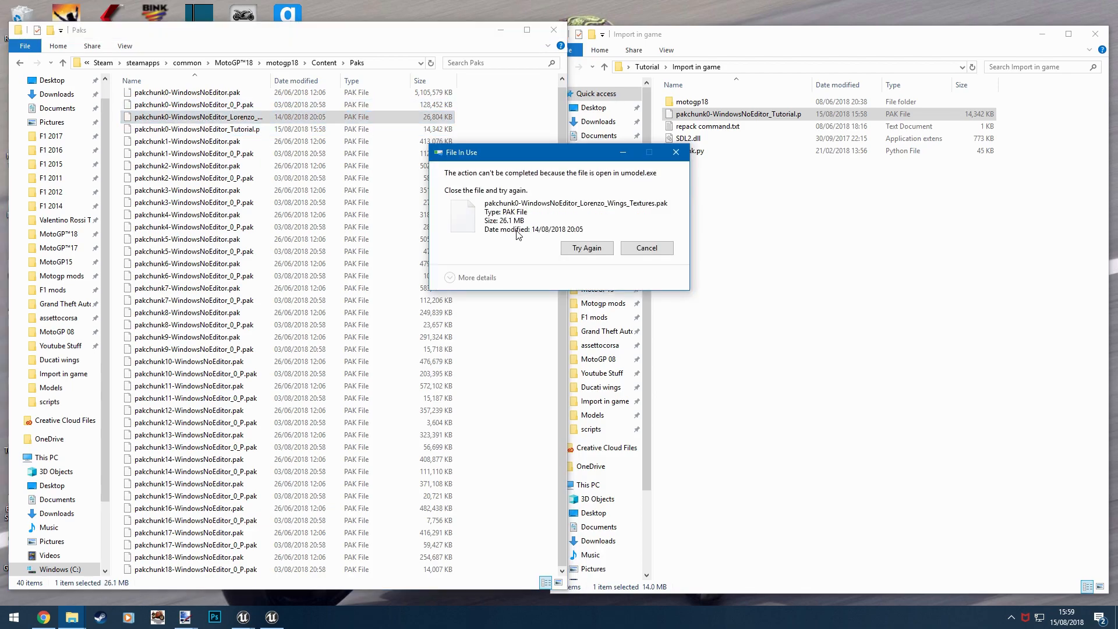
left_click(649, 247)
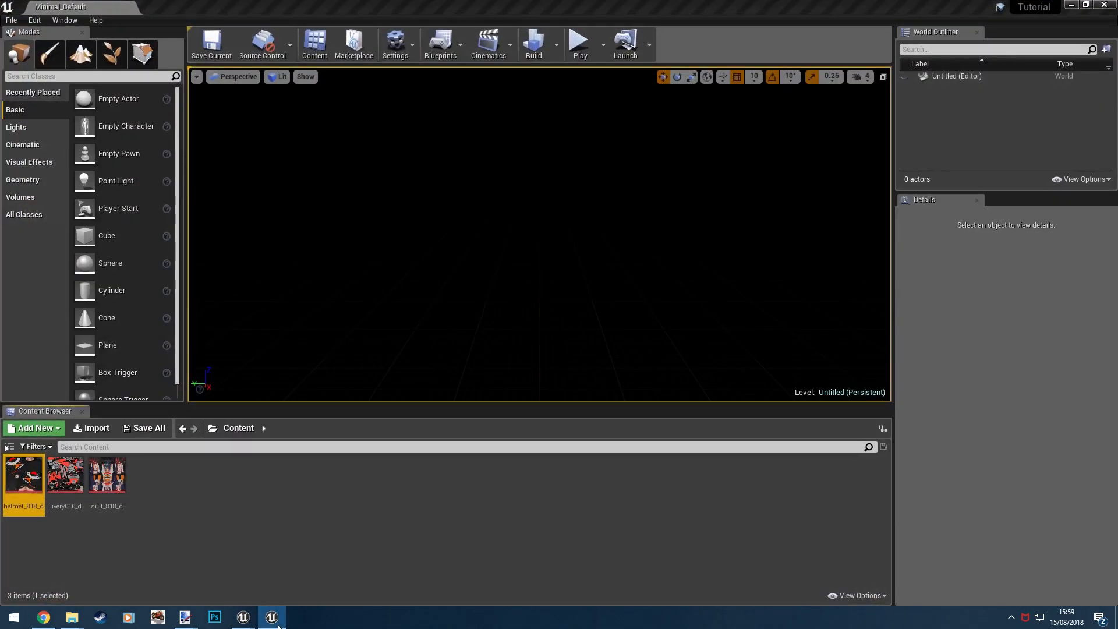
- Close Unreal Editor and UE Viewer to release the game's pak files
left_click(277, 622)
right_click(272, 619)
left_click(271, 597)
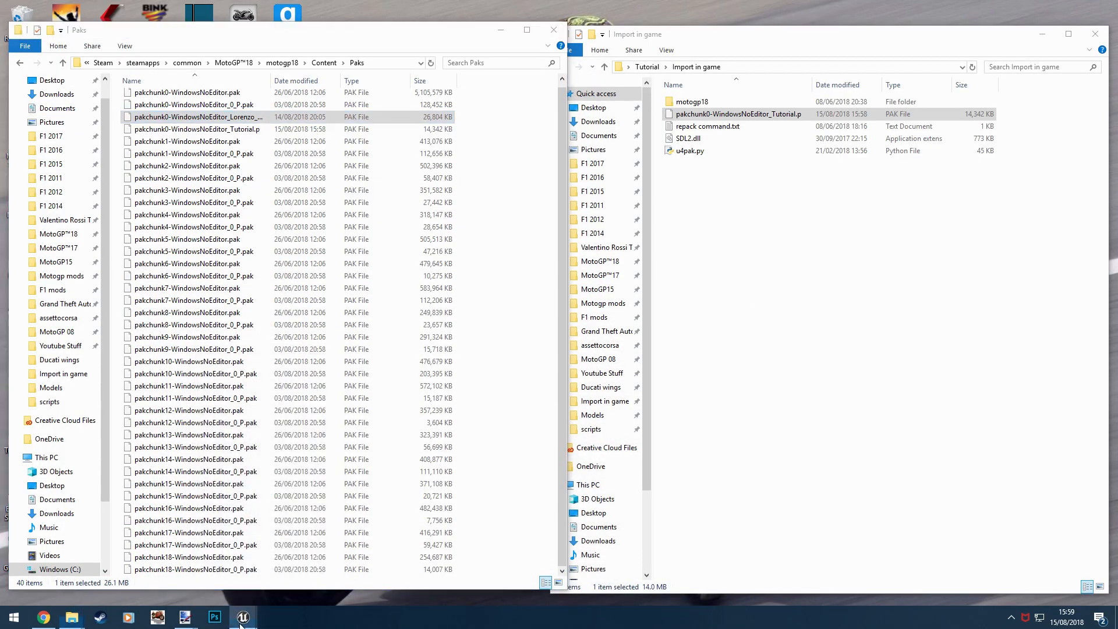
right_click(243, 617)
left_click(240, 592)
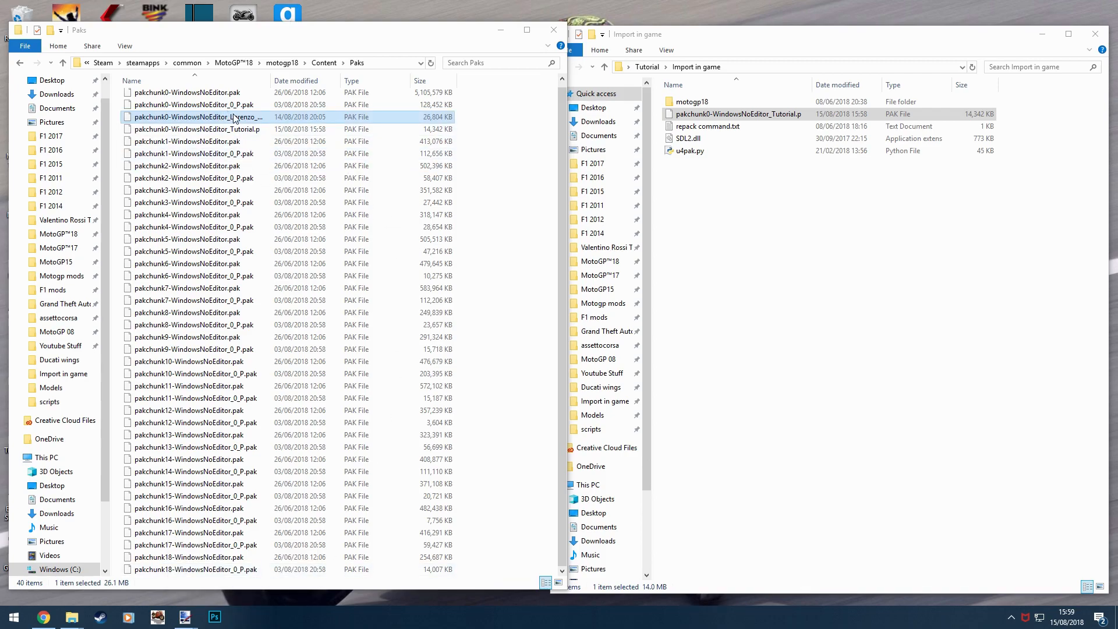
- Delete pakchunk0-WindowsNoEditor_Lorenzo_Wings_Textures.pak from the Paks folder and minimize that window
right_click(275, 120)
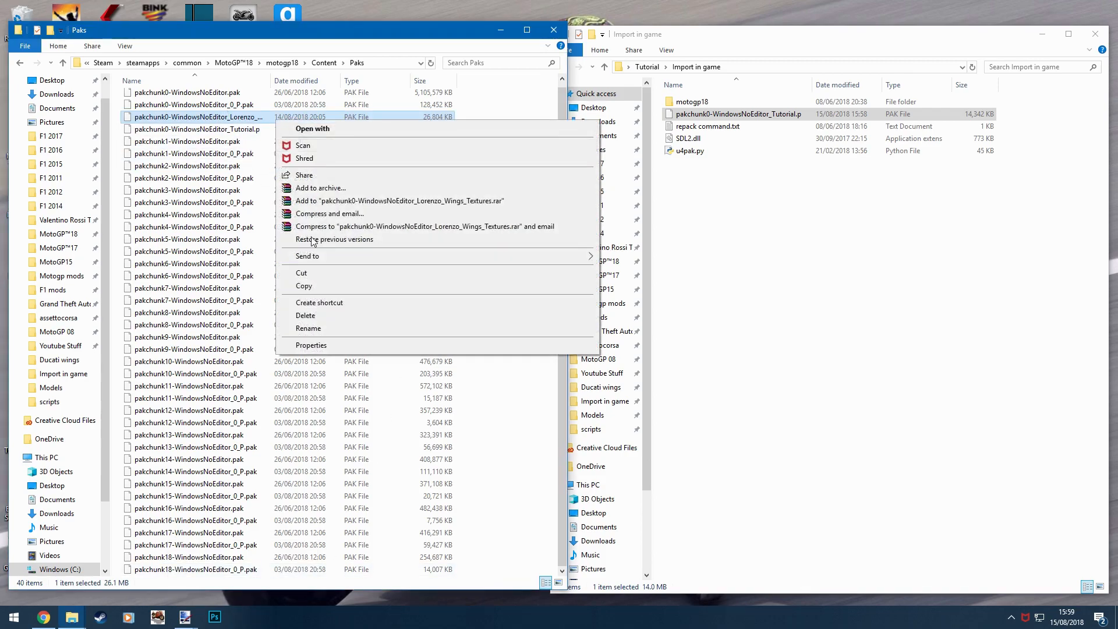
left_click(324, 316)
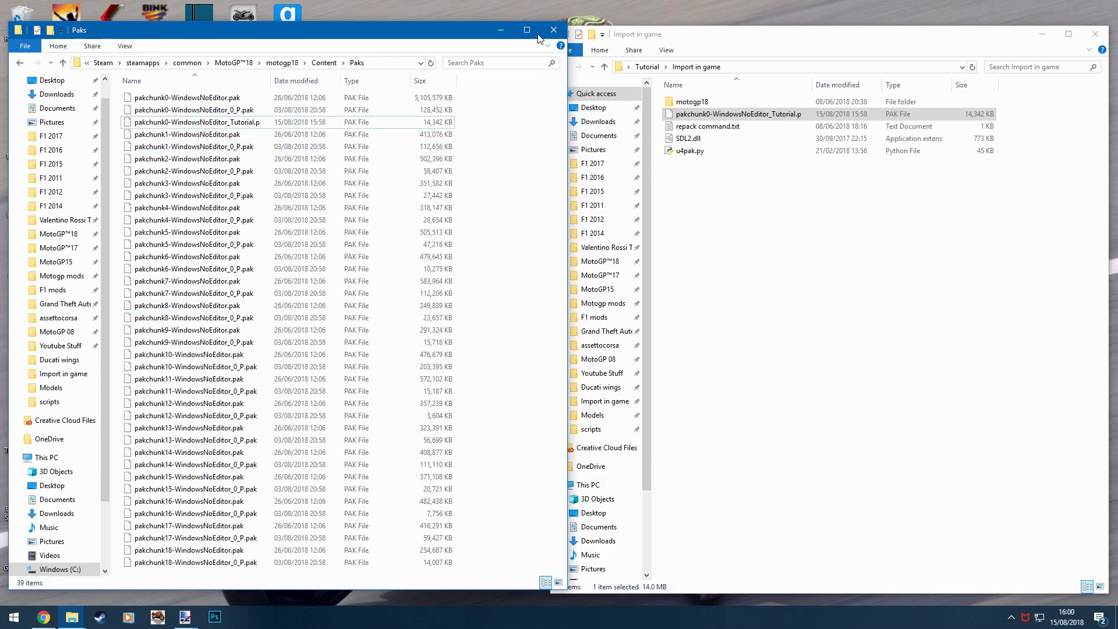
left_click(500, 30)
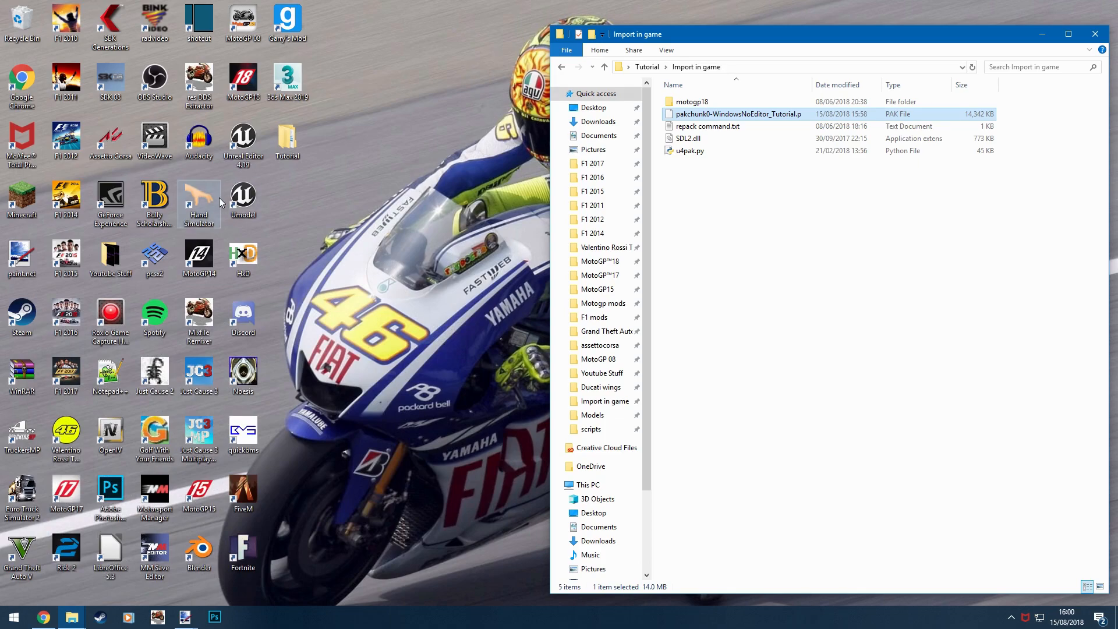
- Launch MotoGP 18 and enter Time Attack from Quick Modes
left_click(245, 80)
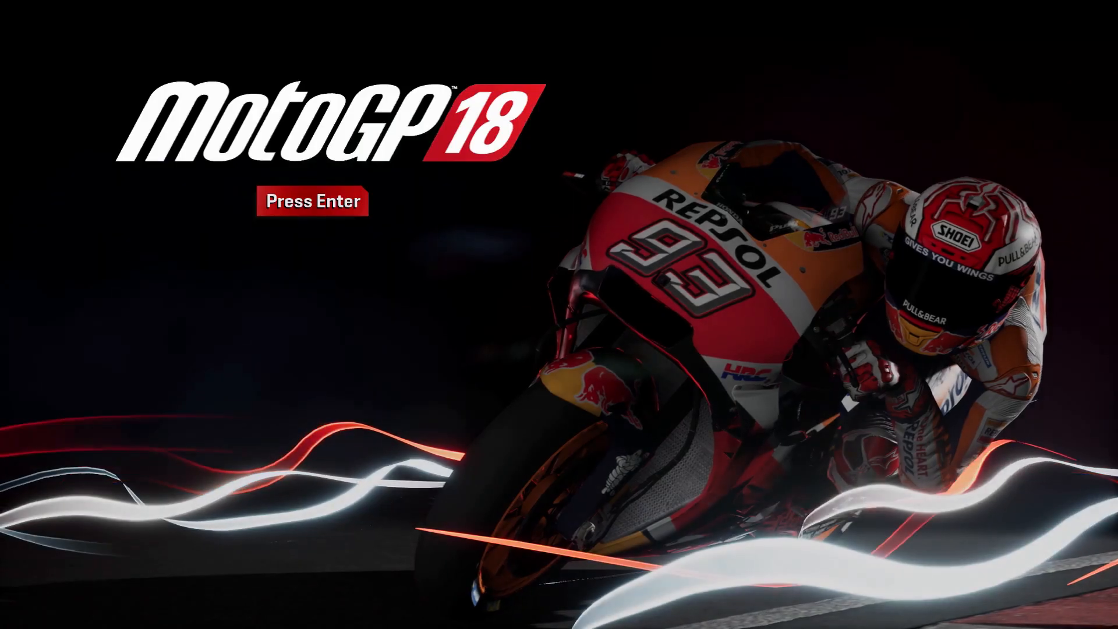
key("Return")
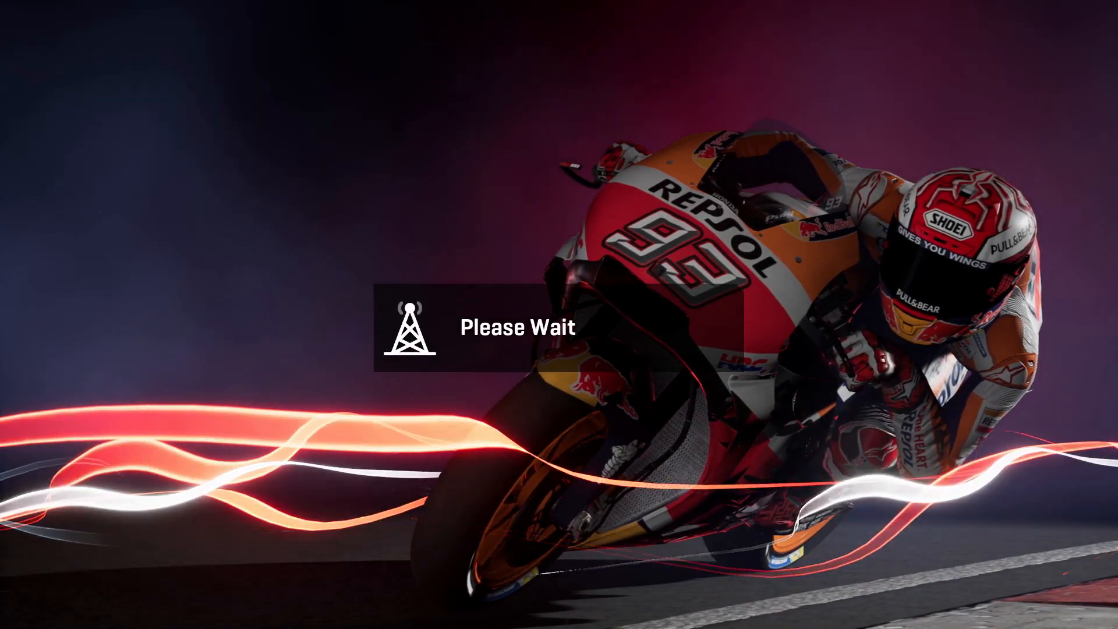
key("Down")
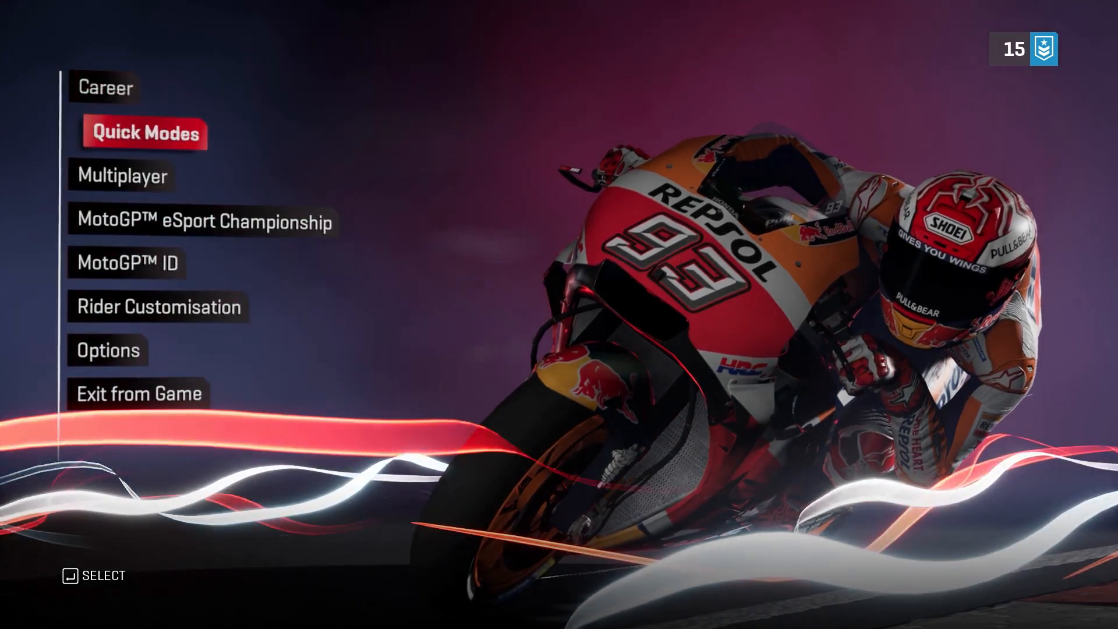
key("Return")
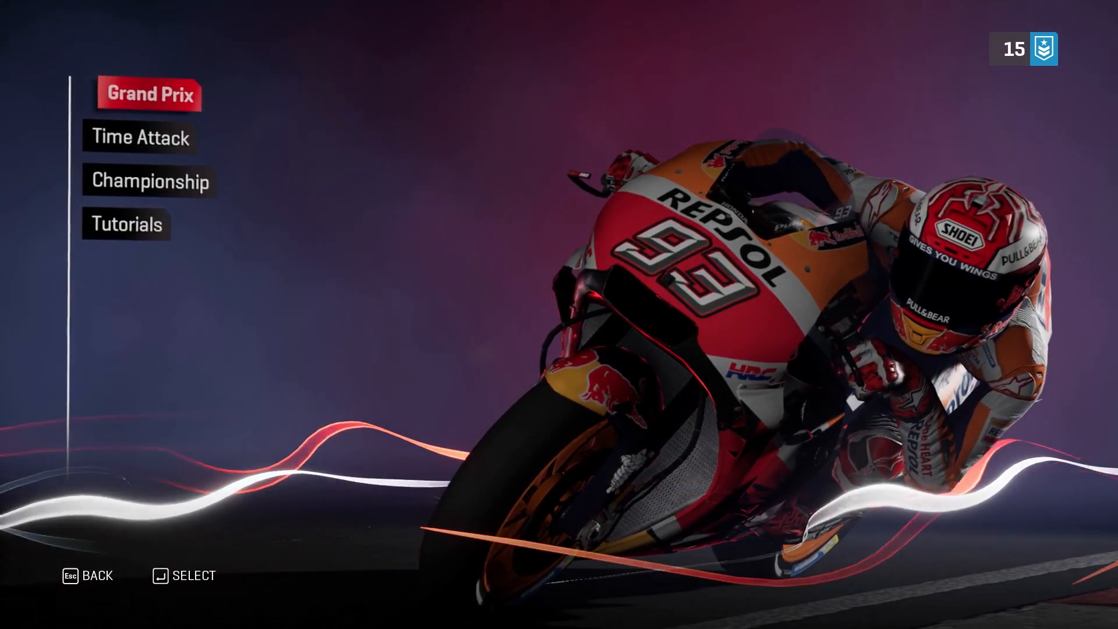
key("Down")
key("Return")
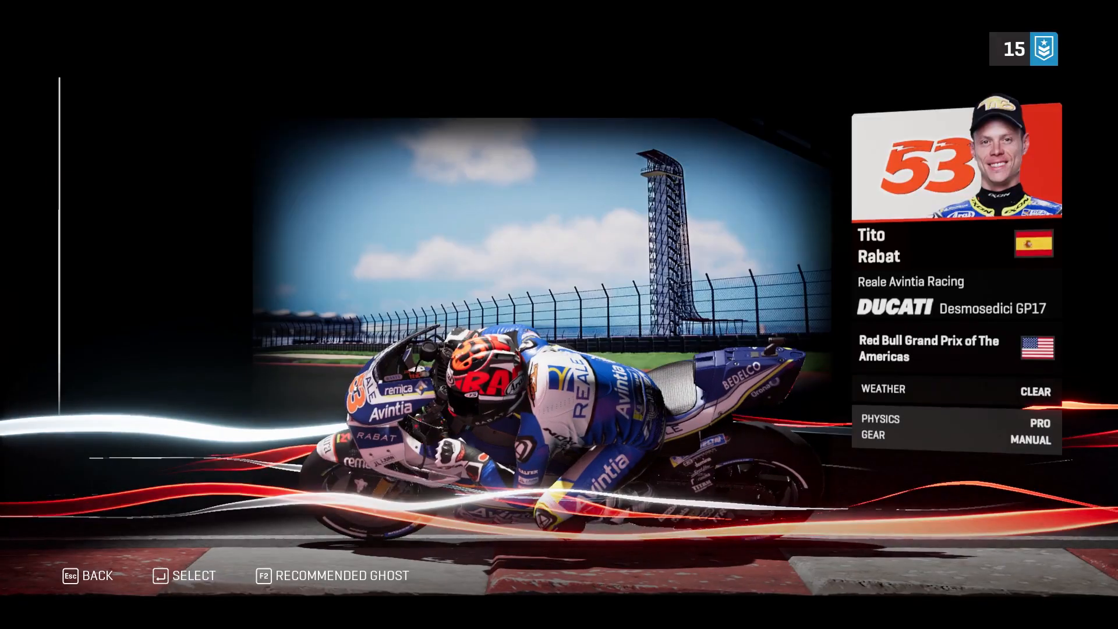
- Open the Time Attack rider selection and browse the MotoGP class to Jorge Lorenzo on the Ducati Desmosedici GP18
key("Down")
key("Return")
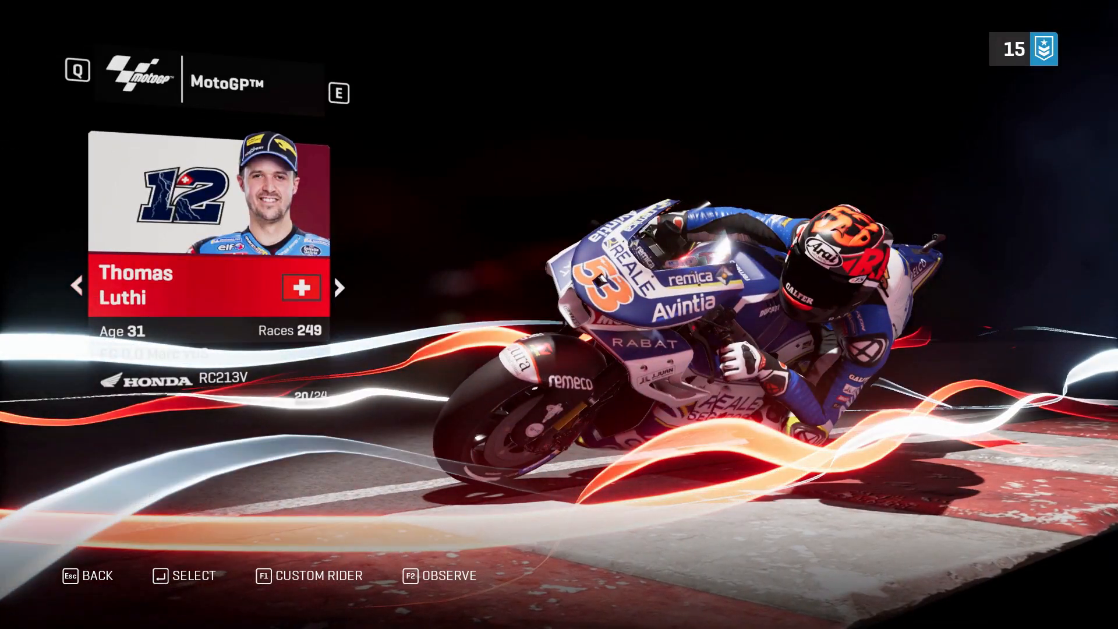
key("Left")
key("Left")
key("Left")
key("Left")
key("Left")
key("Left")
key("Left")
key("Left")
key("Left")
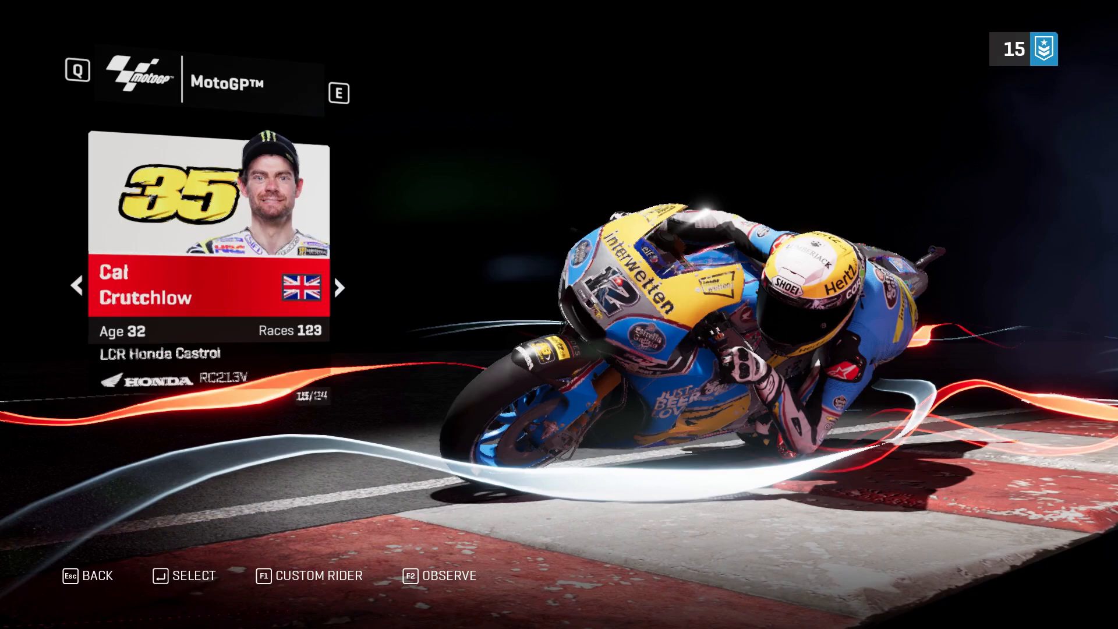
key("Left")
key("Left")
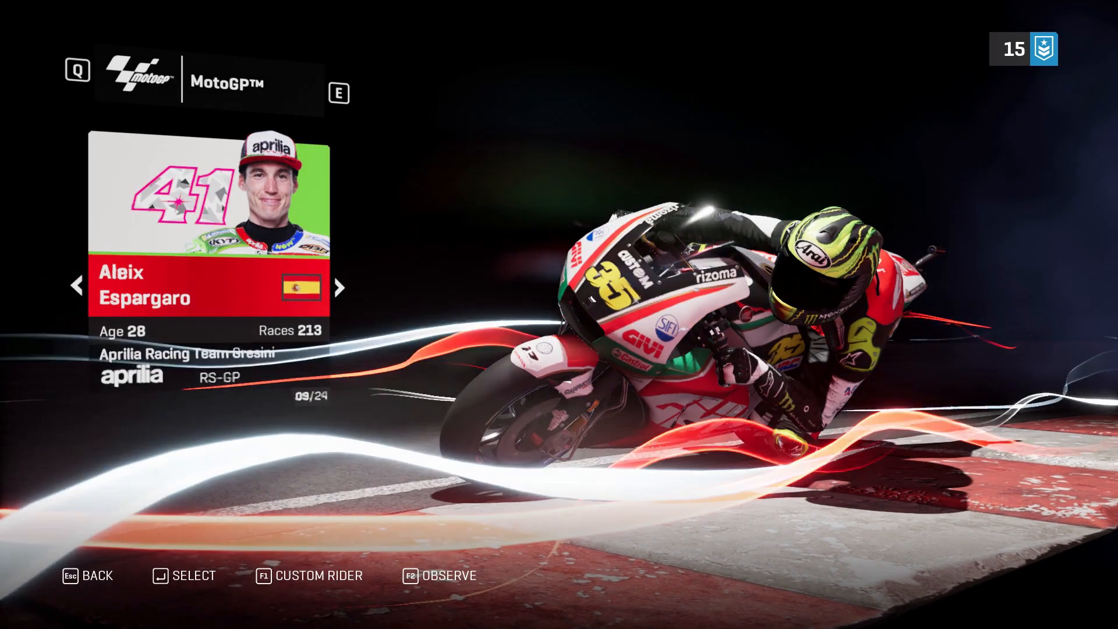
key("Left")
key("Left")
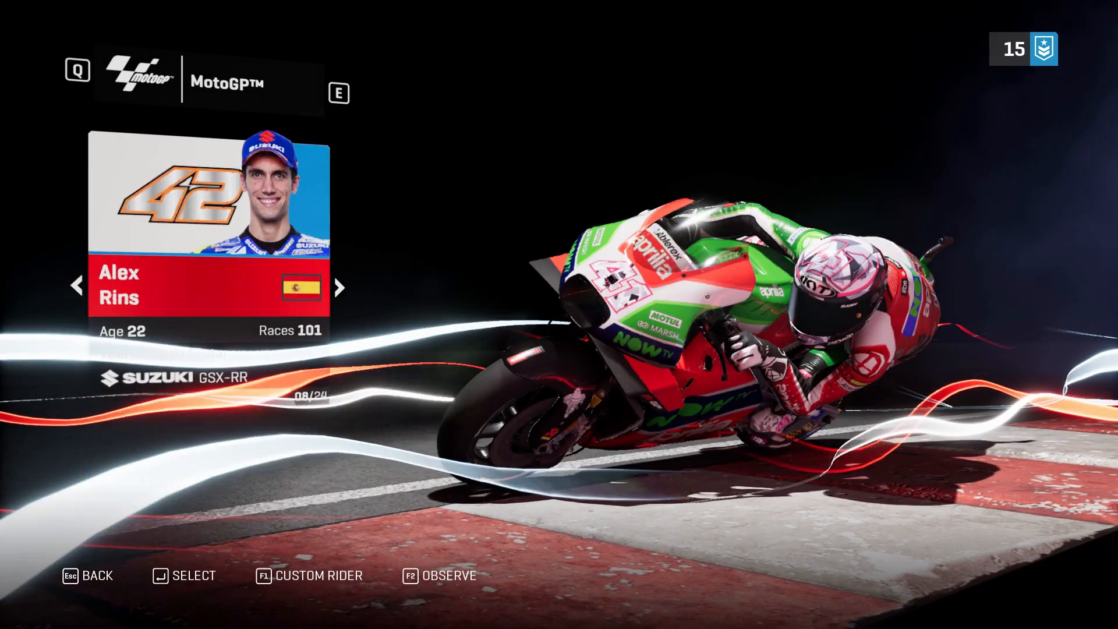
key("Left")
key("Left")
key("Left")
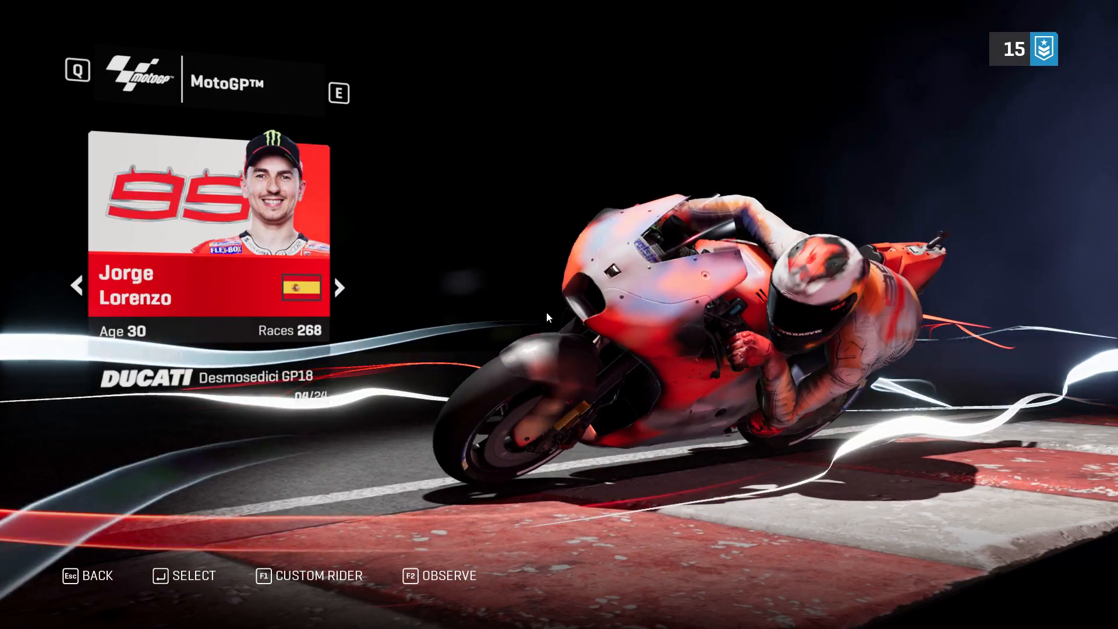